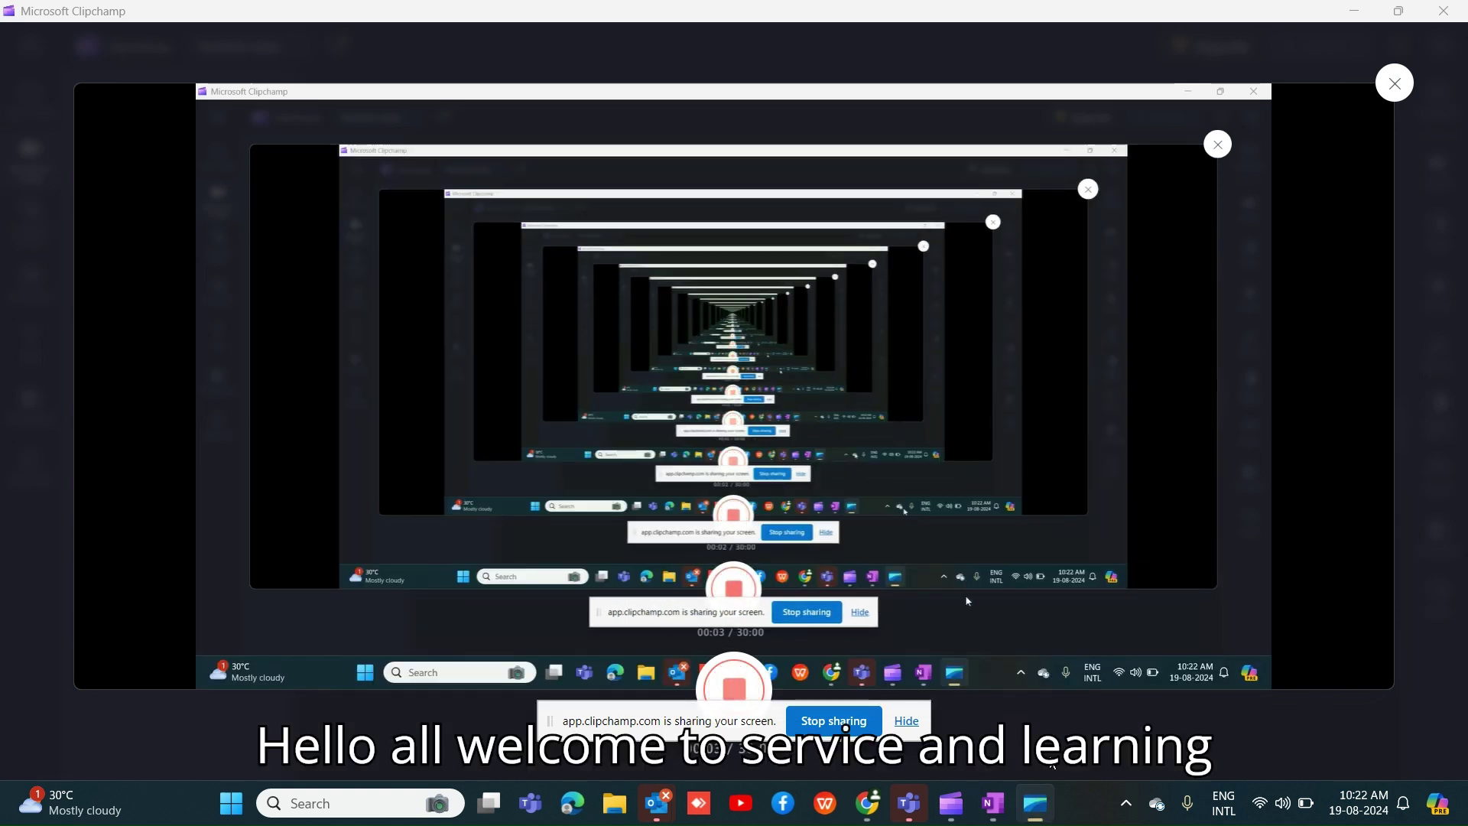
Step: Bring the Chrome window with the avis portal homepage and its Avis chatbot panel to the front
left_click(864, 803)
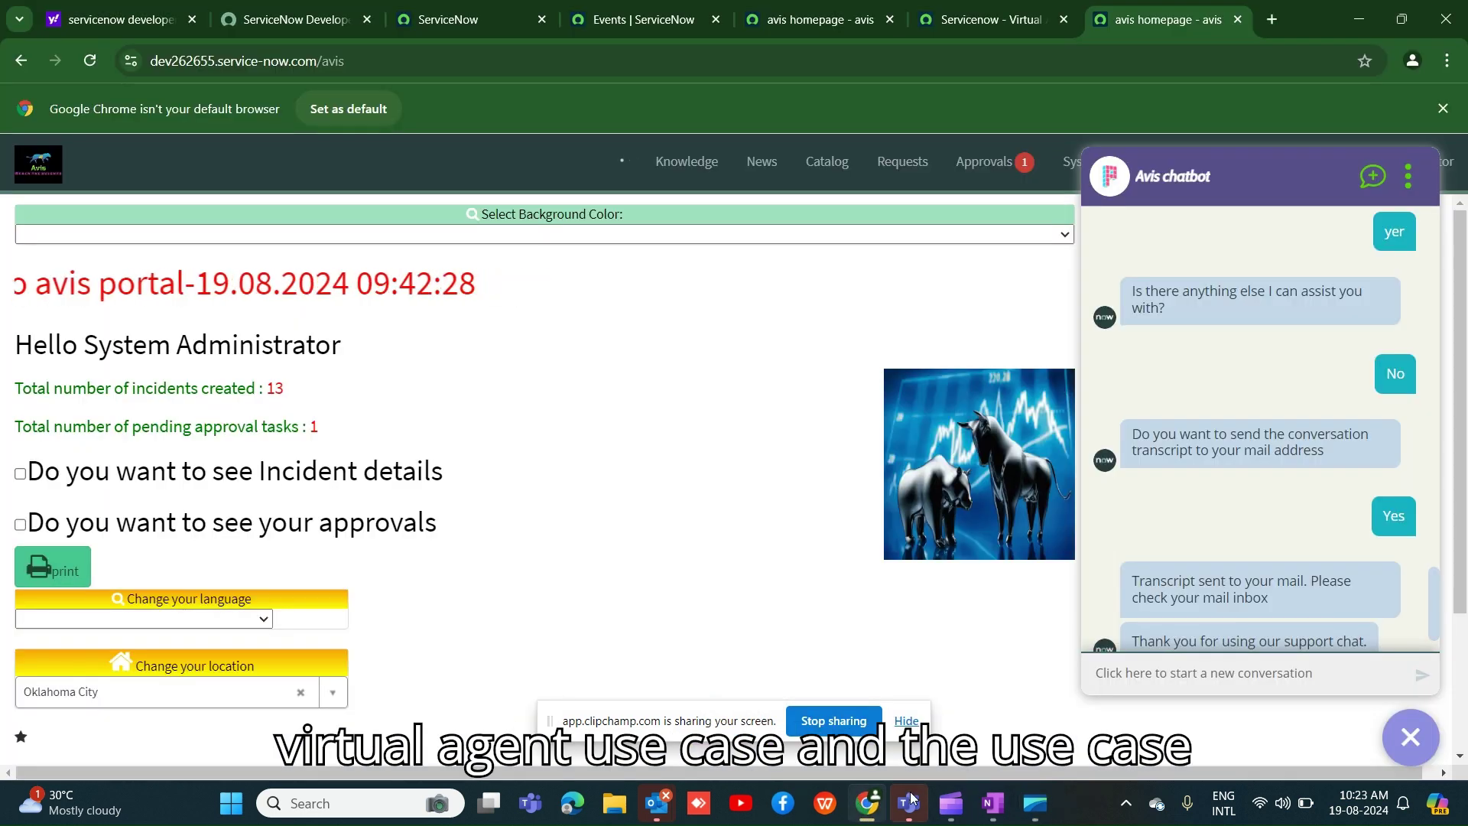
Step: Show OneNote's 'Virtual agent Use case' page describing the transcript-by-mail requirement
left_click(992, 803)
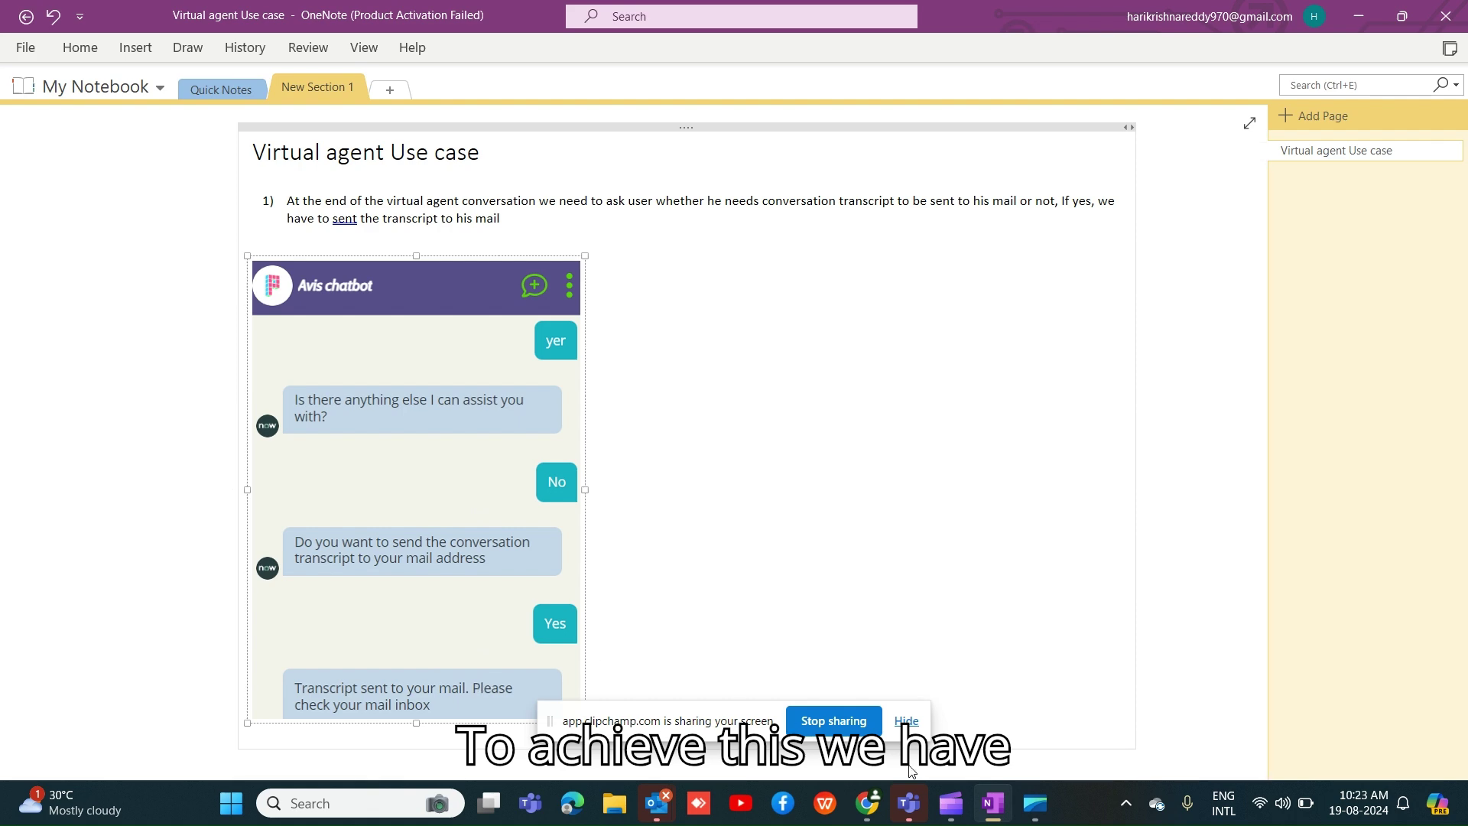
Step: Filter the navigator for 'notifications' and open System Notification > Email > Notifications in a new tab
left_click(870, 804)
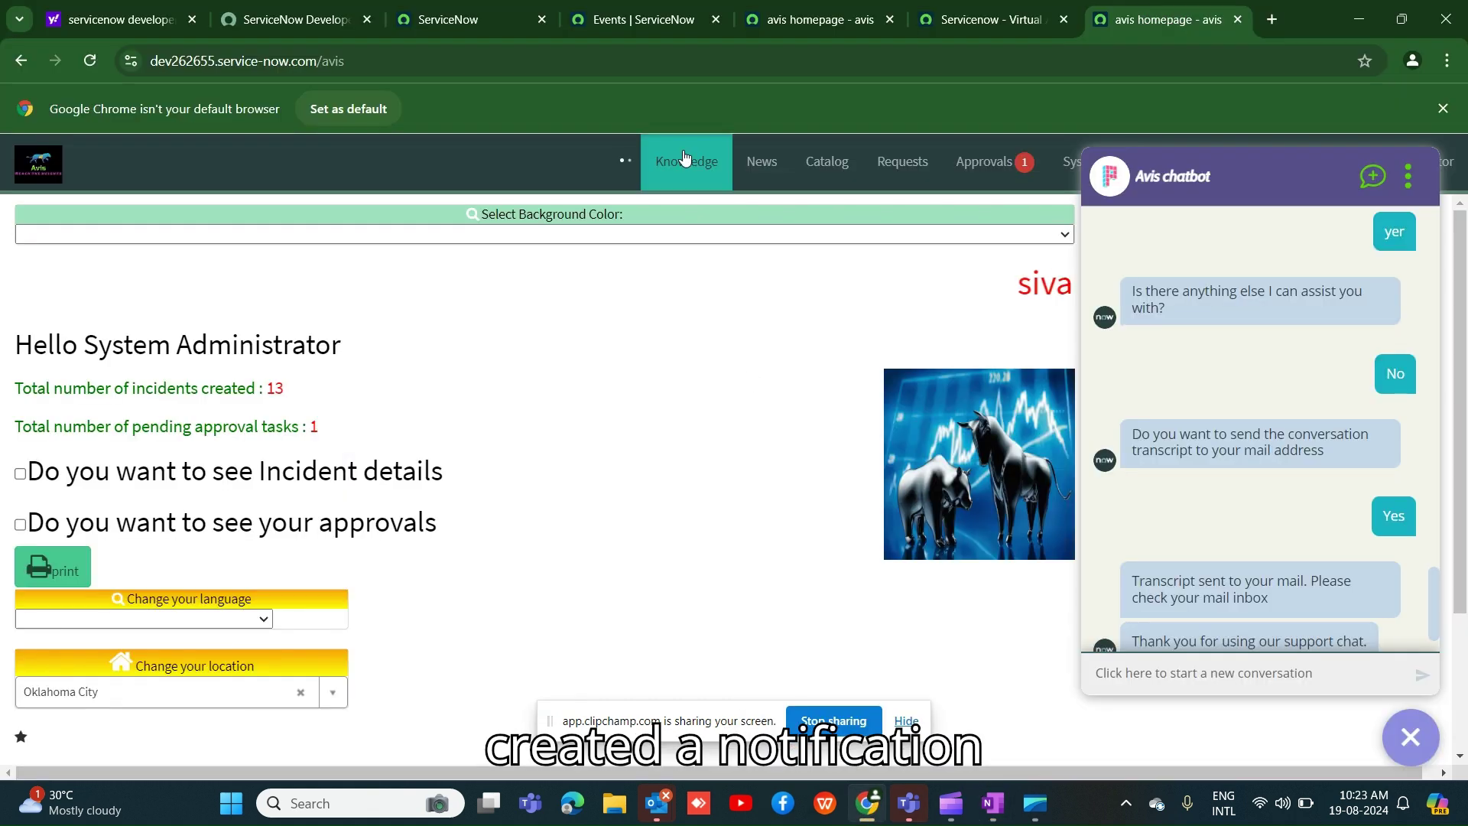
left_click(441, 21)
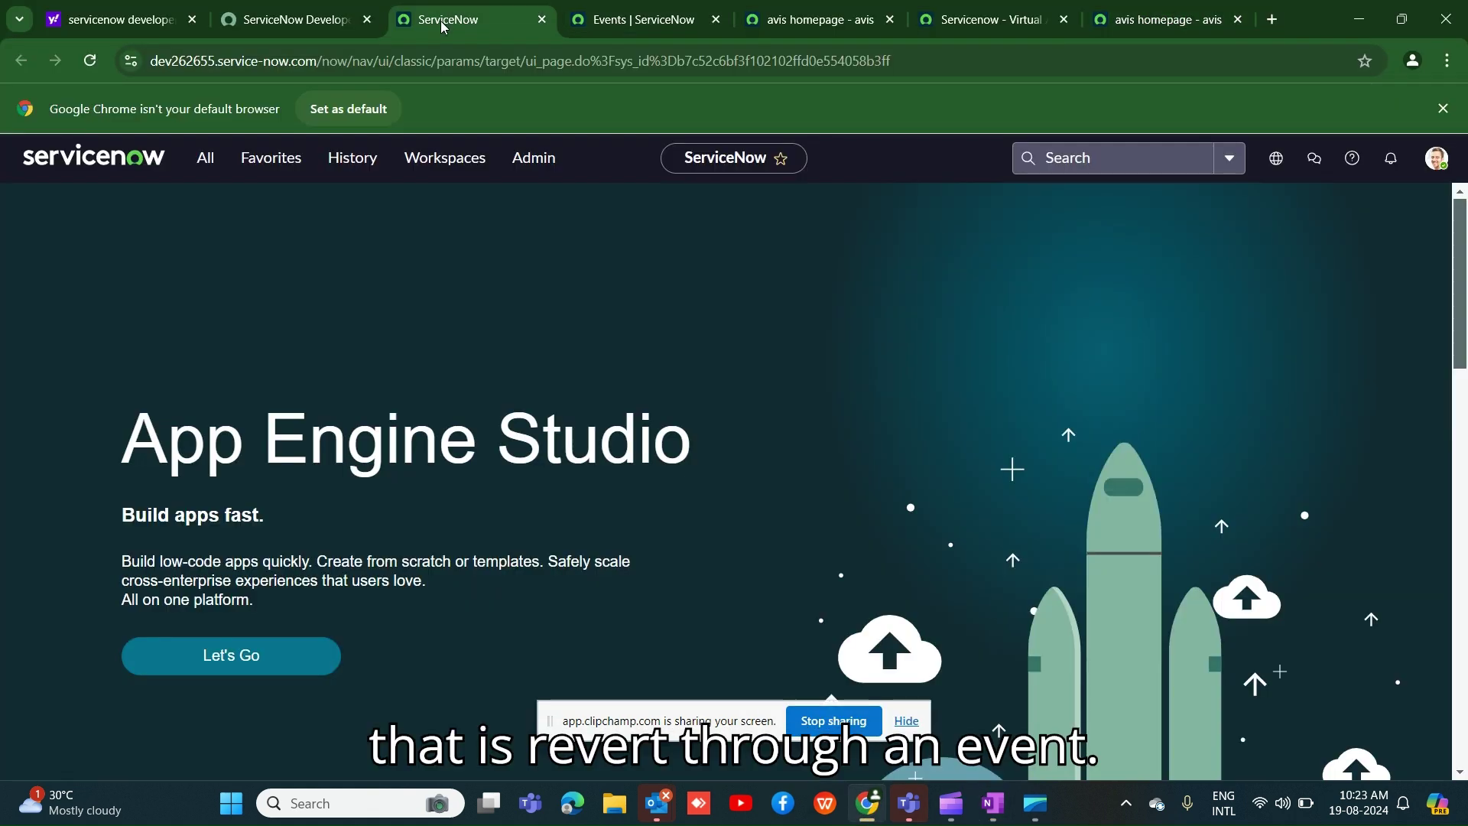
left_click(218, 160)
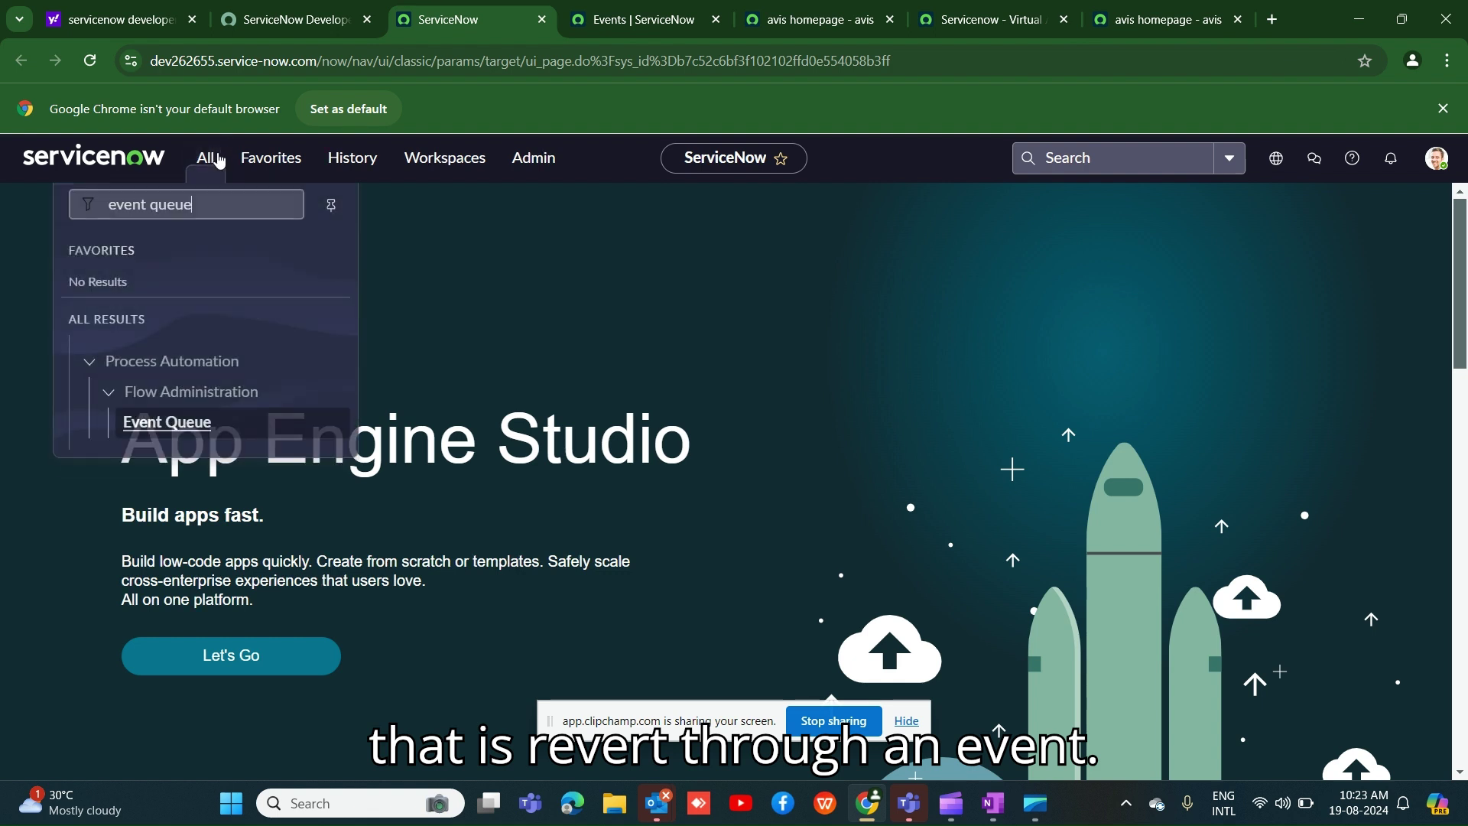
key("BackSpace")
key("BackSpace")
key("BackSpace")
key("BackSpace")
key("BackSpace")
key("BackSpace")
key("BackSpace")
key("BackSpace")
key("BackSpace")
key("BackSpace")
type("notif")
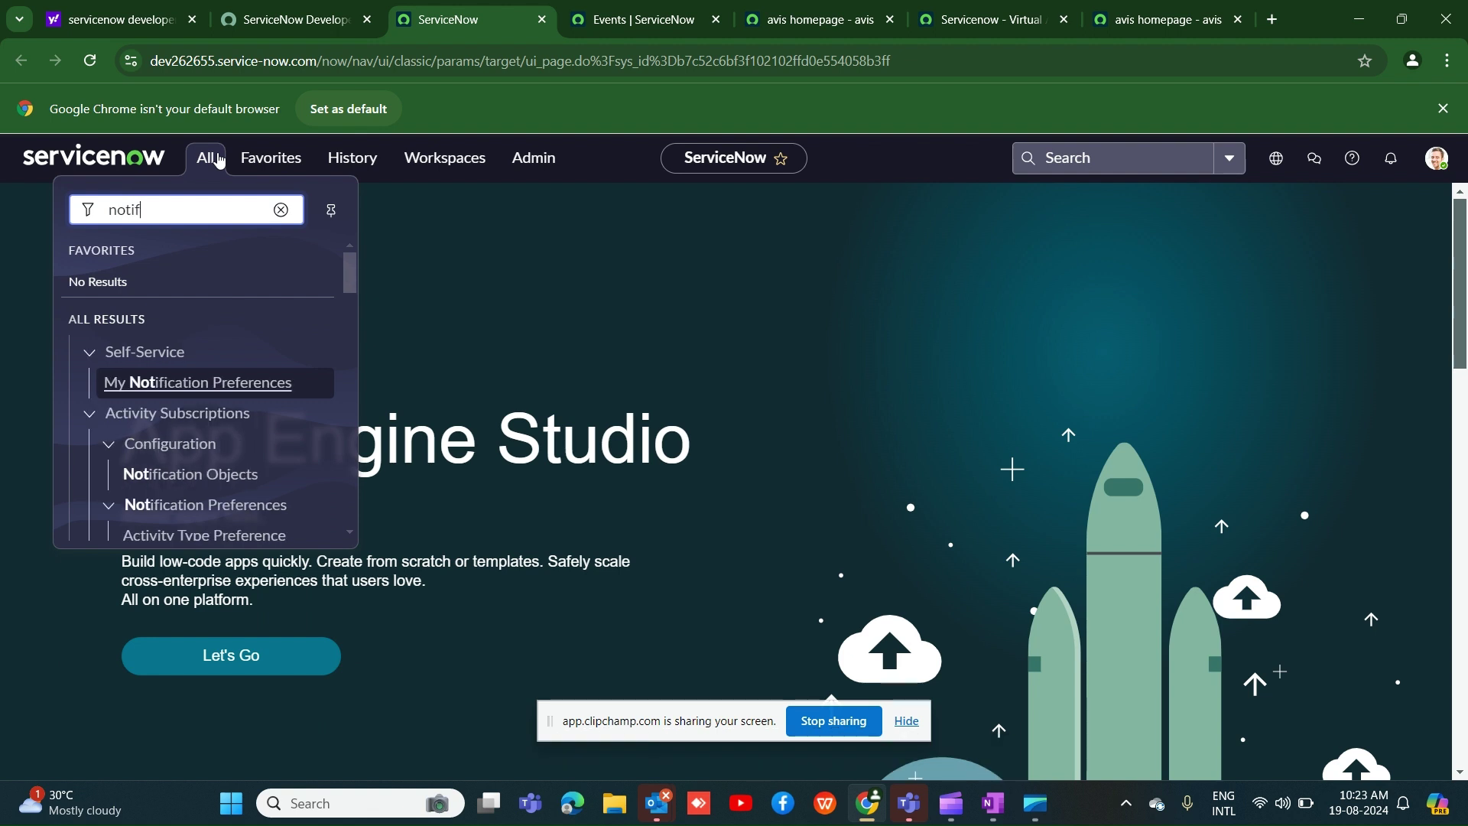
type("ication")
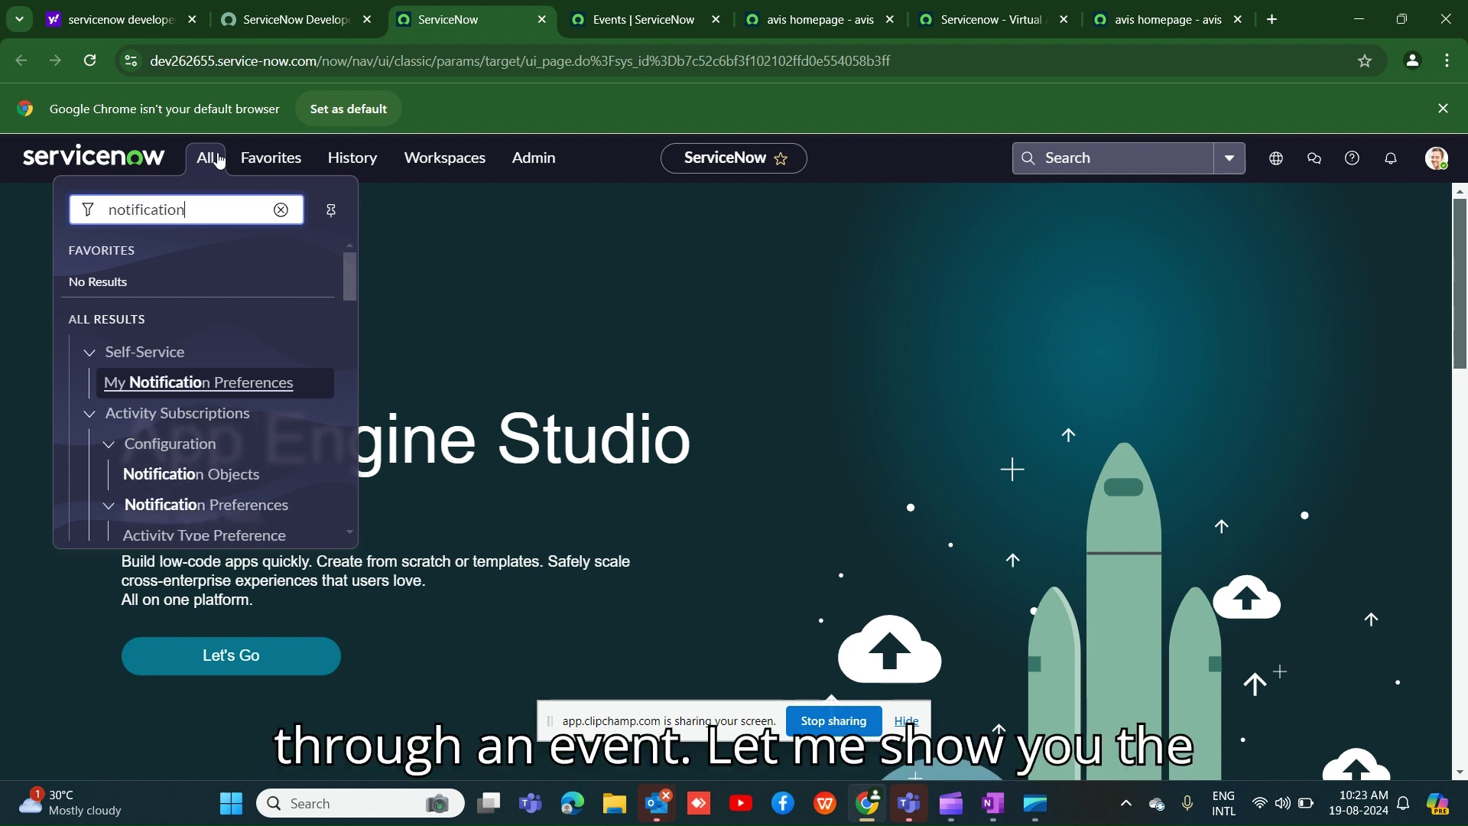
type("s")
scroll(198, 416, "down", 4)
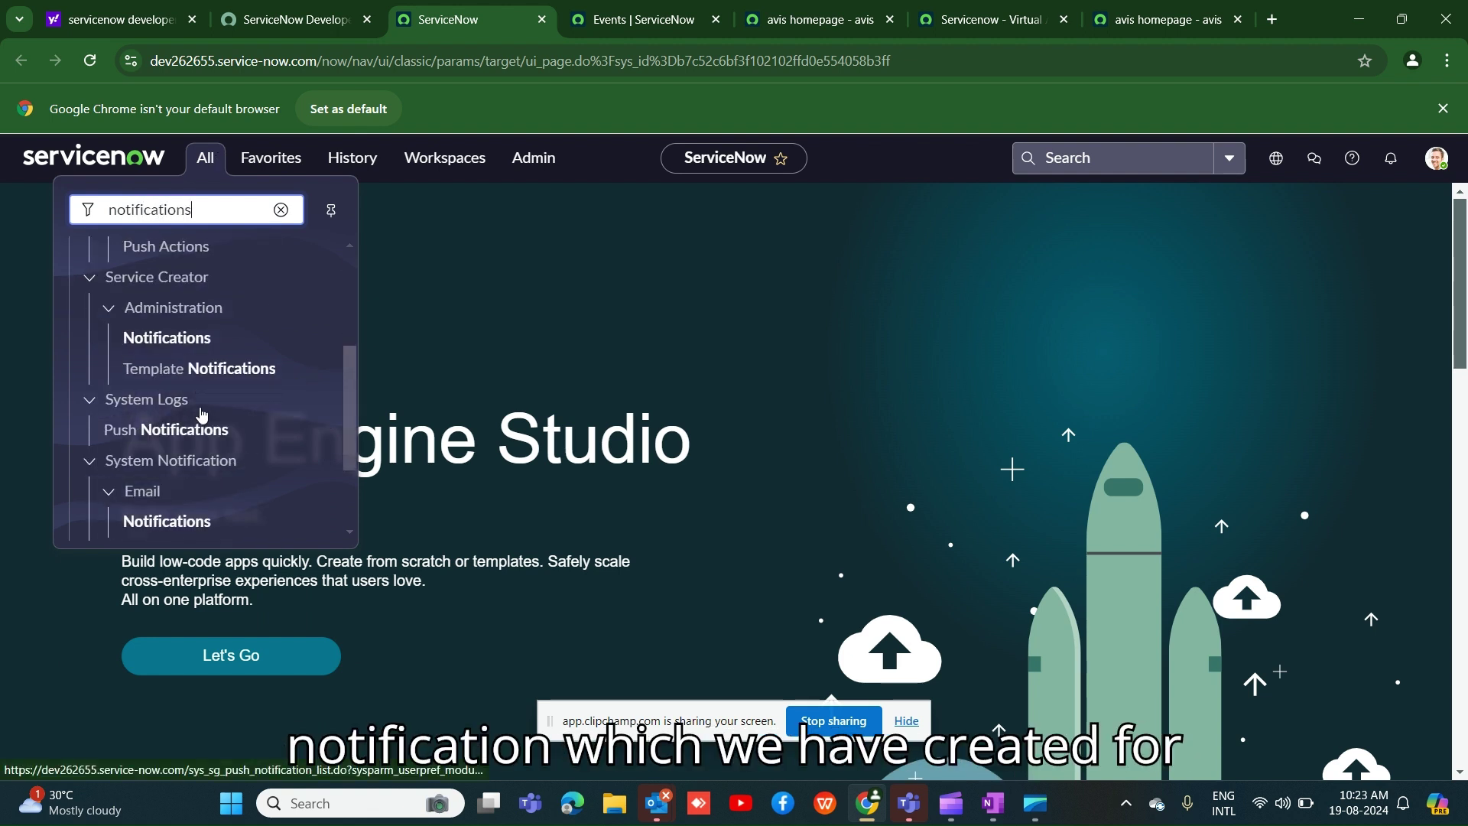
scroll(199, 409, "down", 1)
left_click(188, 410)
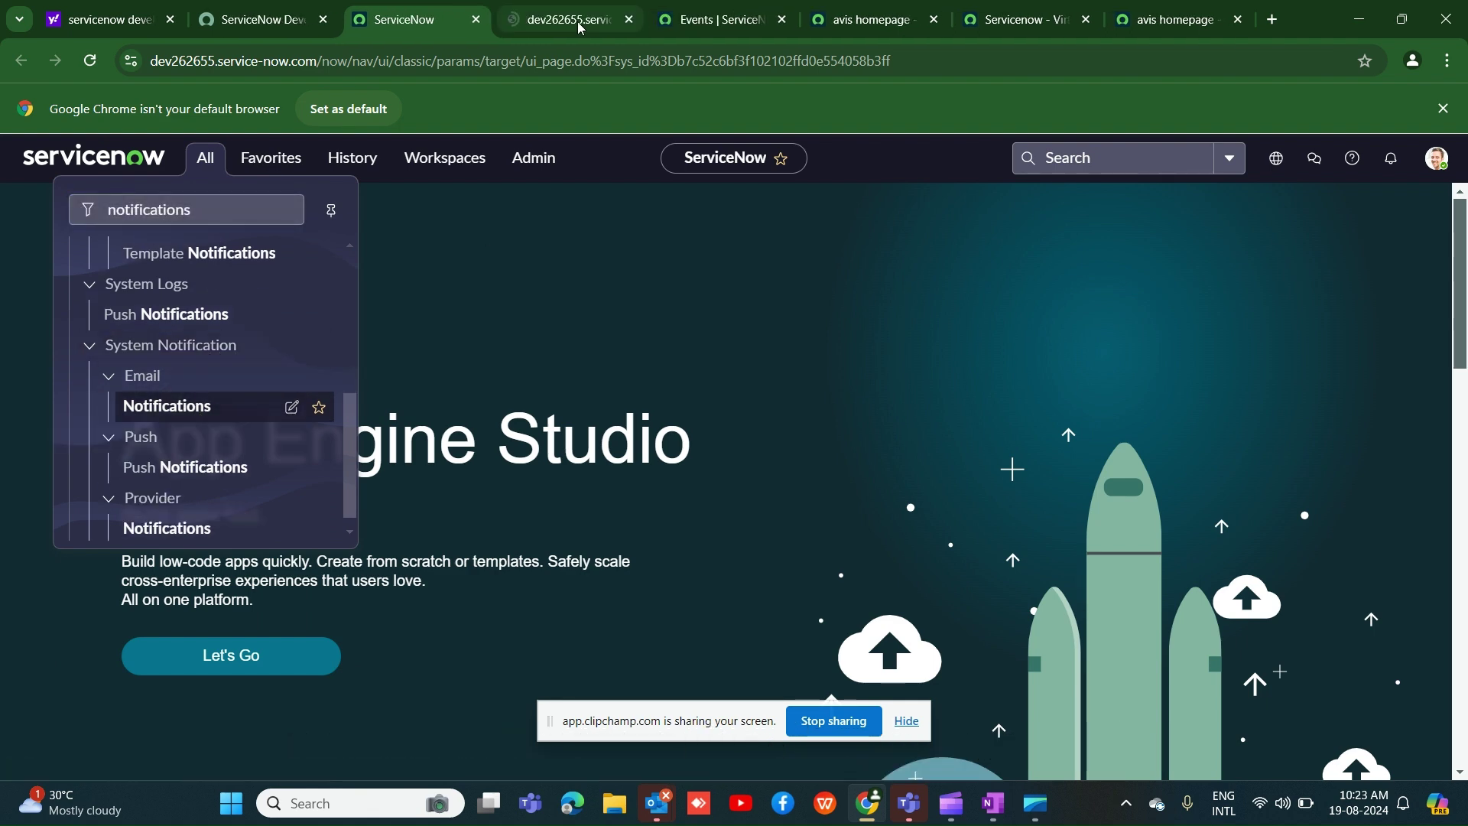
left_click(577, 21)
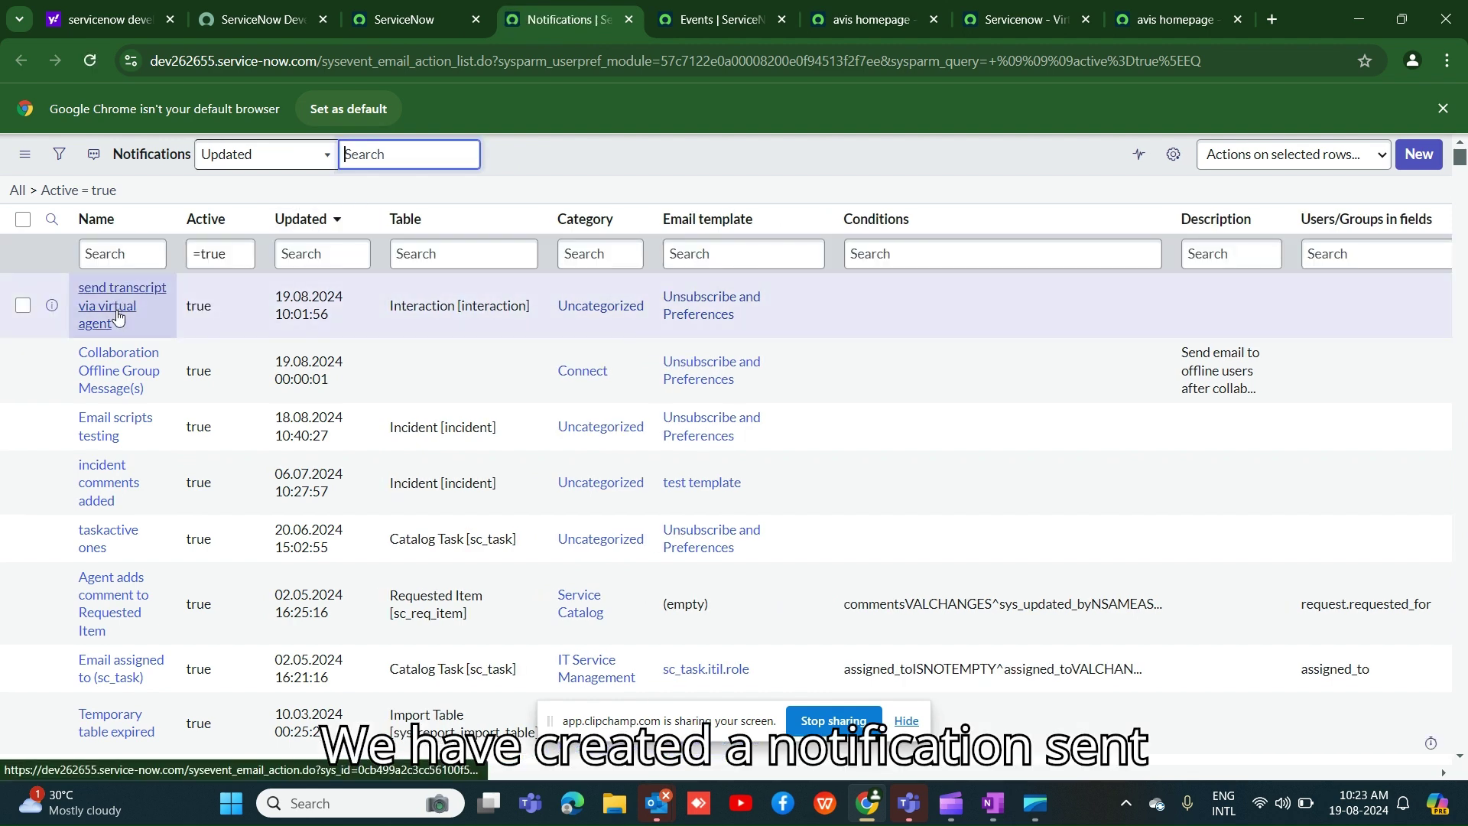
Step: Open the transcript notification record and Notification Email Scripts, each in a new tab
middle_click(117, 317)
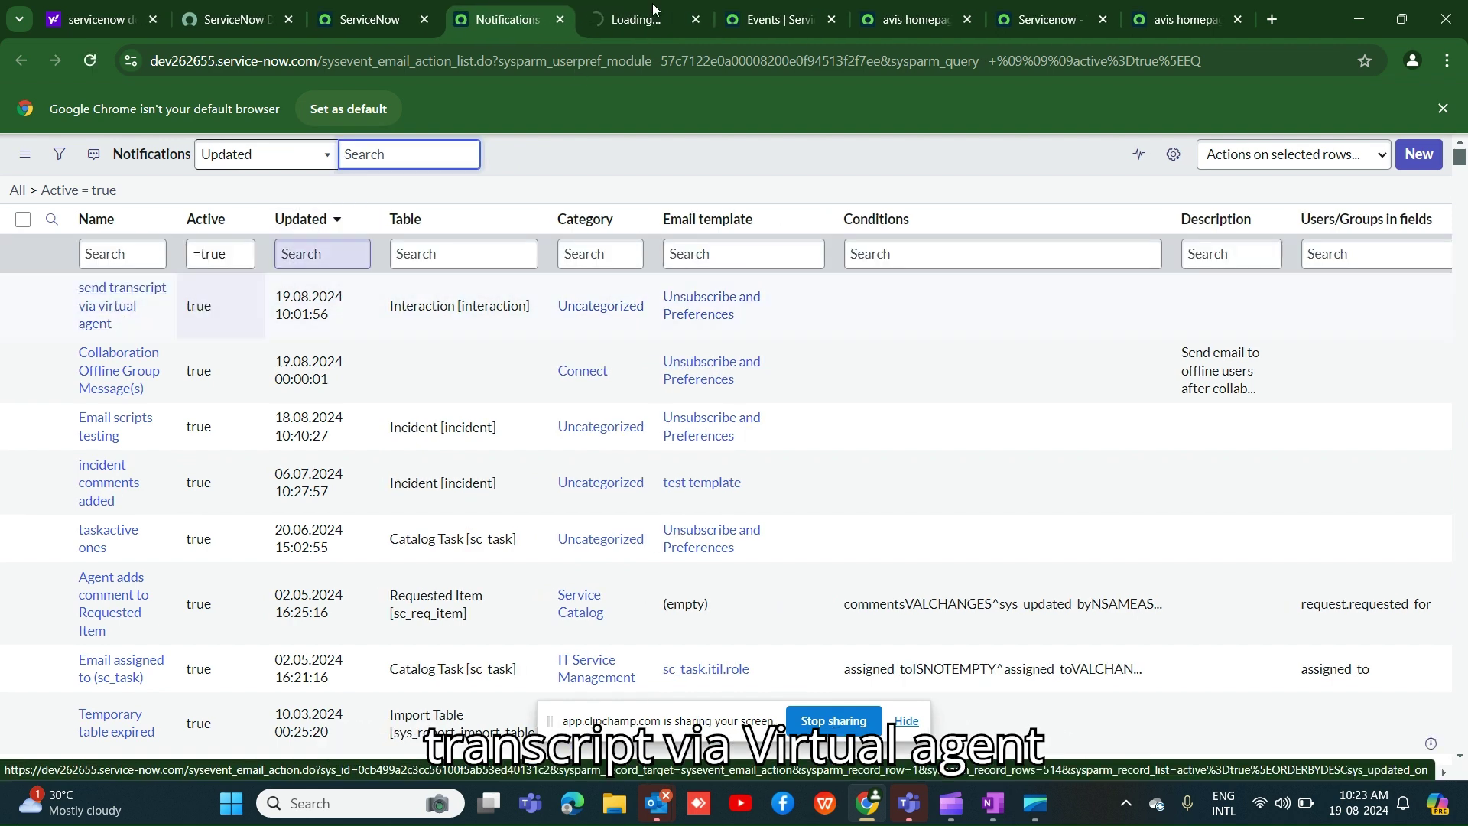
left_click(367, 19)
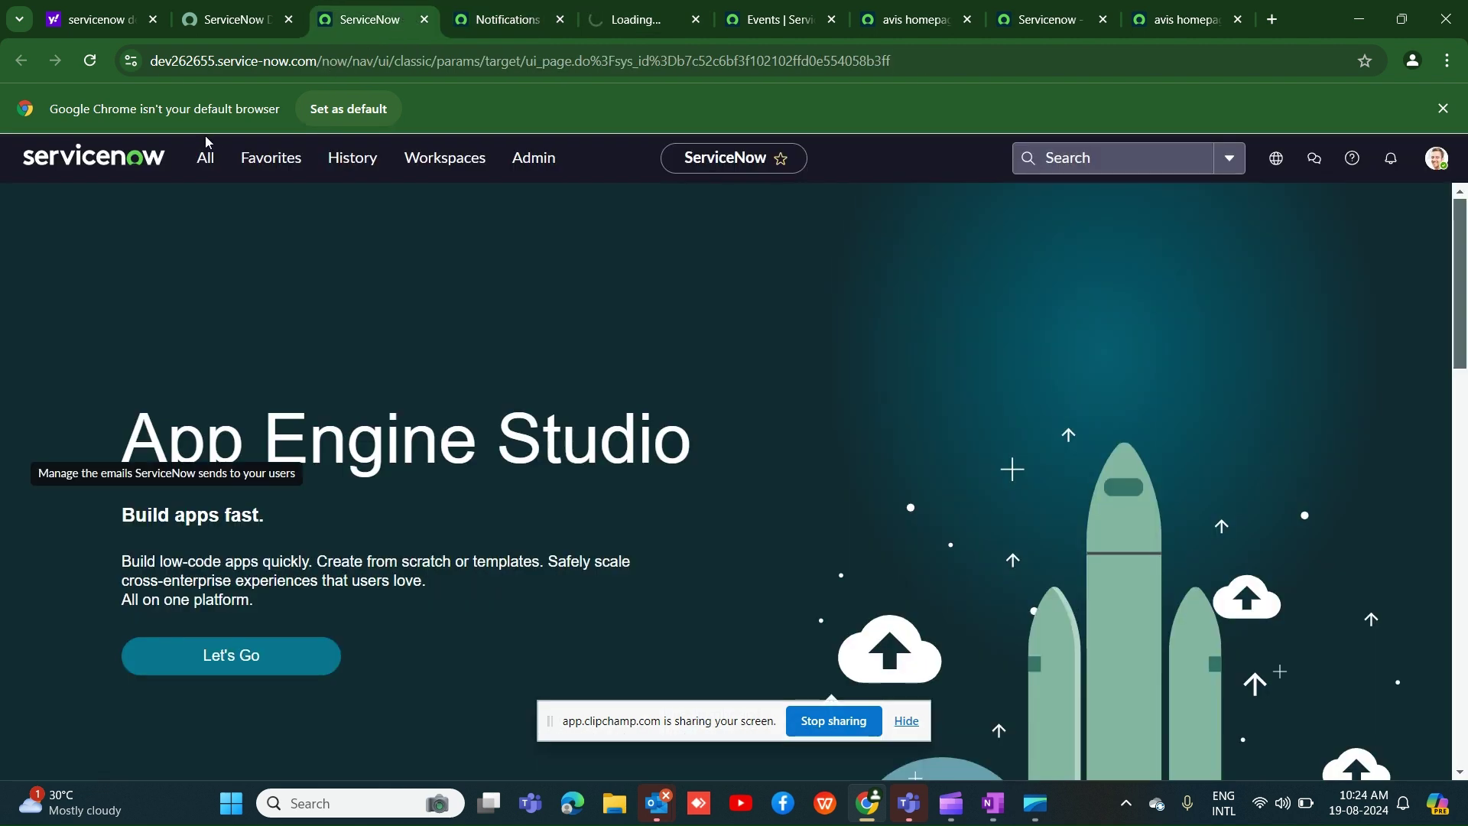
left_click(205, 158)
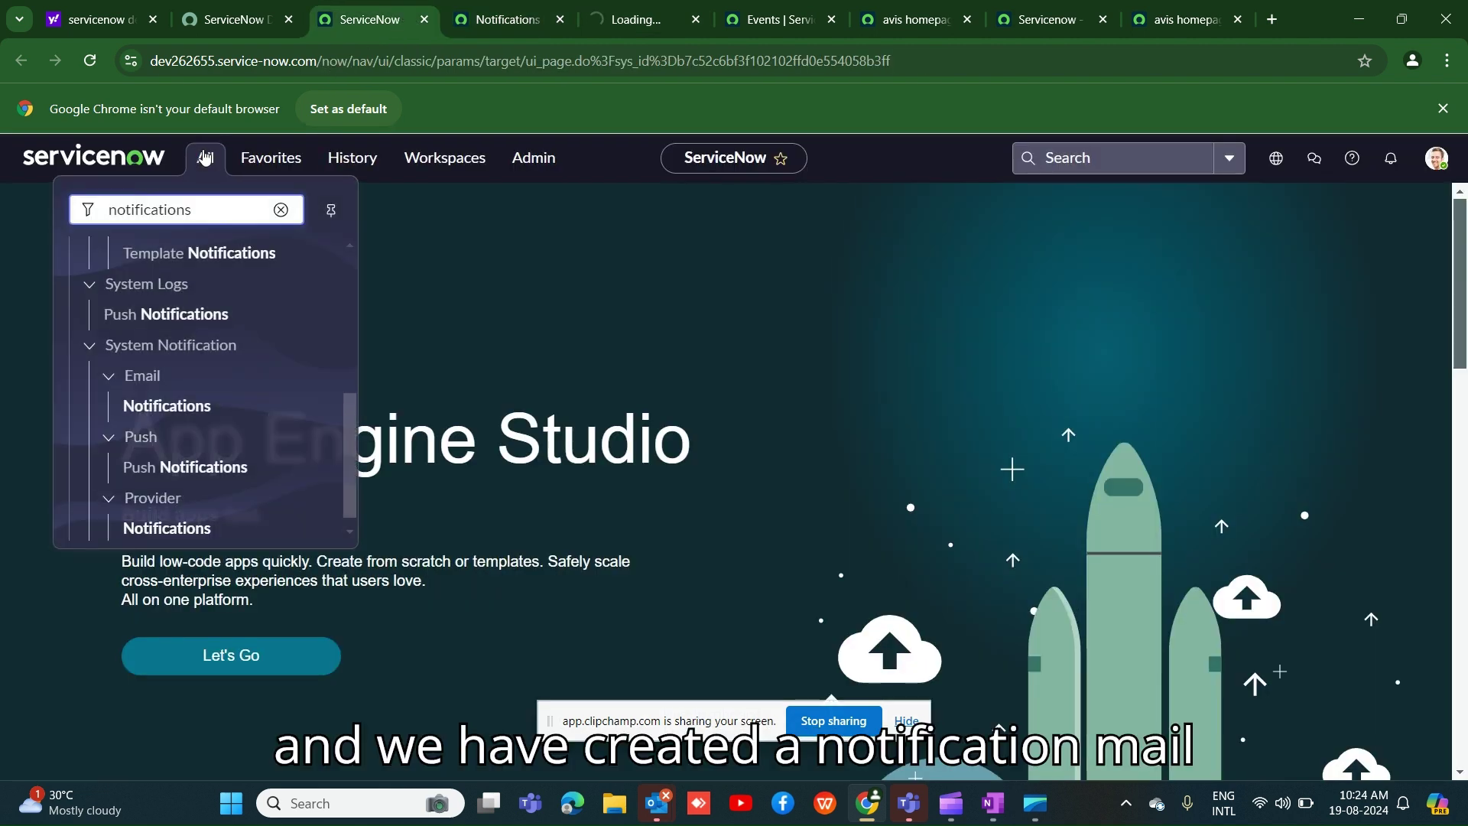
key("BackSpace")
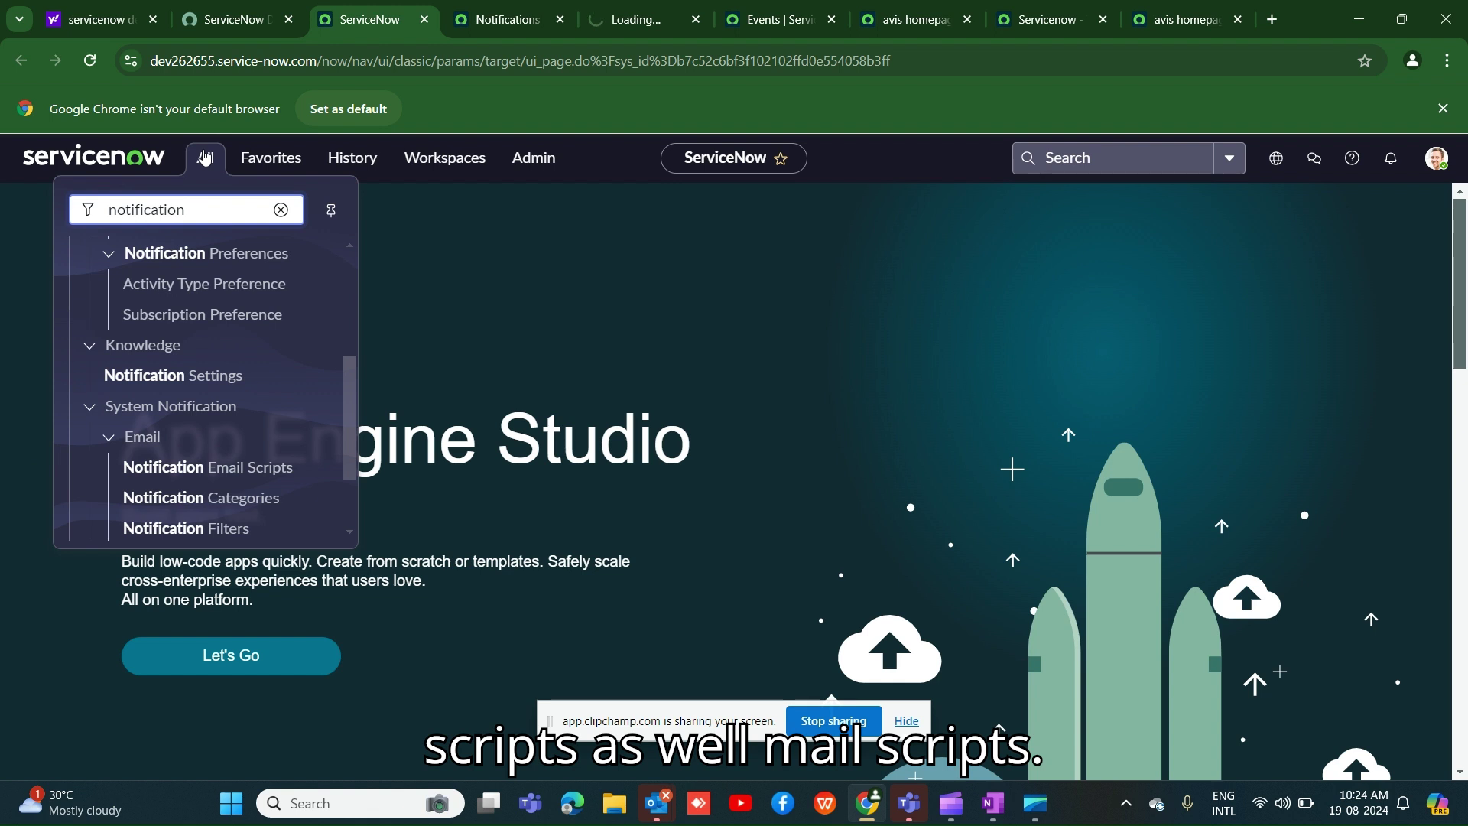
type("email")
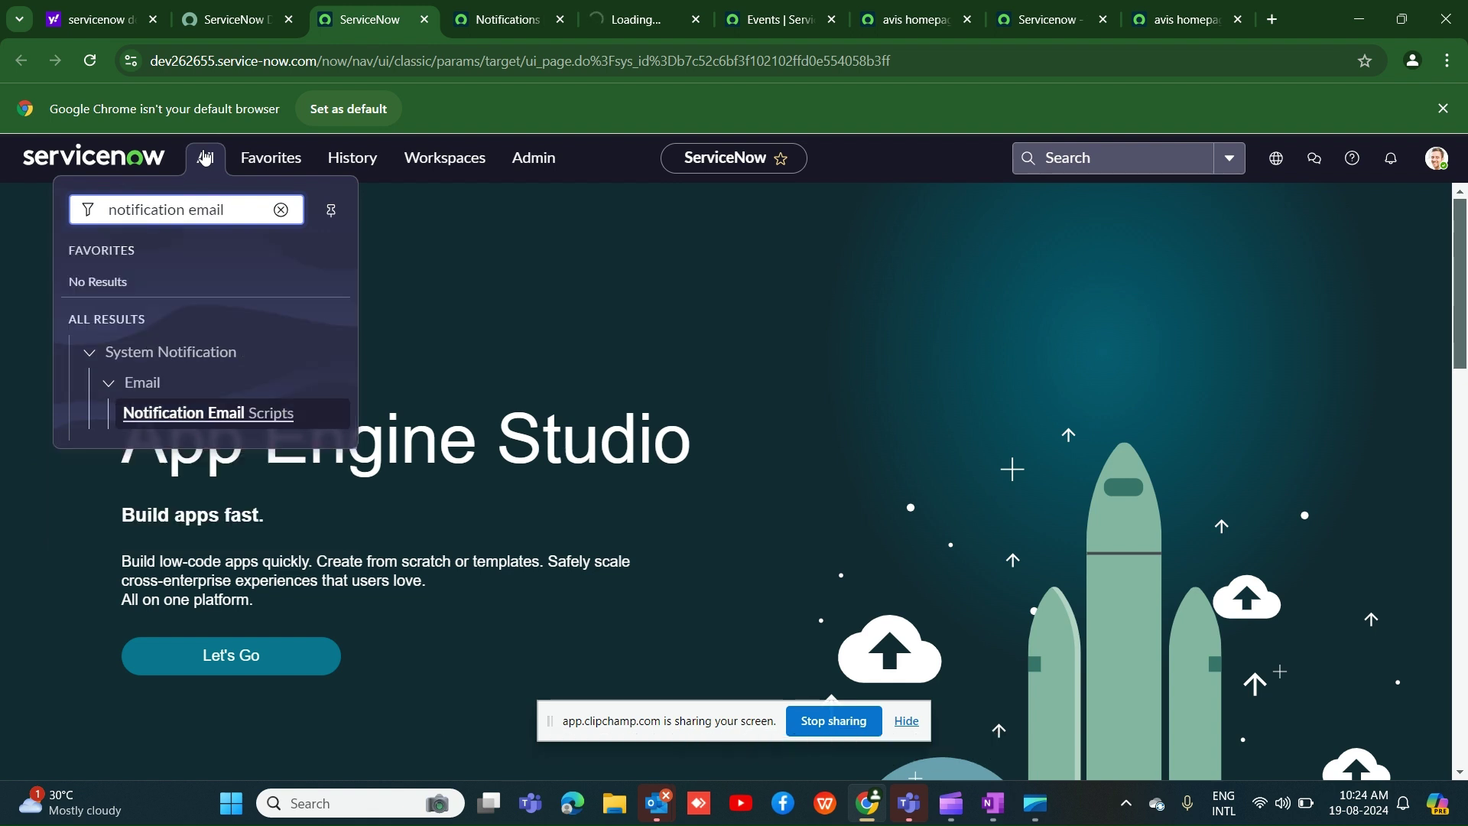
middle_click(219, 417)
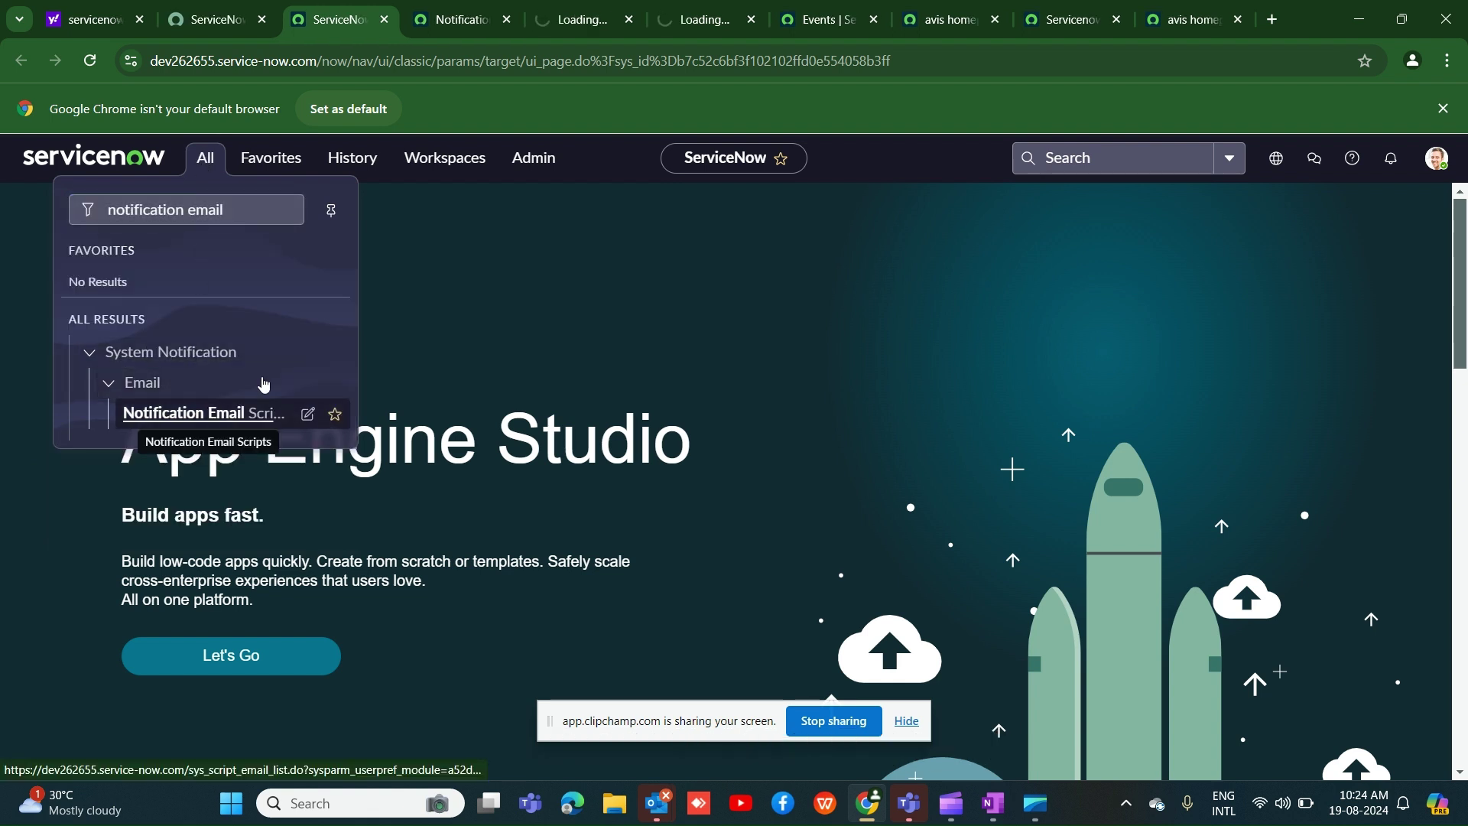
Step: Filter the Email Scripts list by Name 'testi', then return to the notification form
left_click(594, 21)
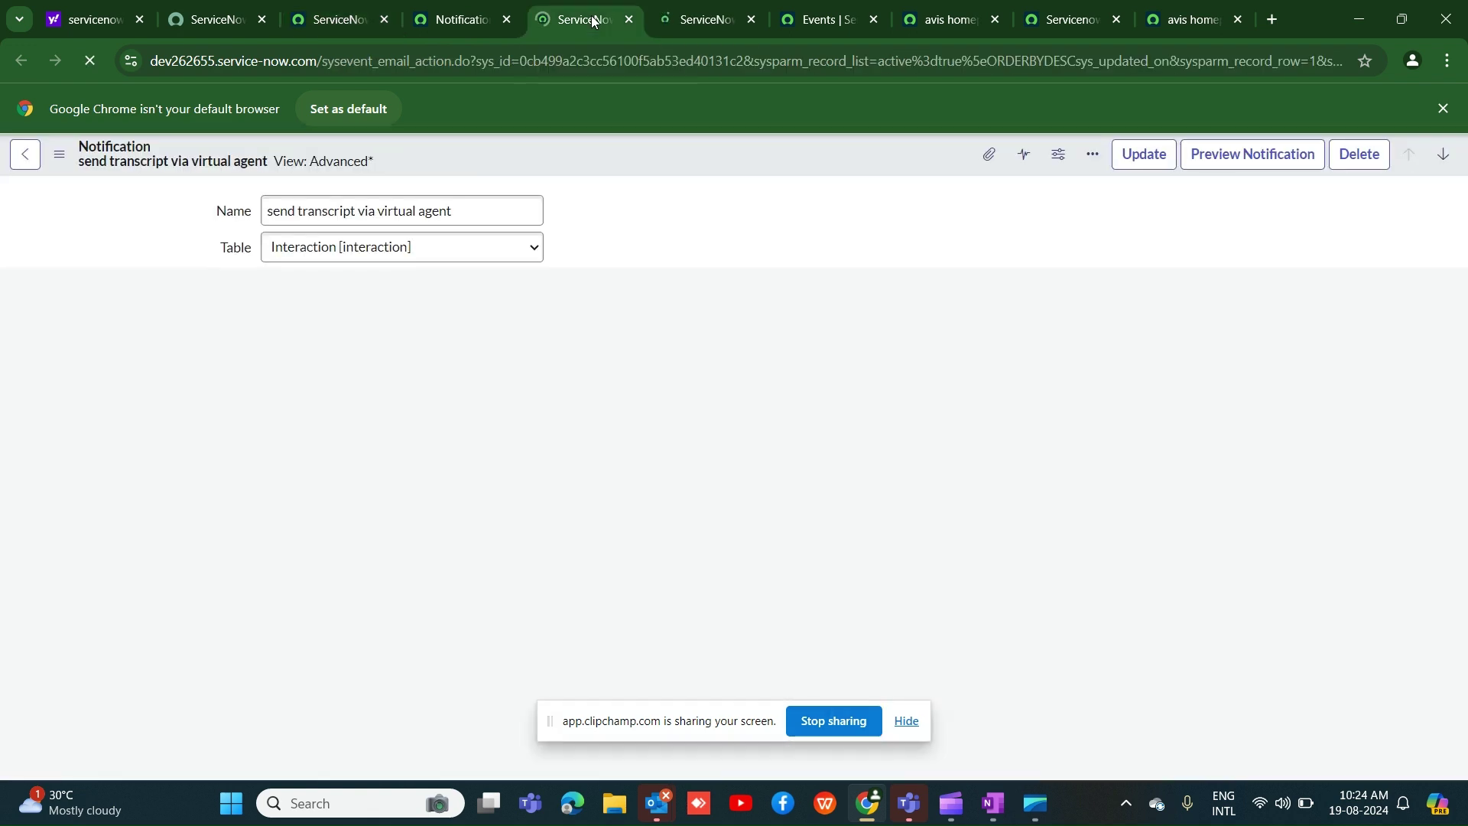
left_click(708, 16)
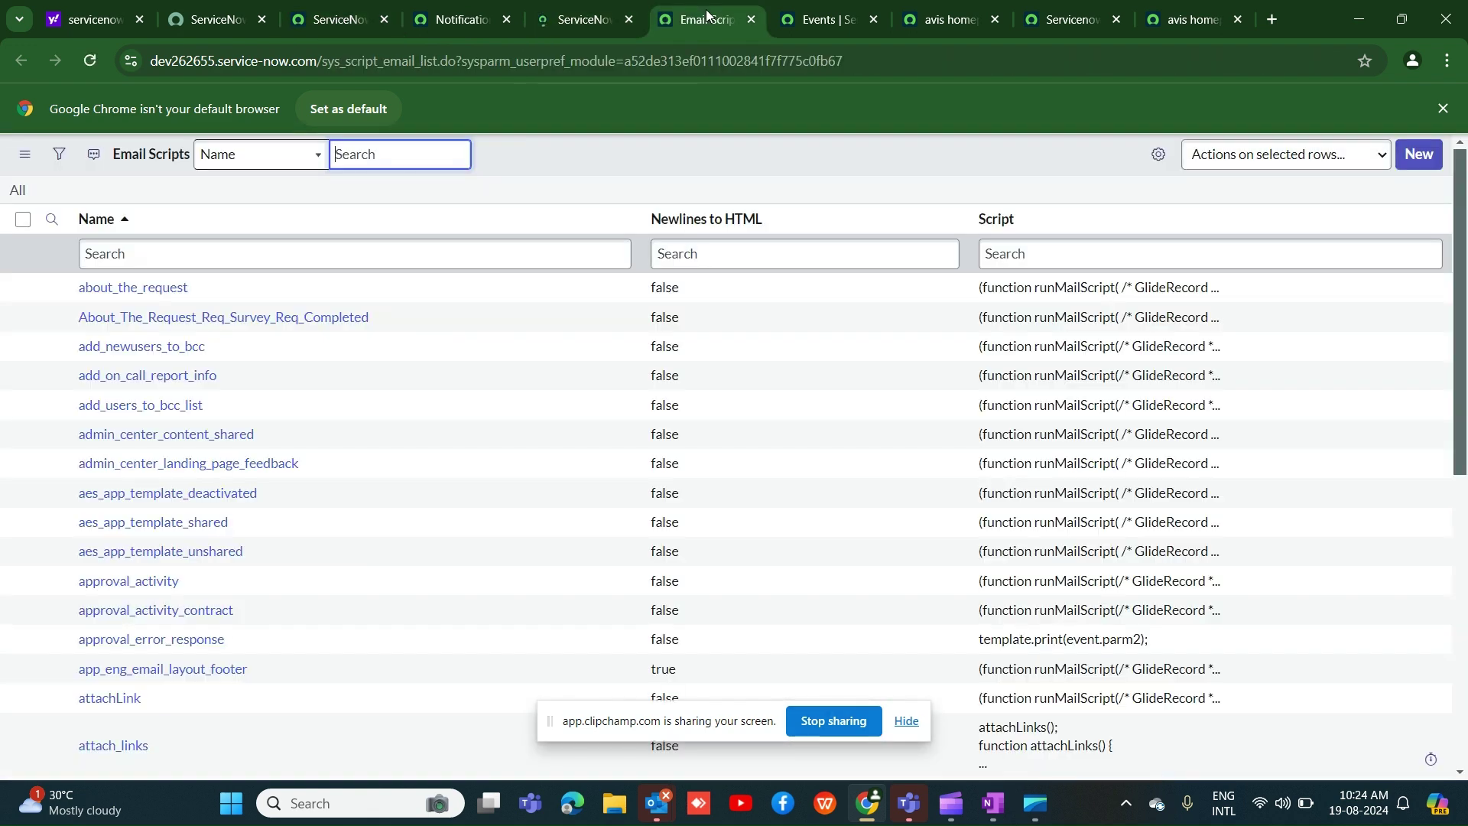
left_click(281, 258)
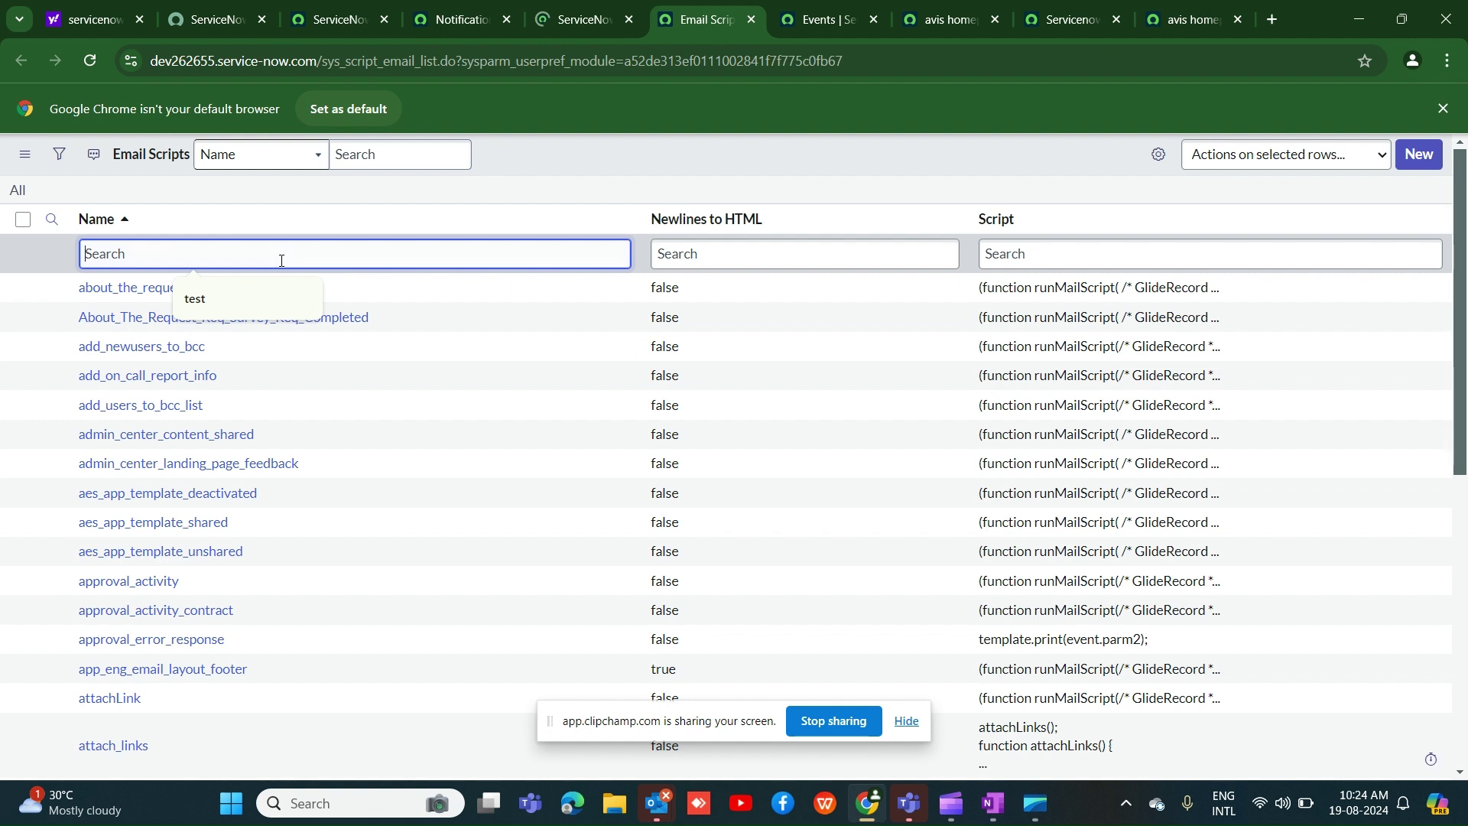
type("testingscript")
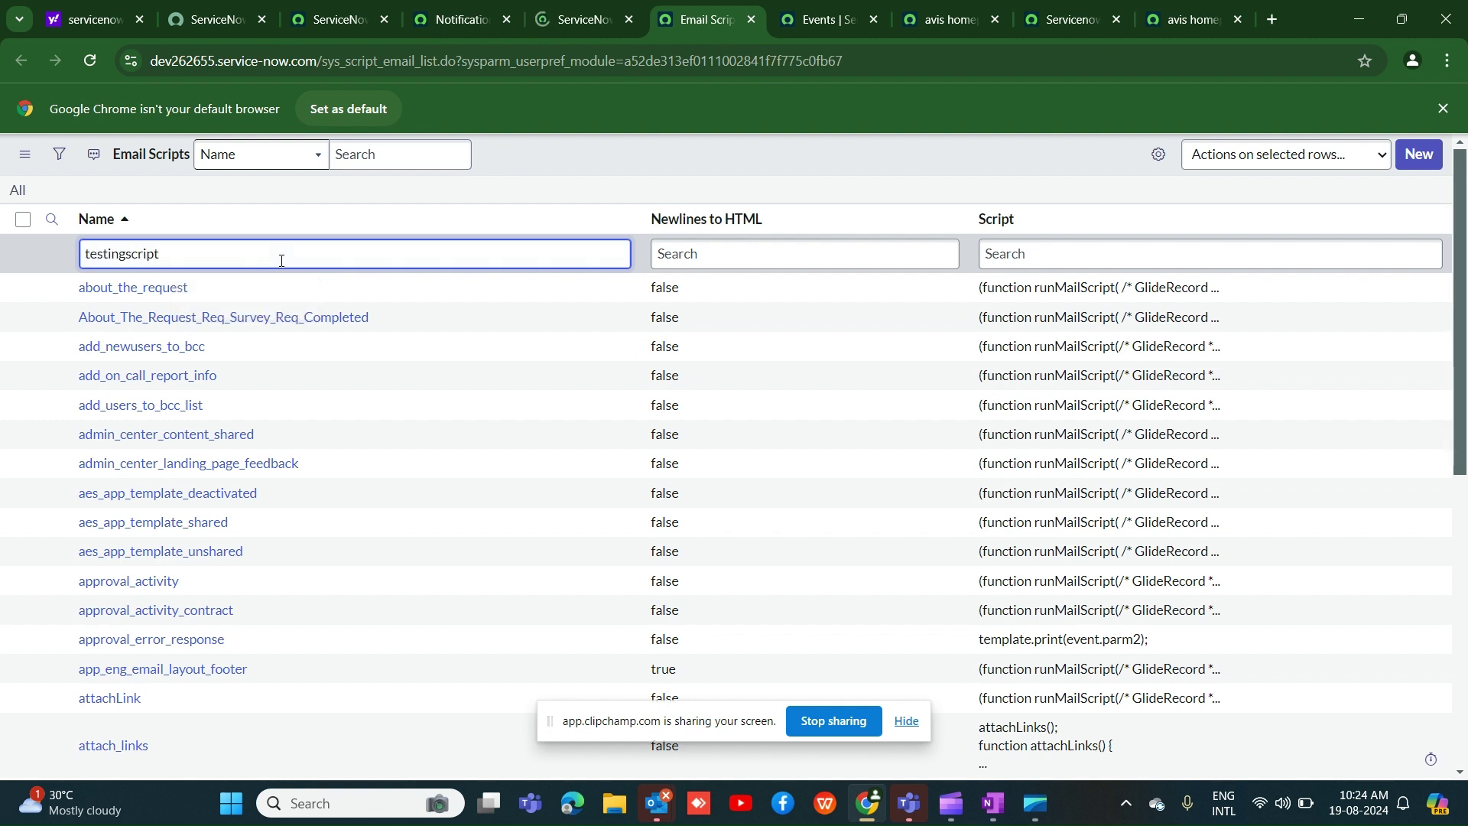
key("Return")
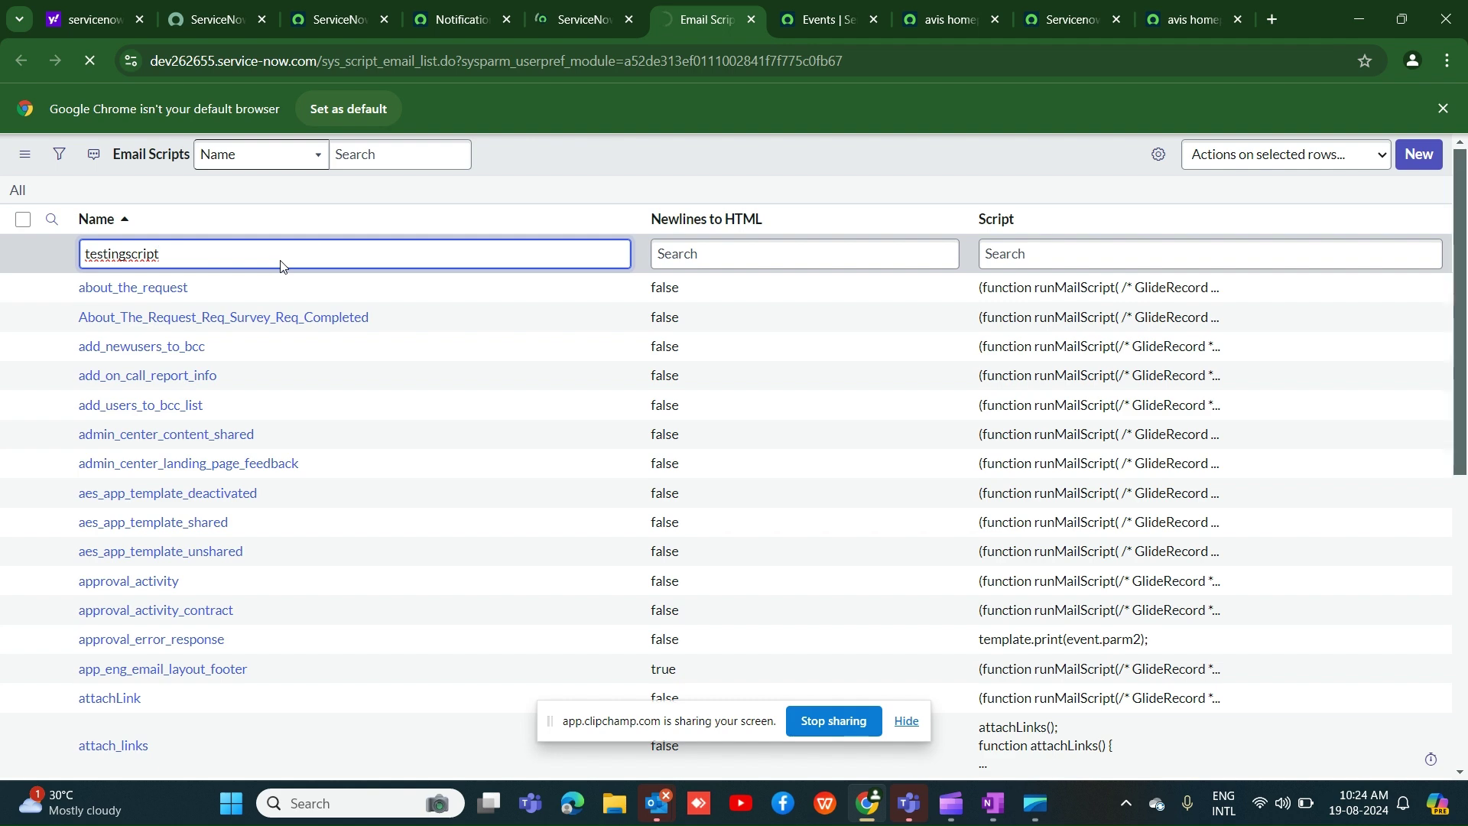
left_click(580, 20)
Step: Review the notification's 'When to send' and 'Who will receive' sections
scroll(545, 373, "down", 5)
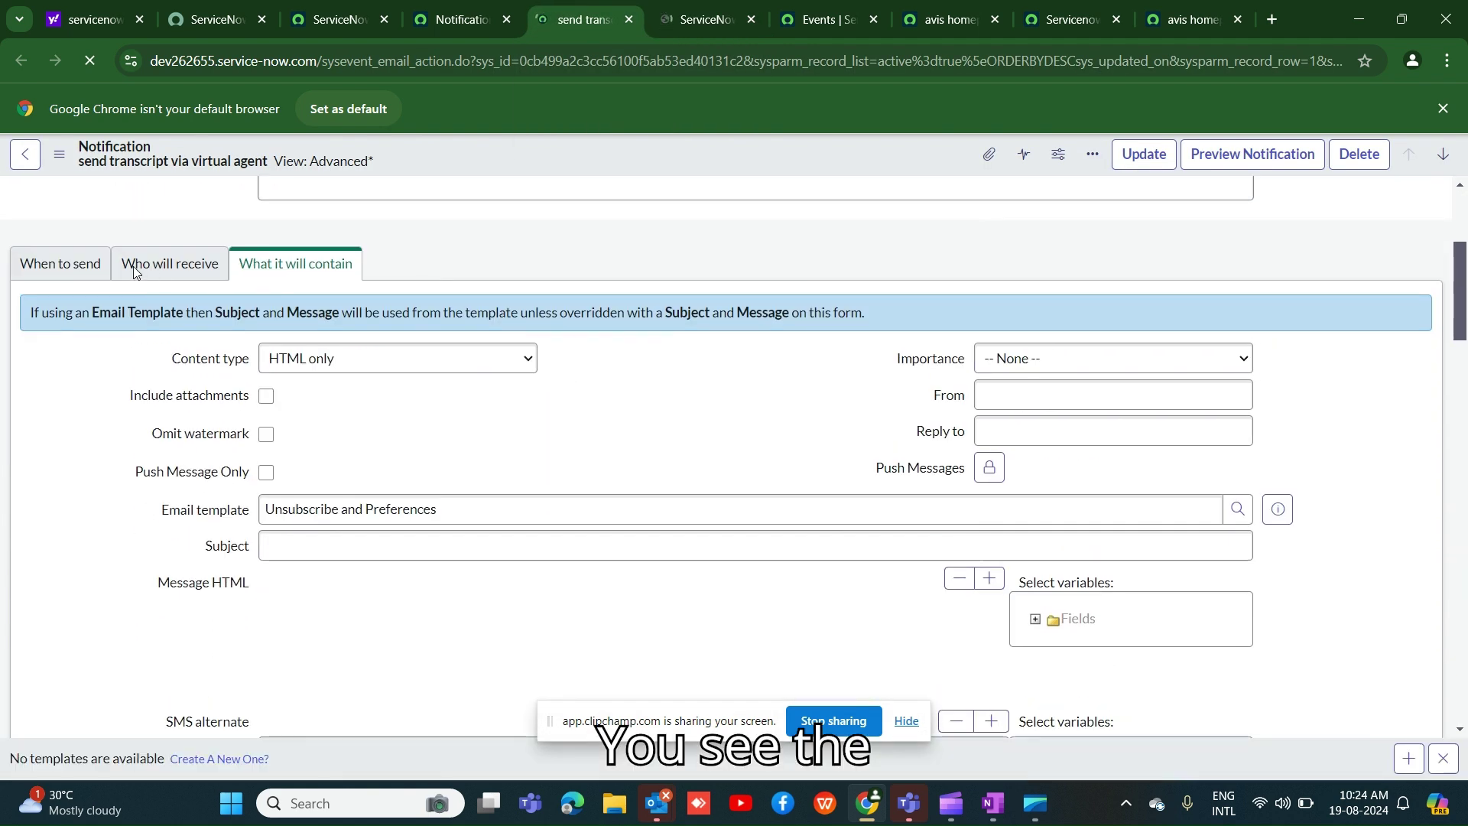
left_click(48, 264)
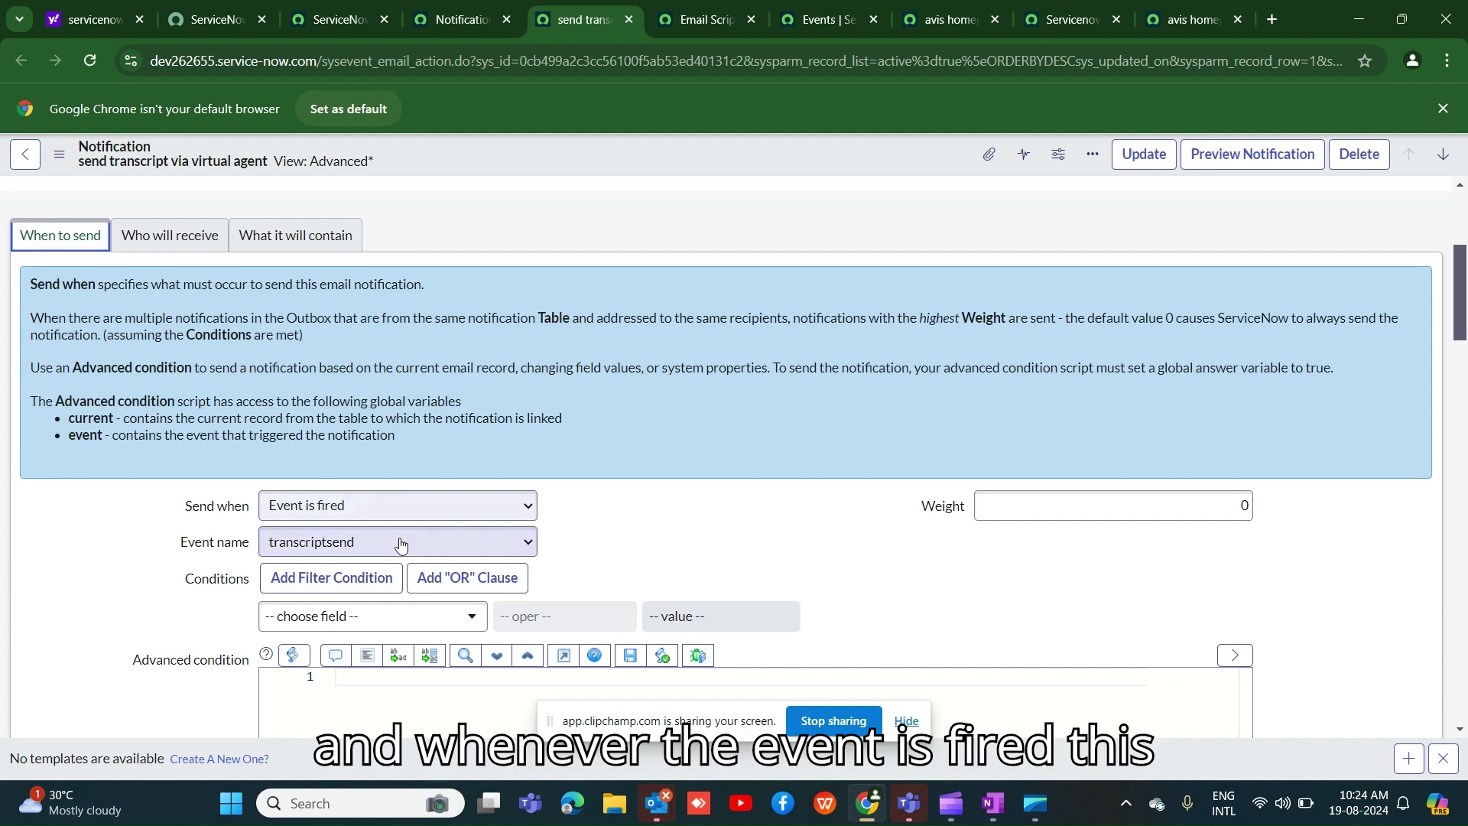
scroll(400, 279, "up", 1)
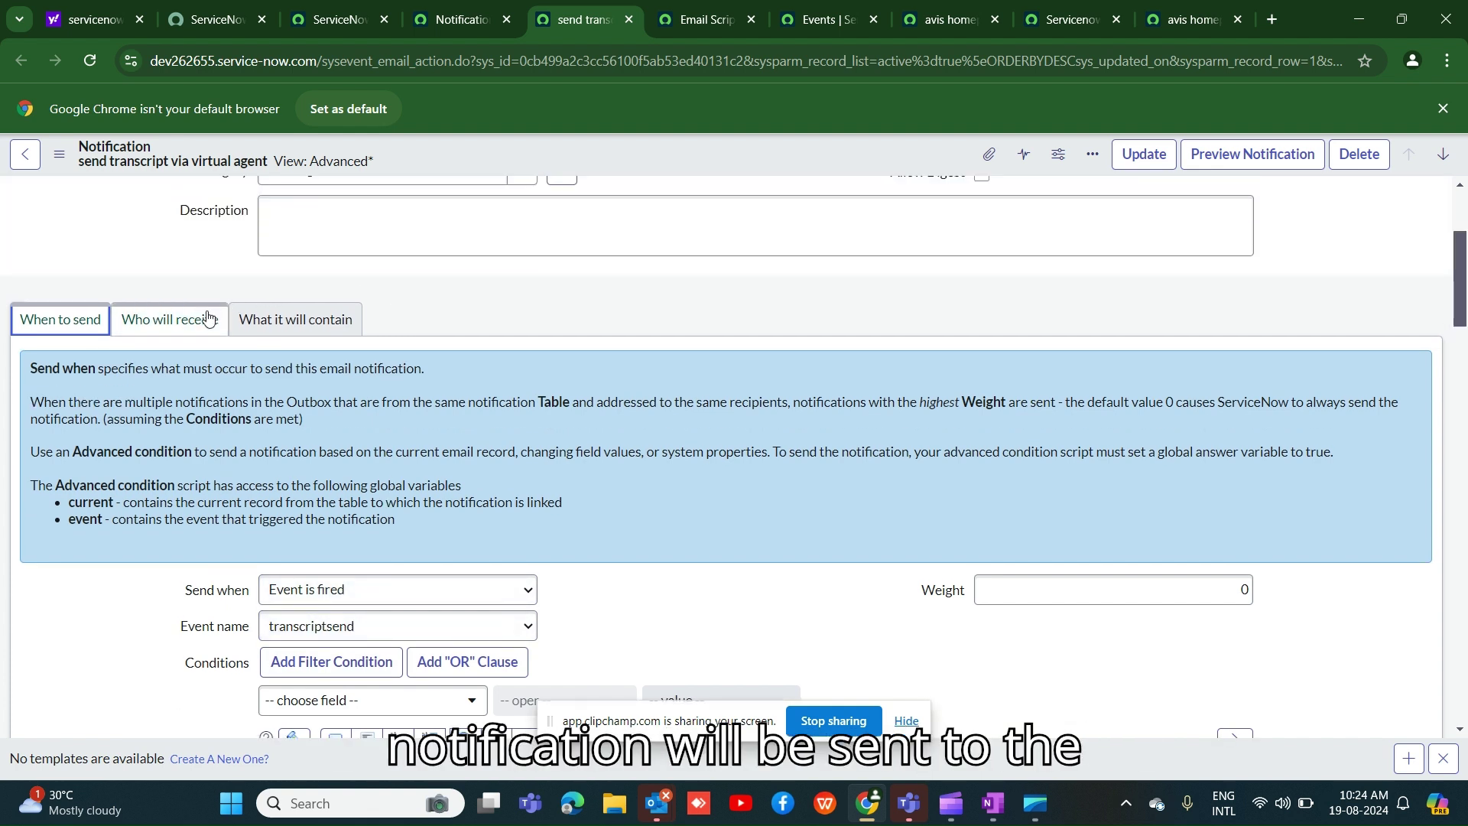
left_click(208, 318)
Step: Open 'What it will contain' and scroll the message to ${mail_script:testingscript}
scroll(374, 509, "down", 1)
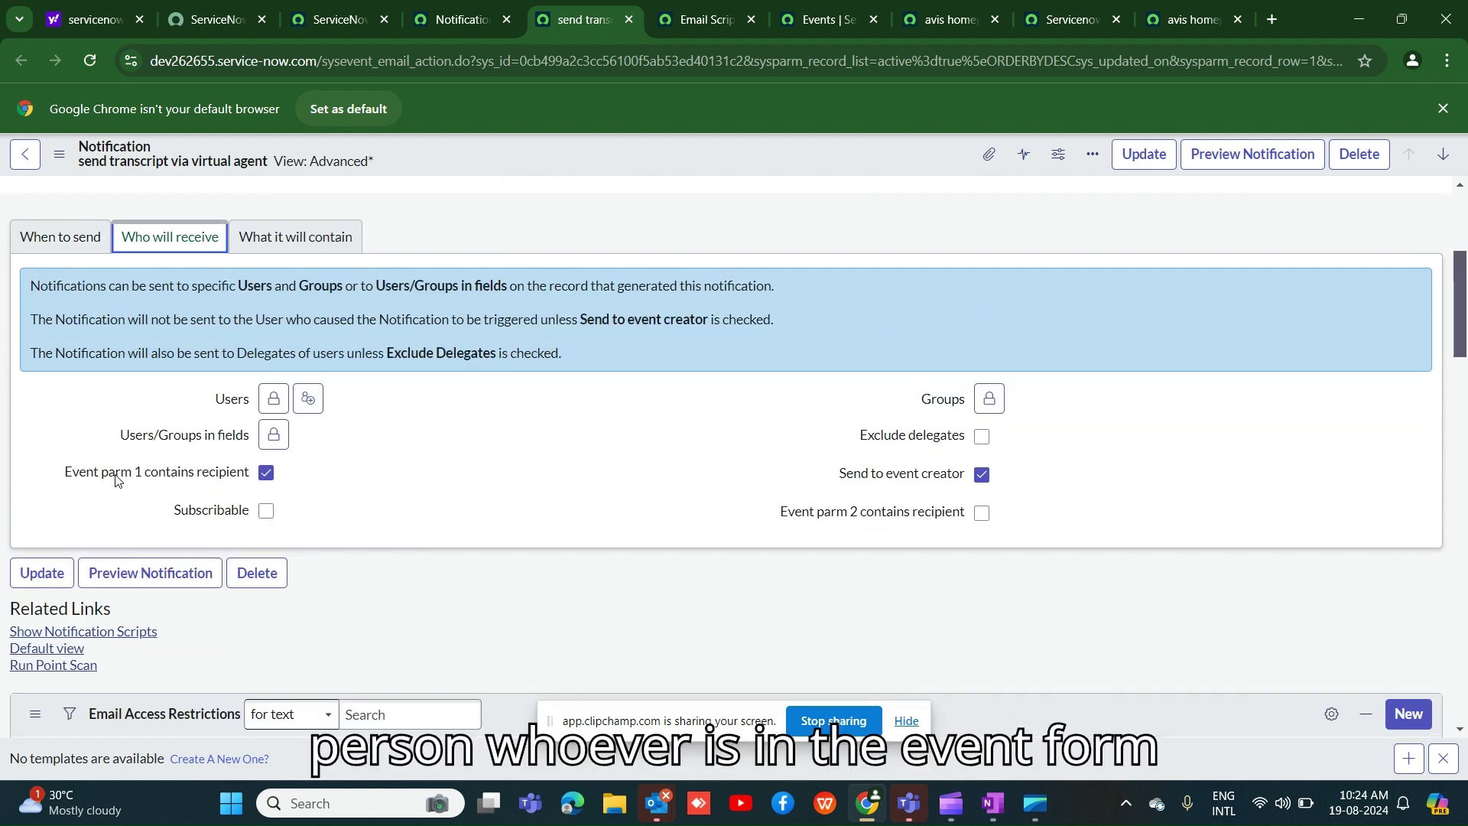
mouse_move(161, 478)
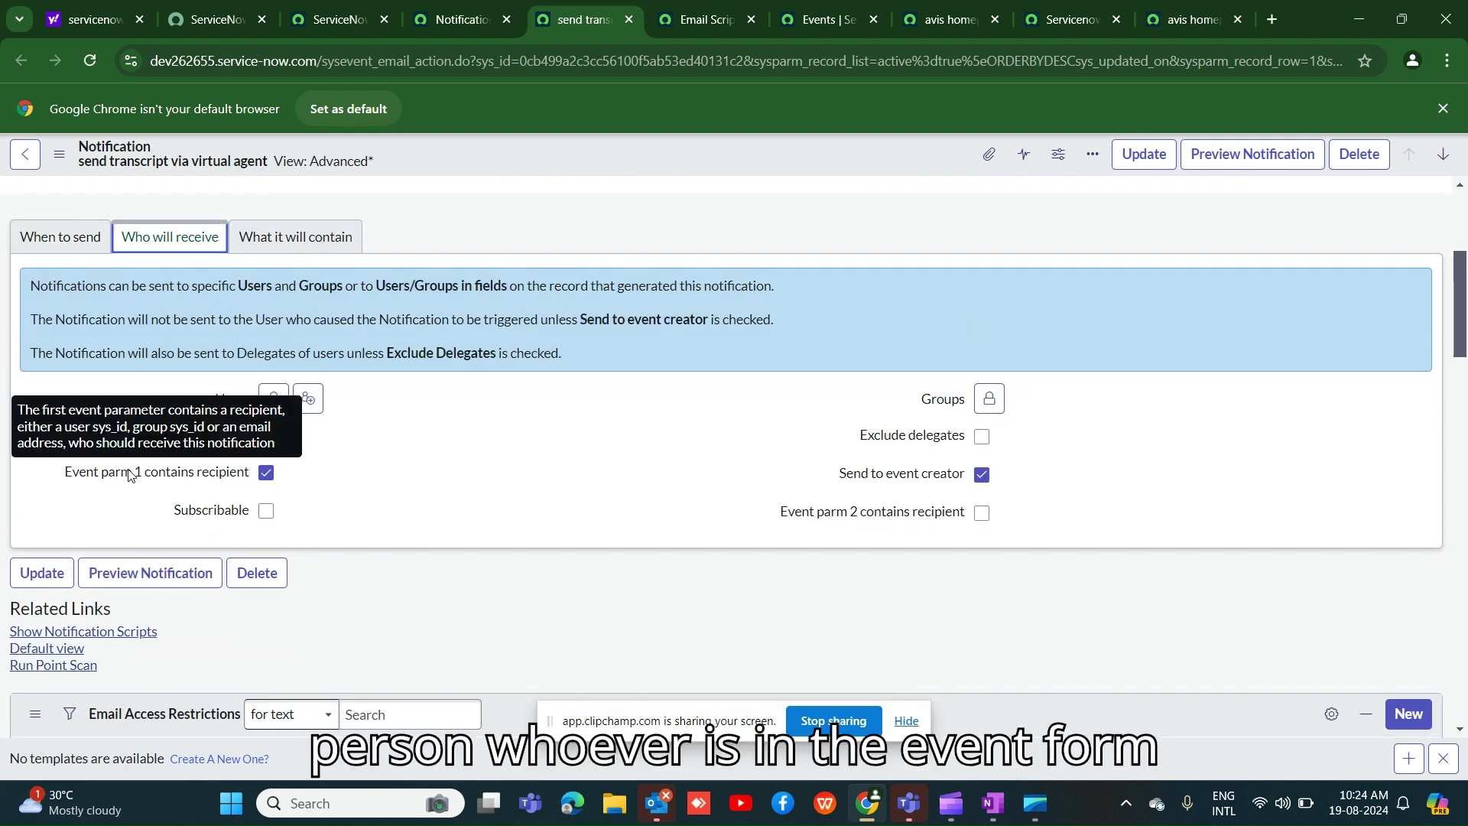
left_click(290, 243)
scroll(436, 403, "down", 2)
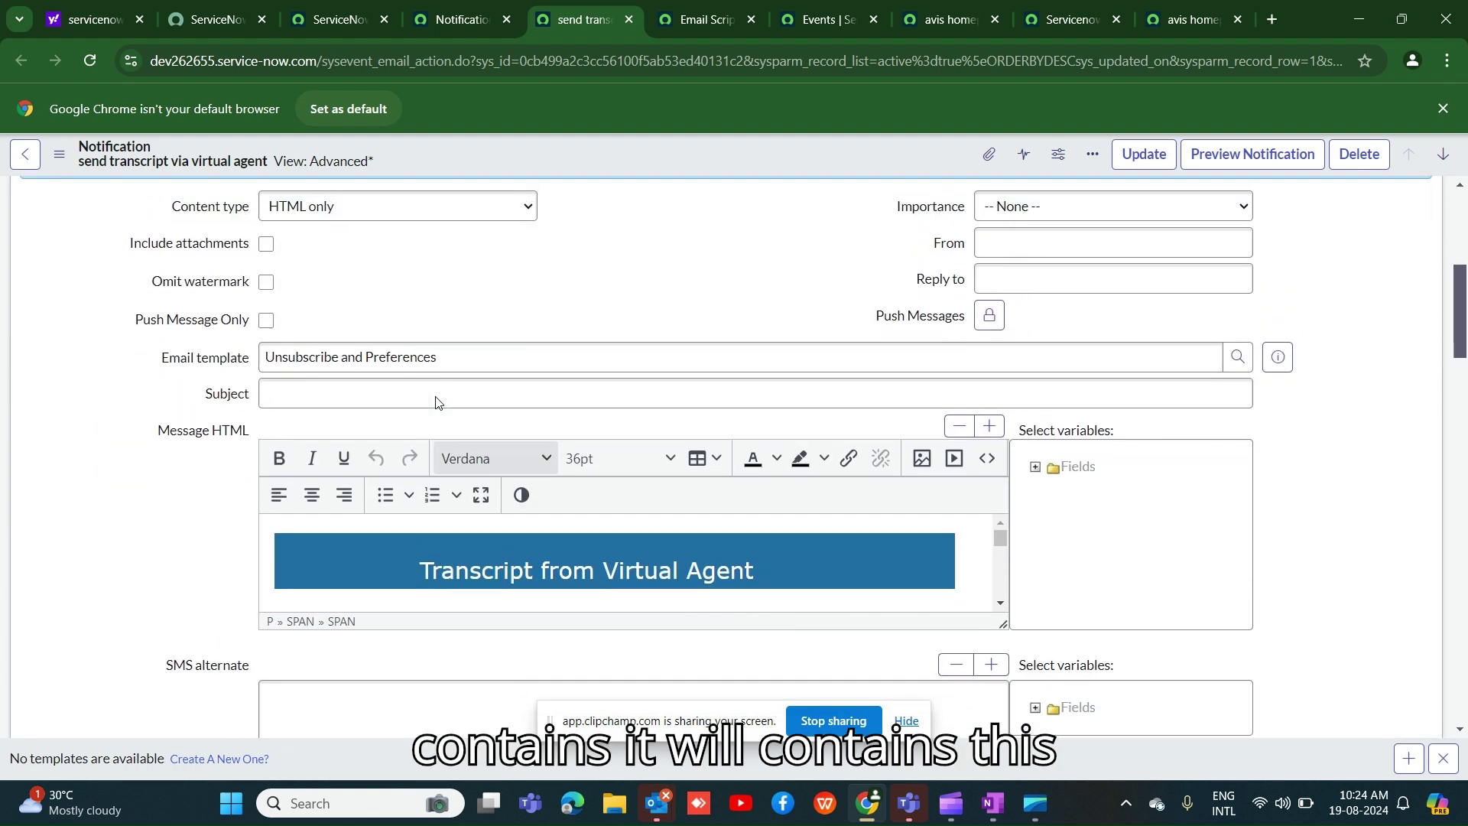
scroll(436, 400, "up", 1)
scroll(474, 493, "down", 3)
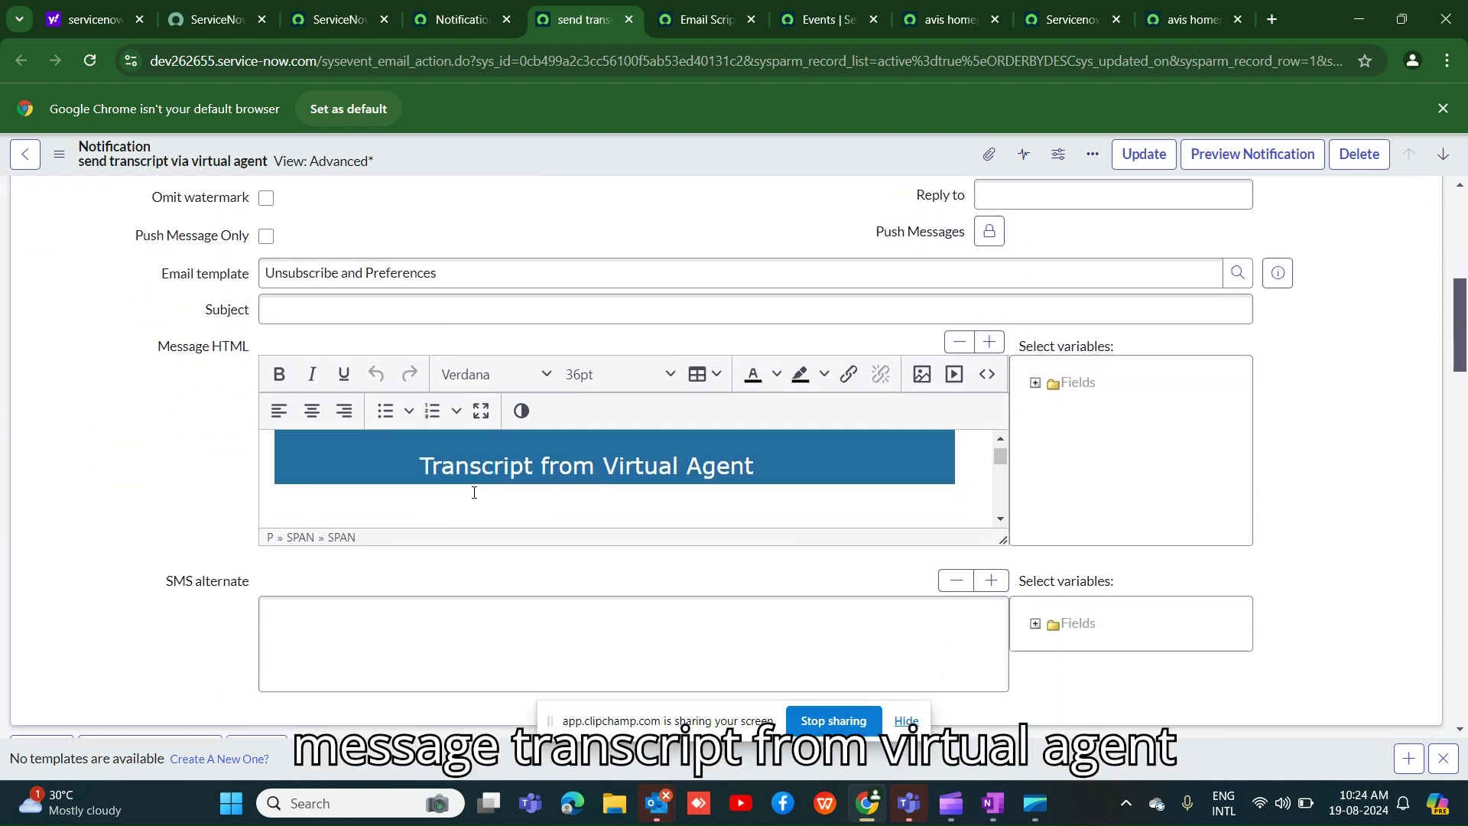
scroll(694, 468, "down", 2)
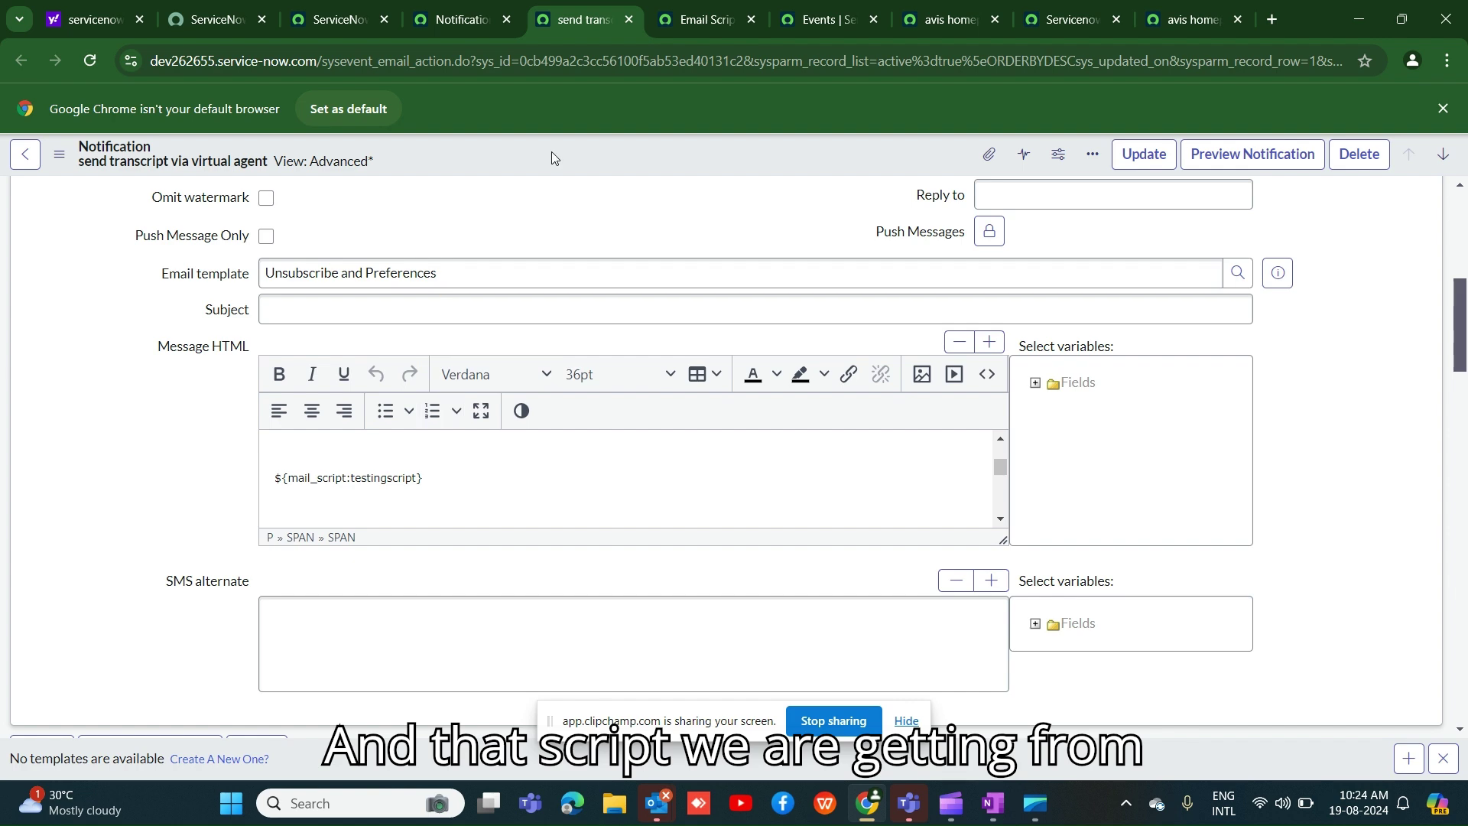
Step: Open the testingscript email script from the Email Scripts list
left_click(699, 23)
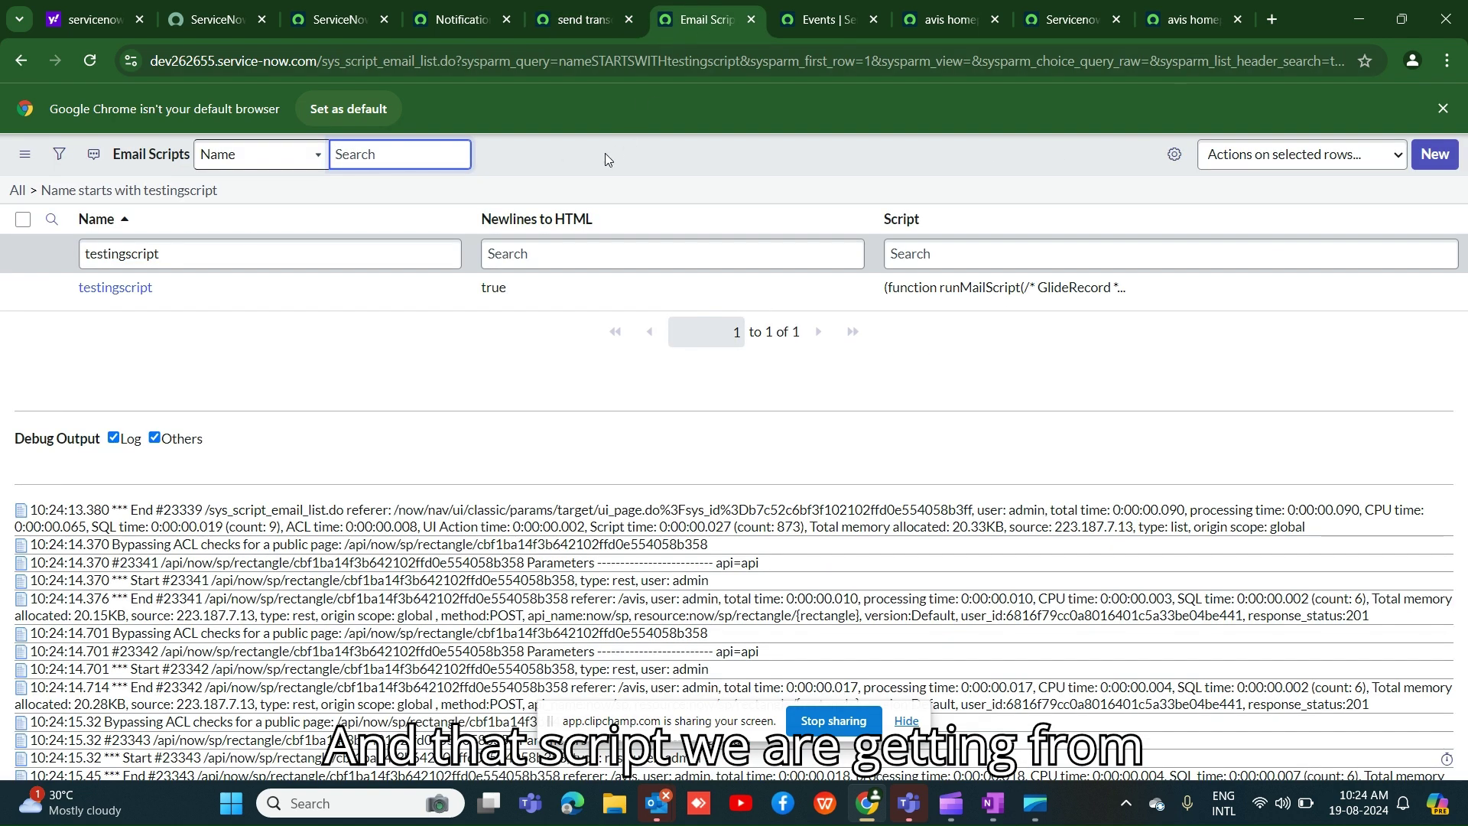
left_click(837, 17)
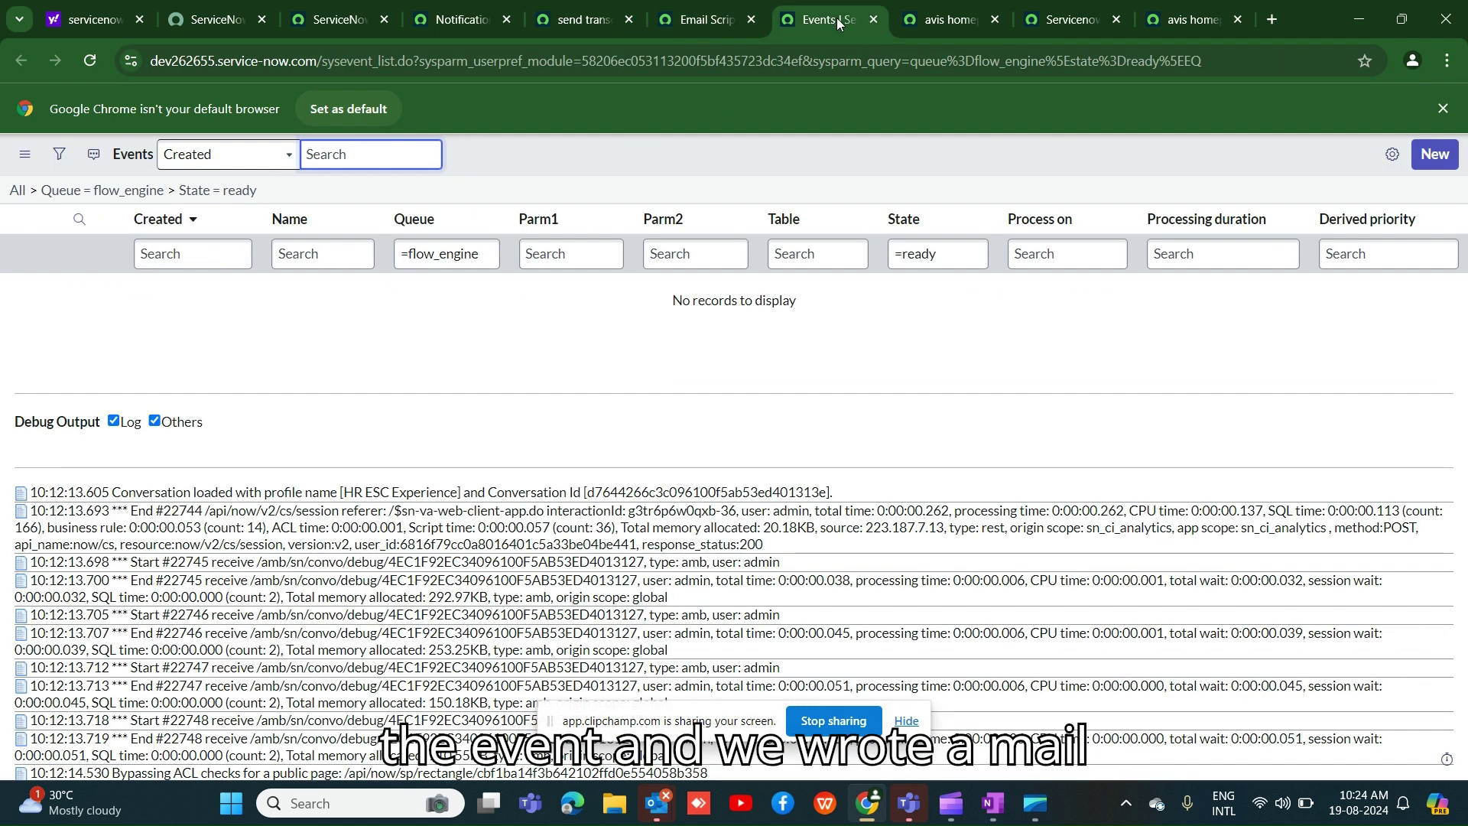
left_click(728, 29)
left_click(106, 290)
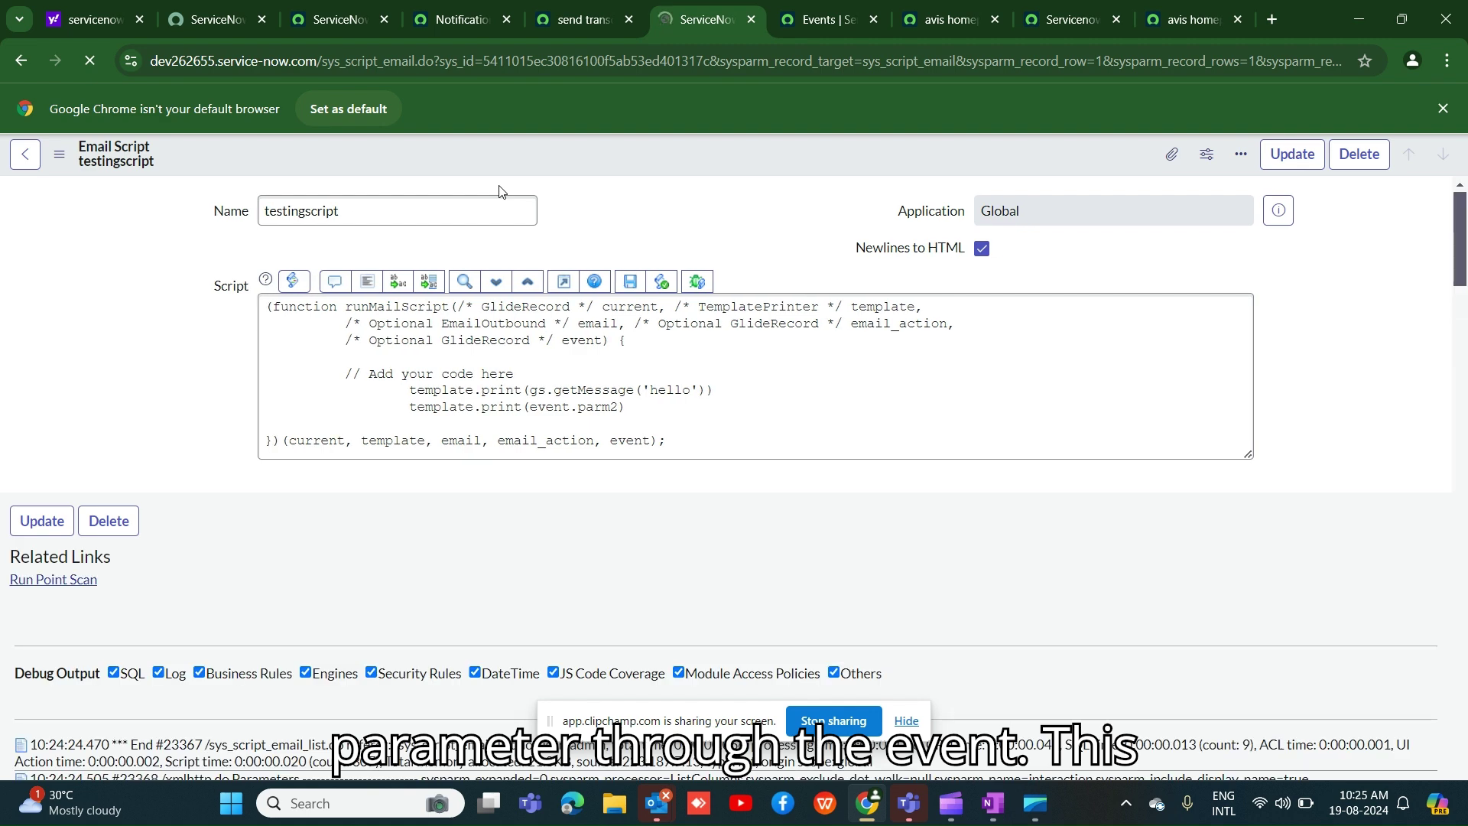
Step: Review the testingscript code, then return to the Avis portal chatbot conversation
scroll(756, 323, "down", 2)
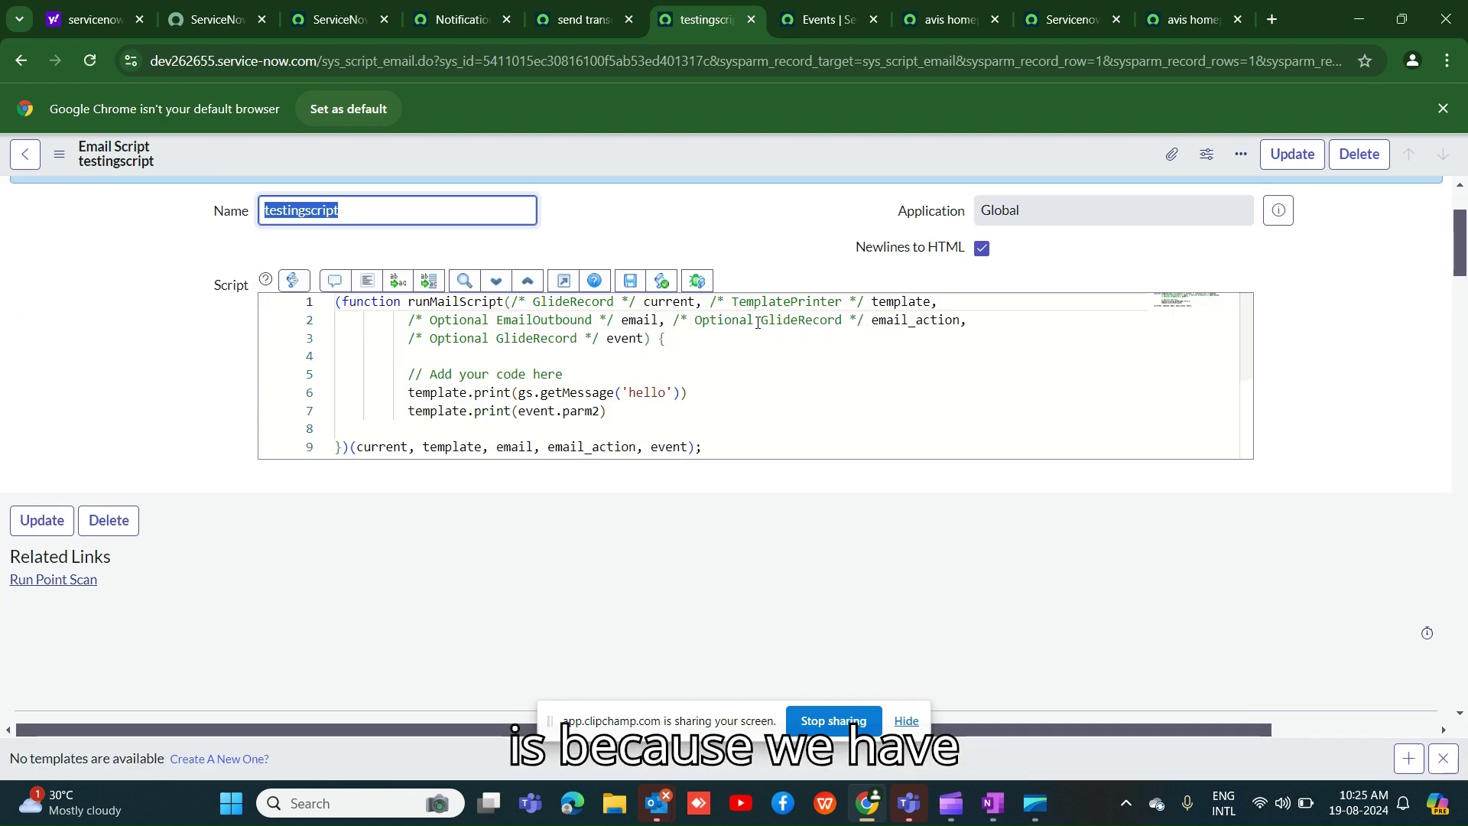
mouse_move(890, 251)
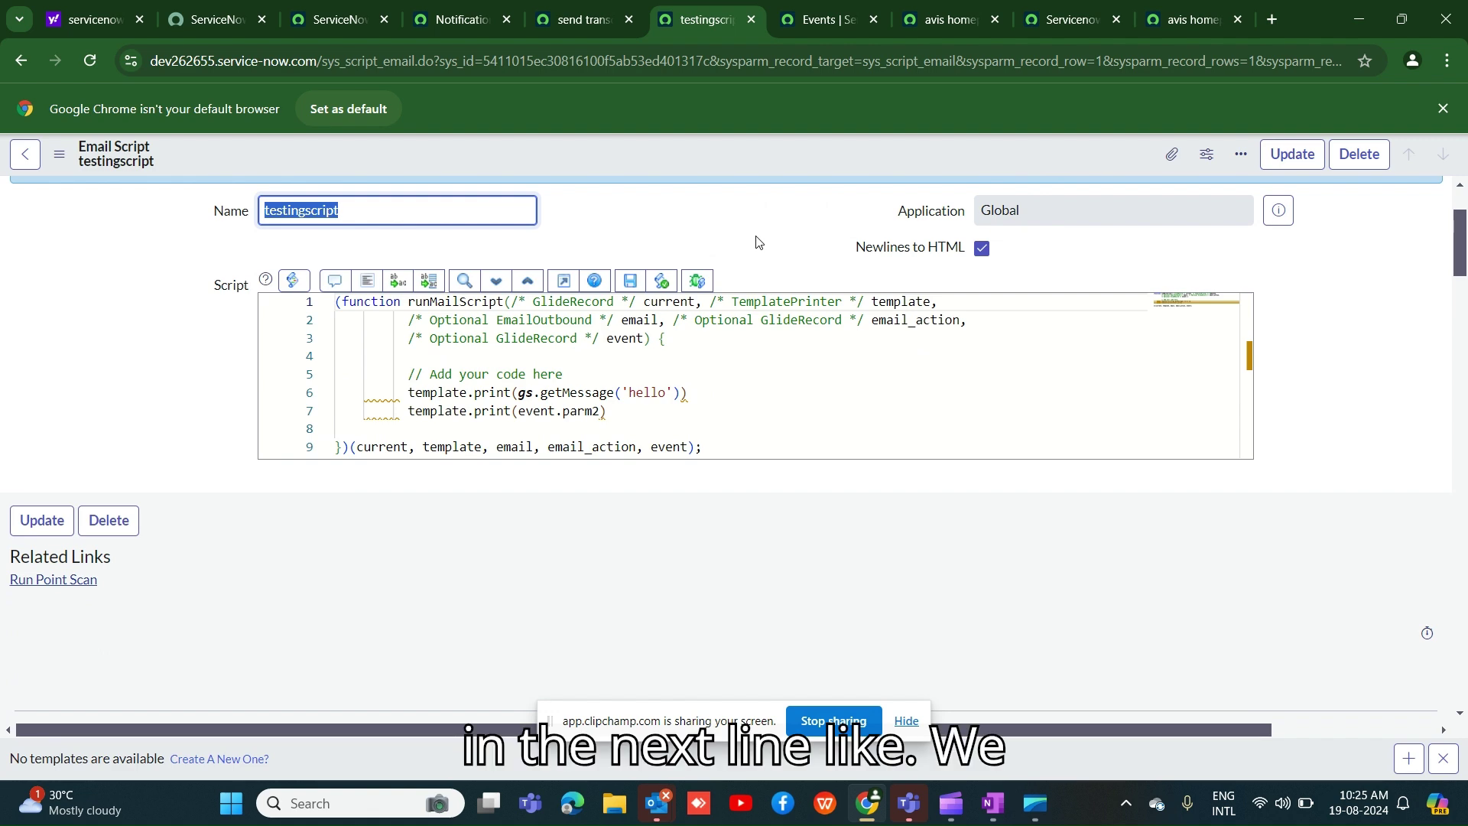
left_click(1199, 19)
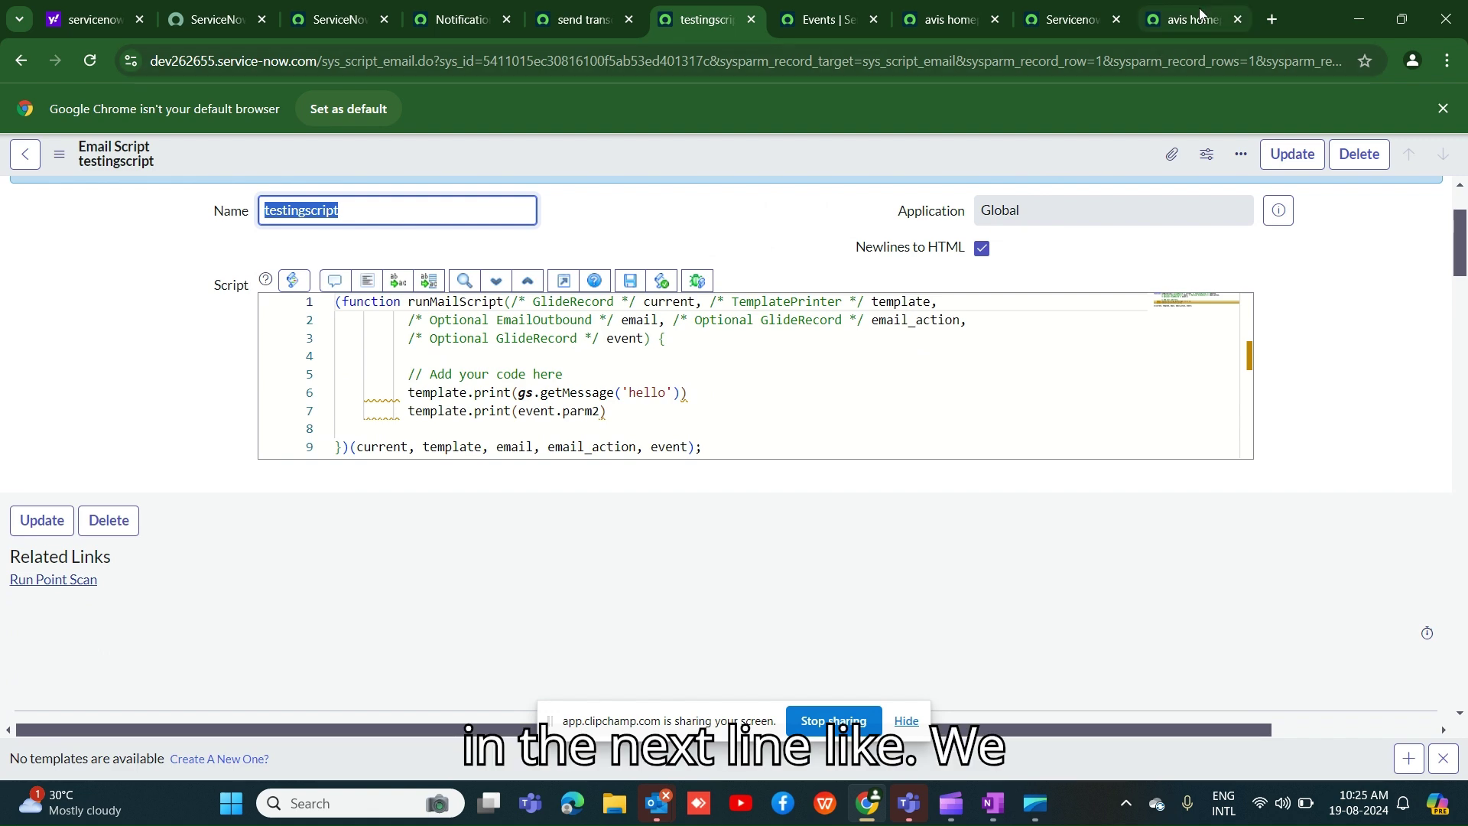
scroll(1199, 301, "up", 2)
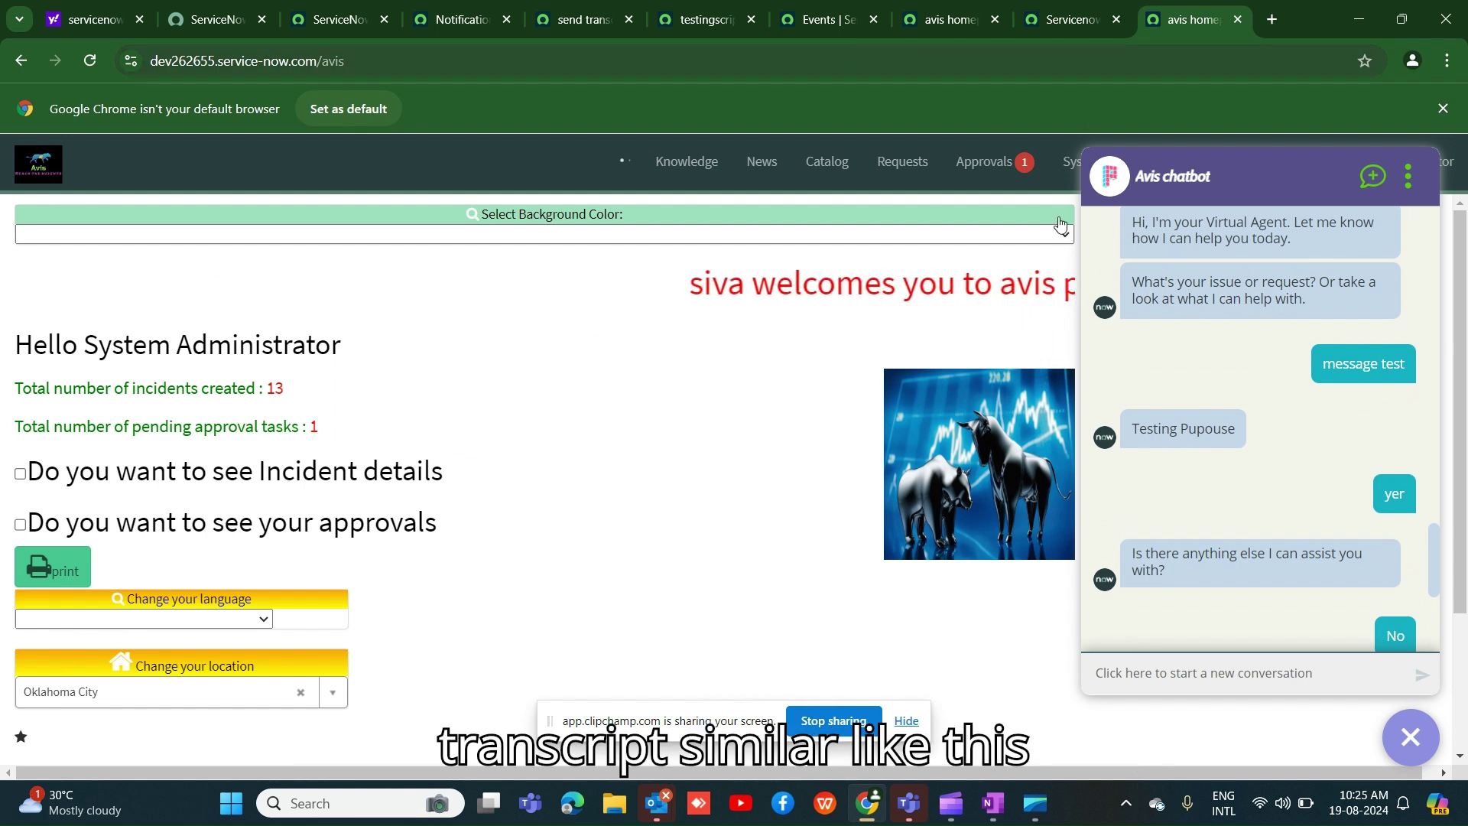
Step: Scroll up the chat, then return to the 'send transcript via virtual agent' notification
scroll(1200, 312, "up", 1)
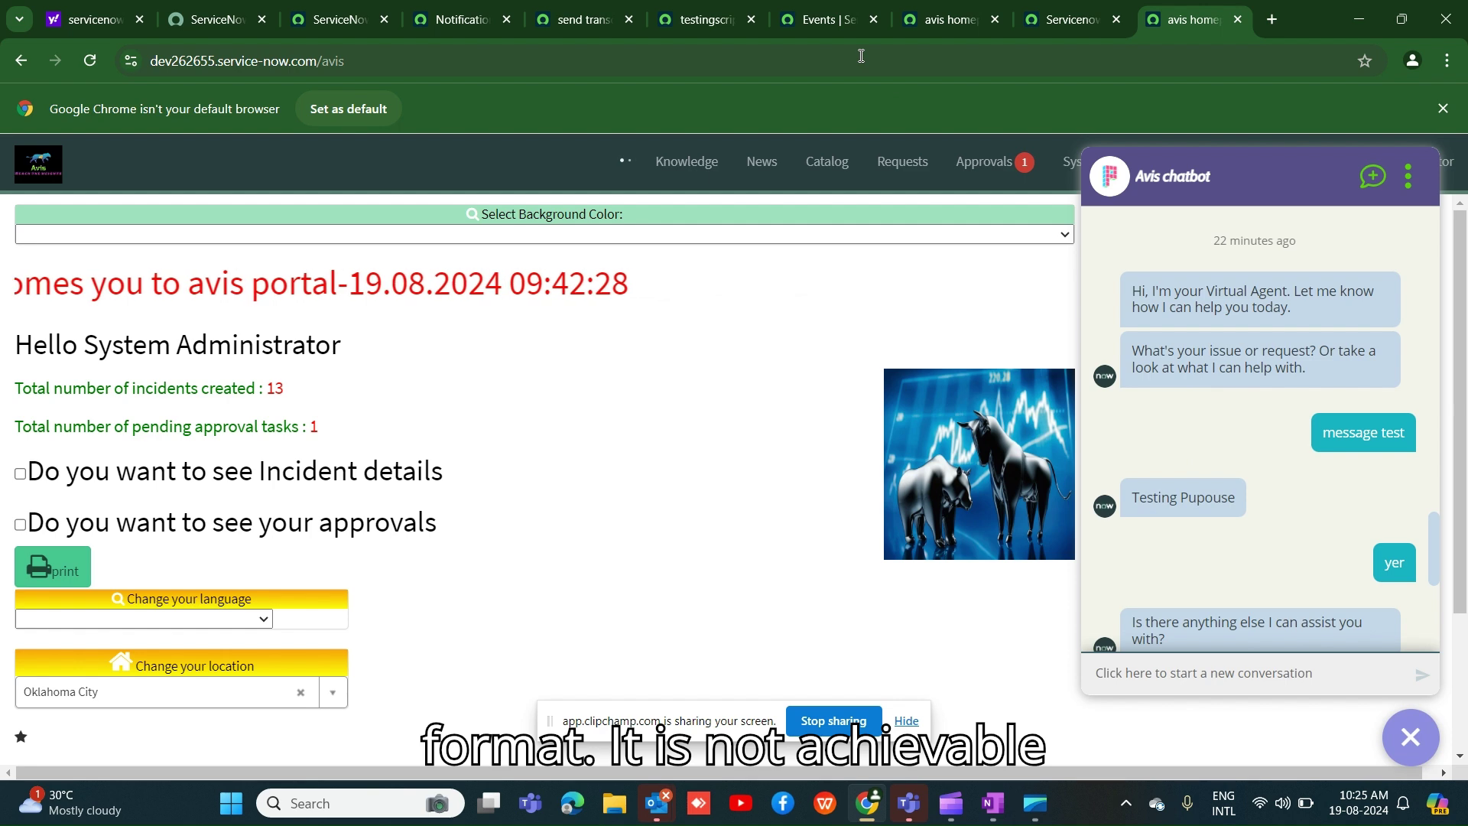
left_click(585, 19)
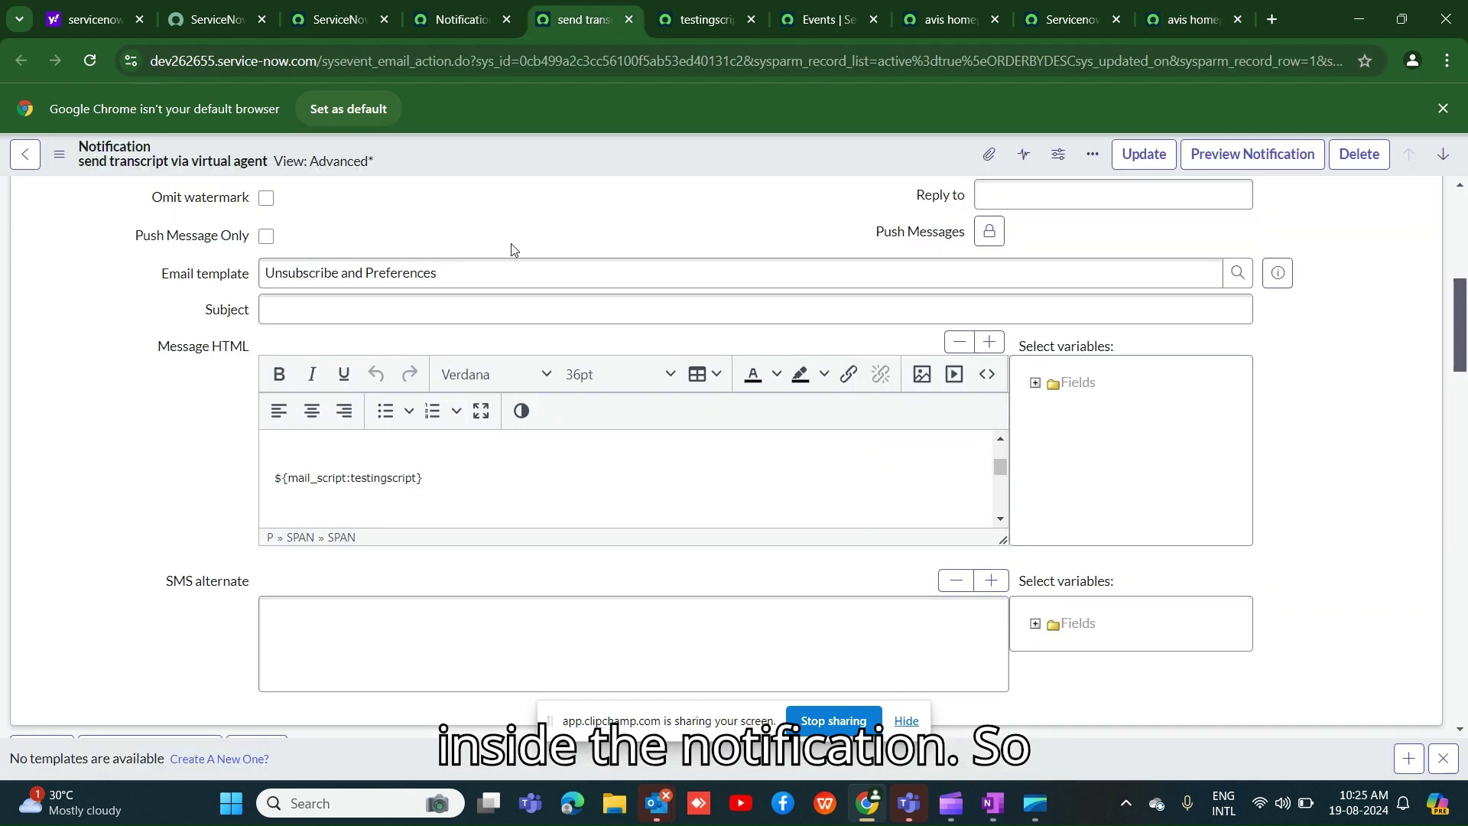
Step: Return to the testingscript email script and check its Newlines to HTML option
scroll(642, 258, "up", 2)
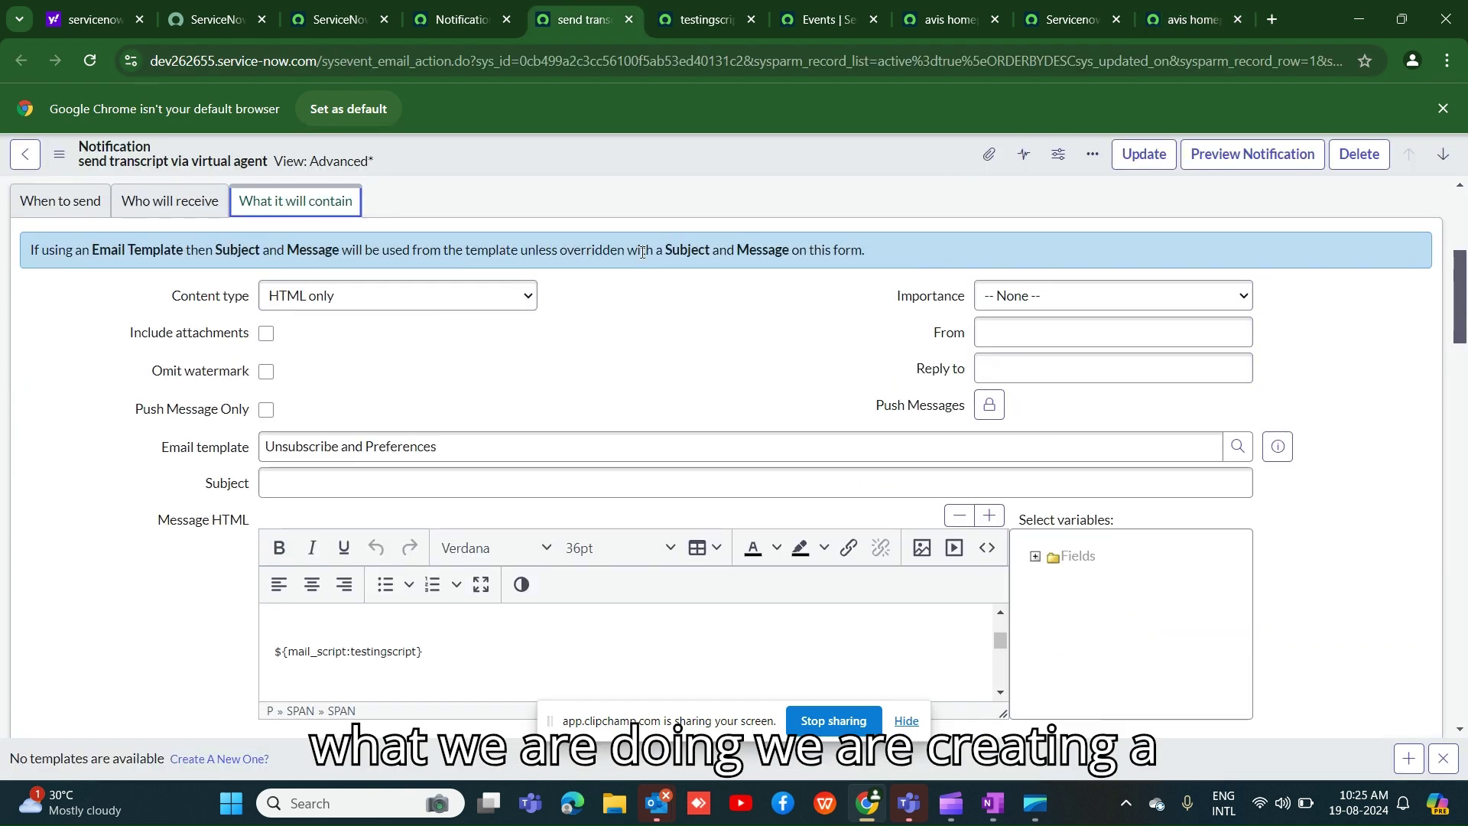
left_click(701, 19)
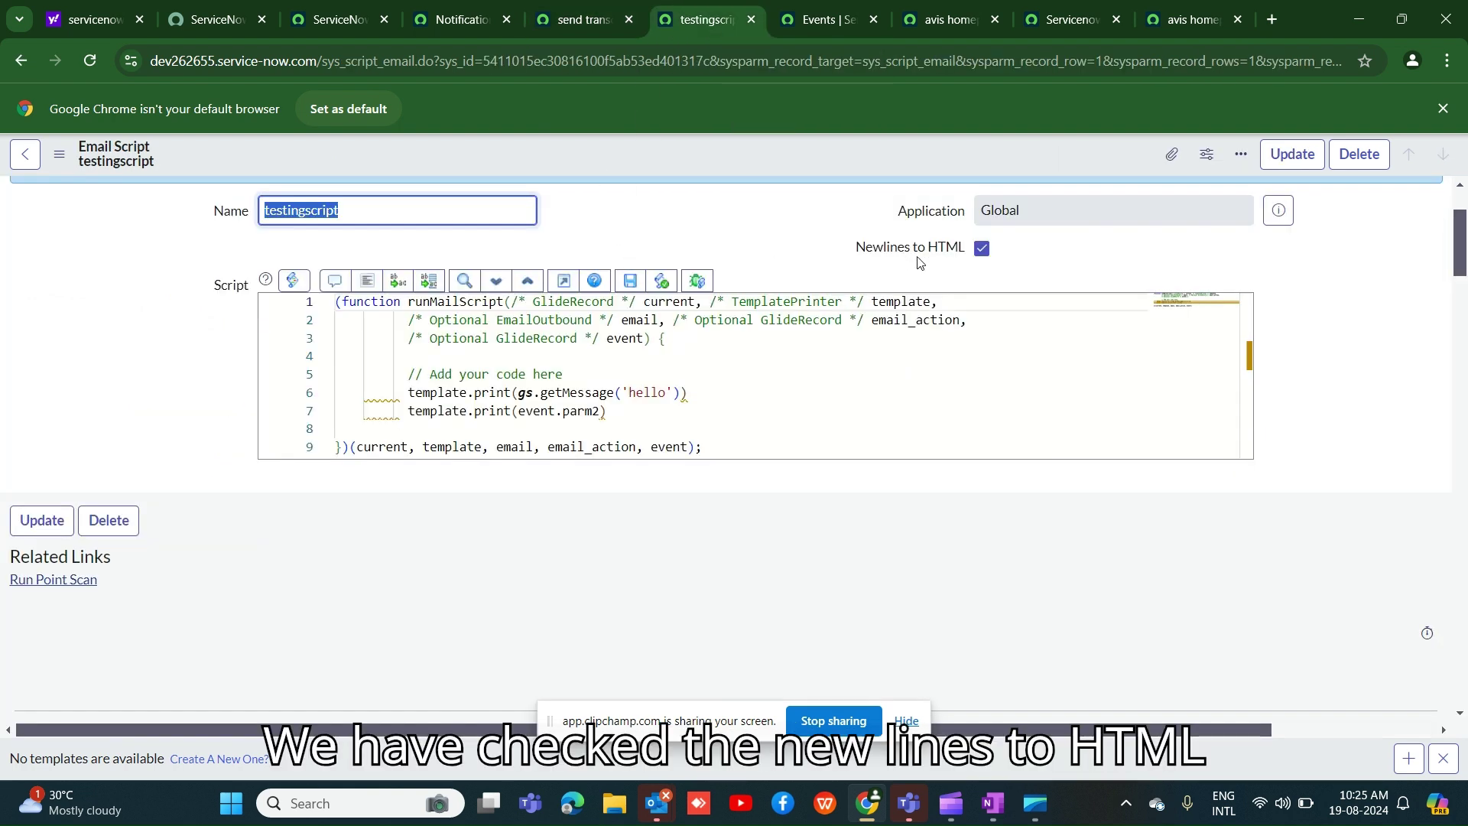
mouse_move(959, 252)
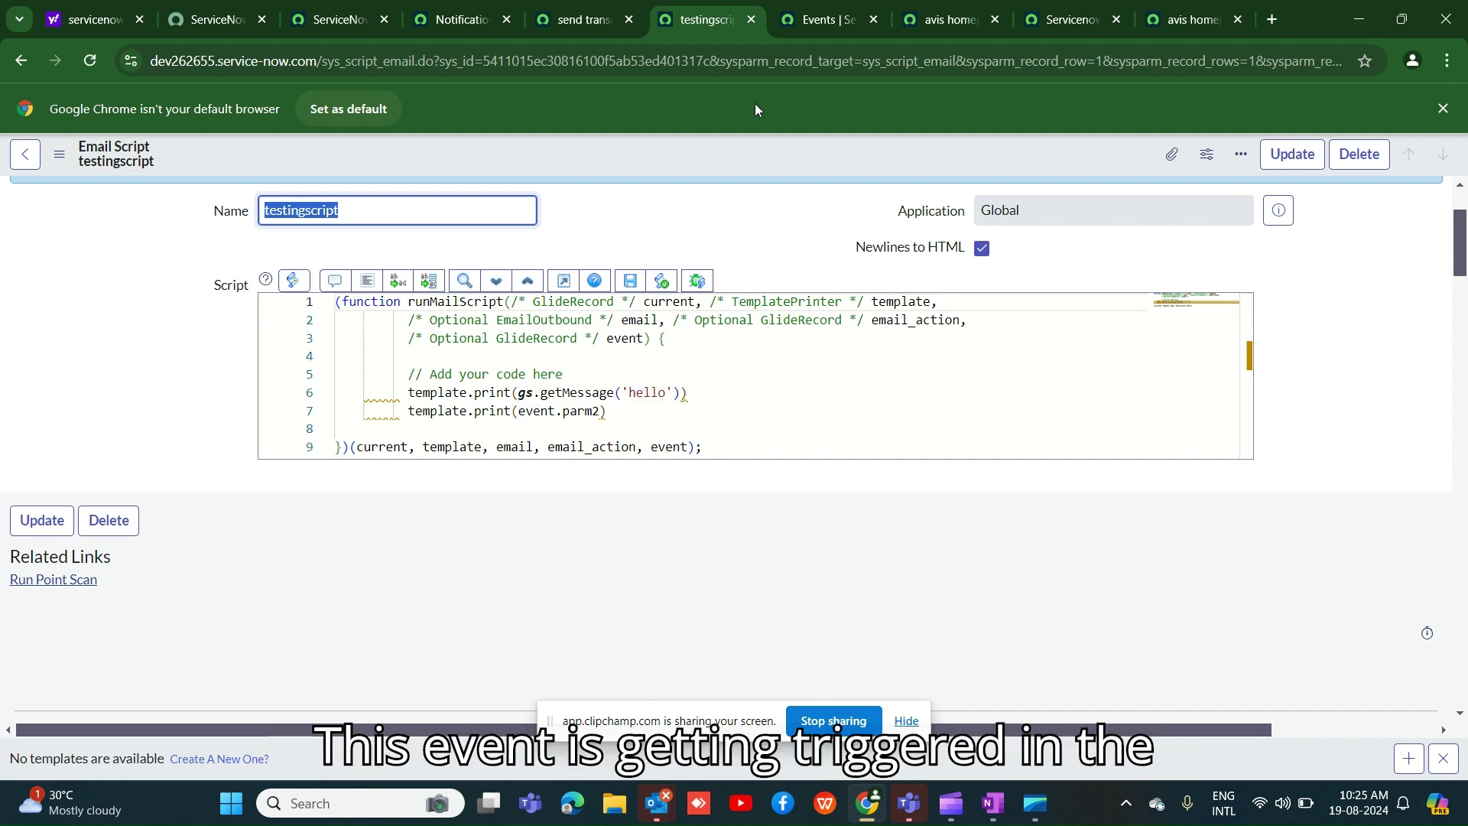
Step: In the 'anything else customize' topic flow, inspect the 'transcript mail' question node
left_click(1060, 21)
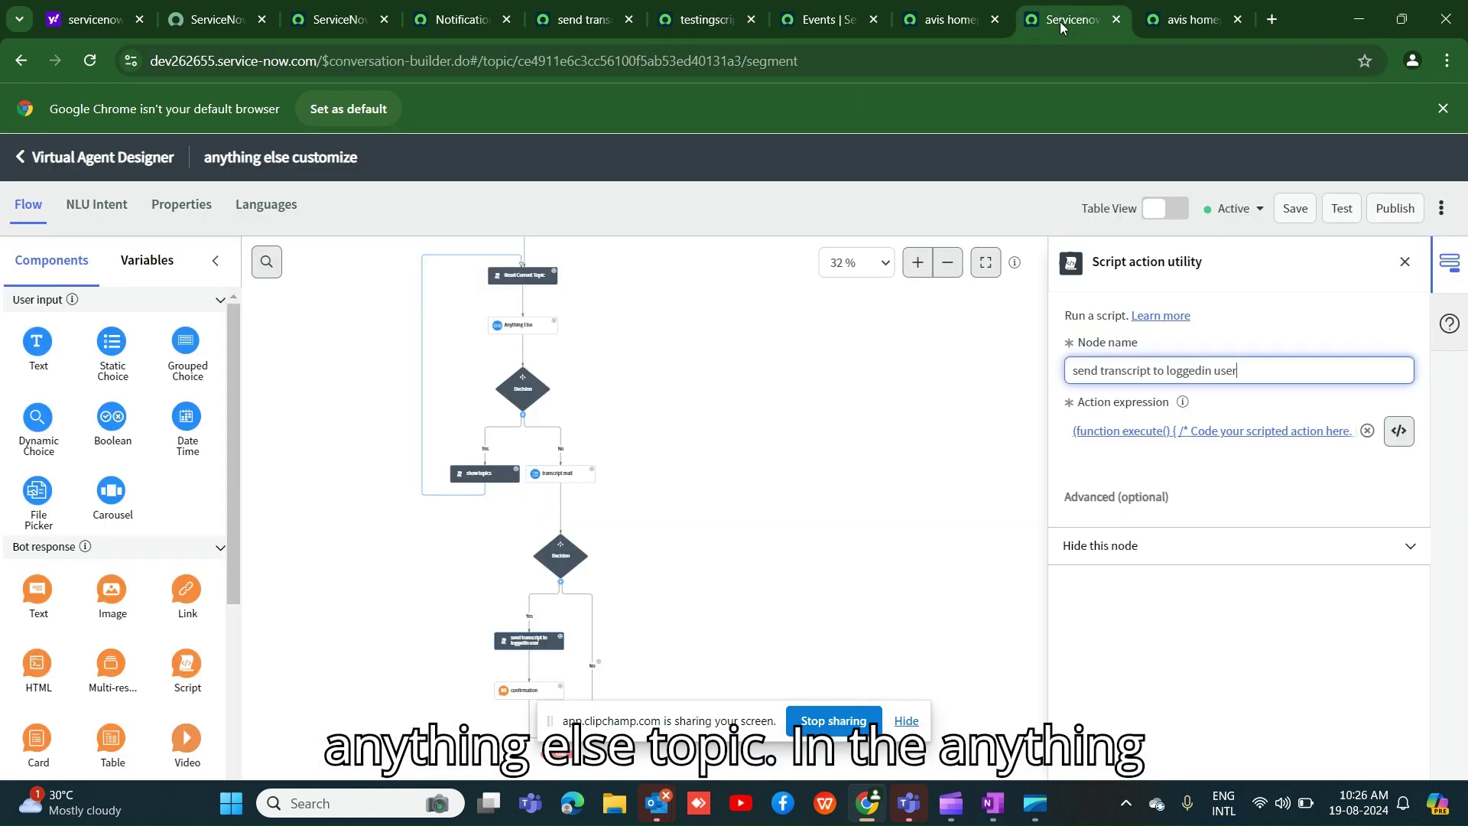
scroll(721, 395, "down", 3)
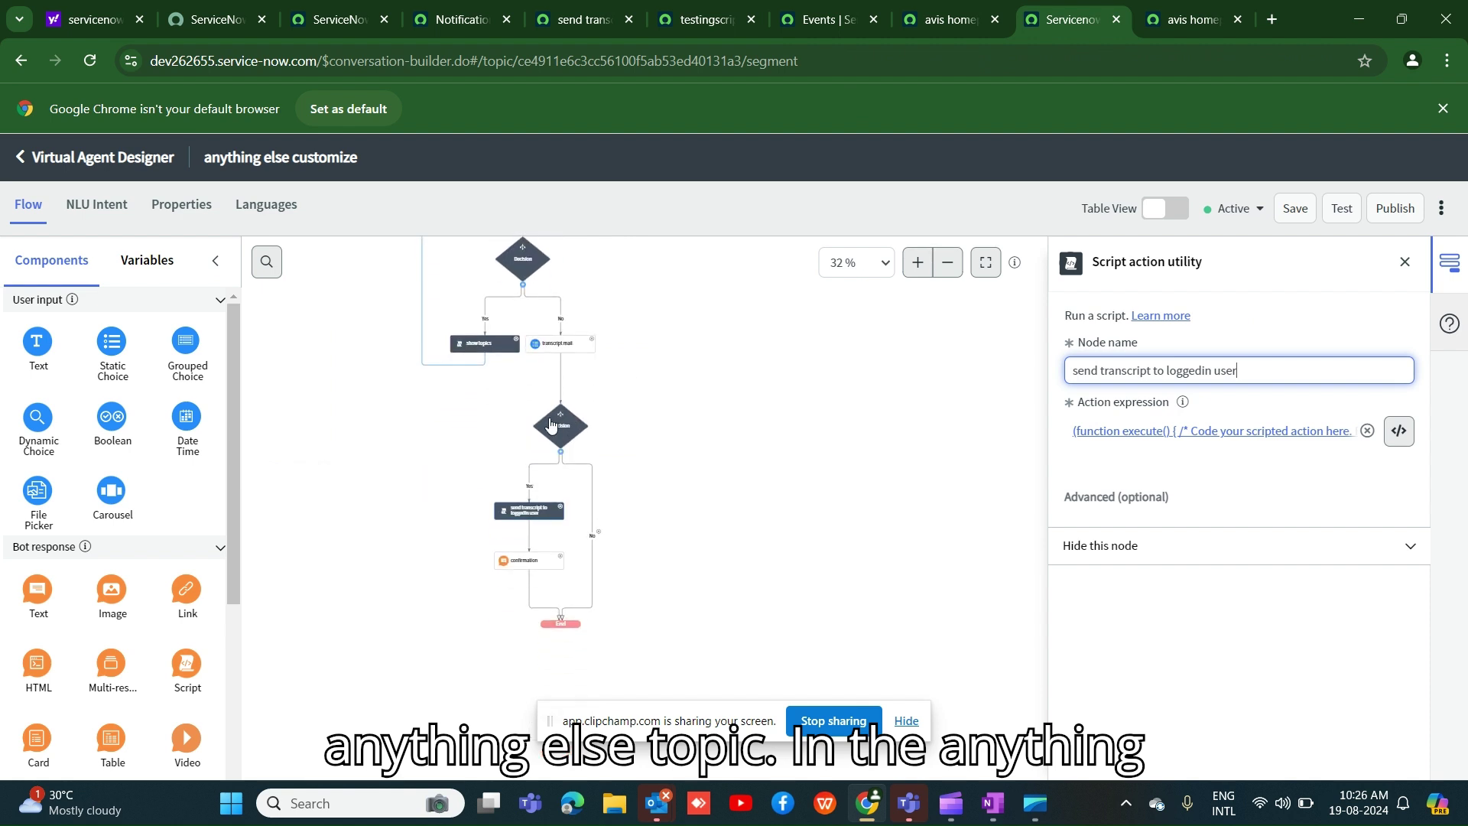
scroll(556, 413, "up", 3)
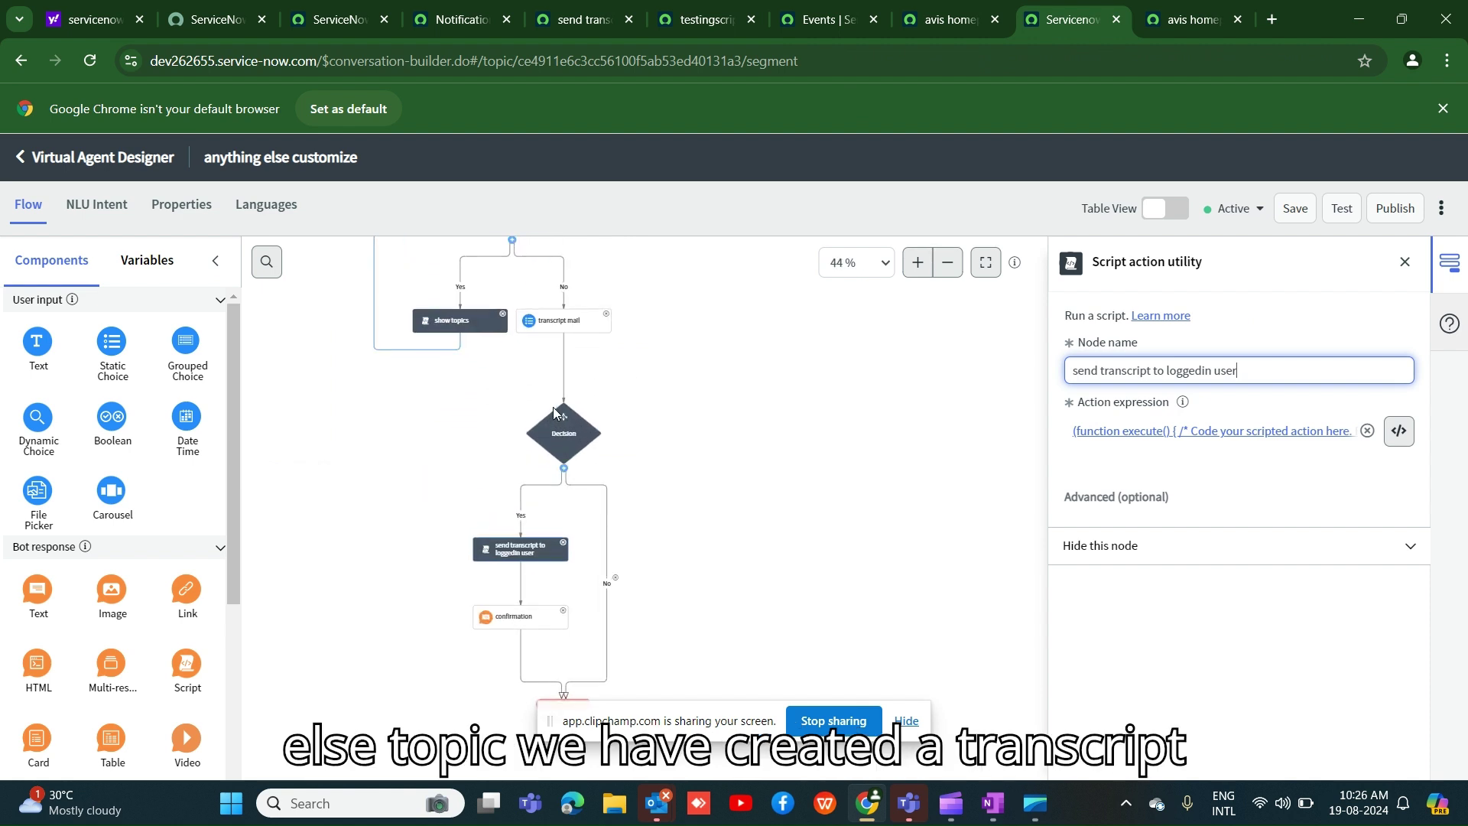
left_click(560, 375)
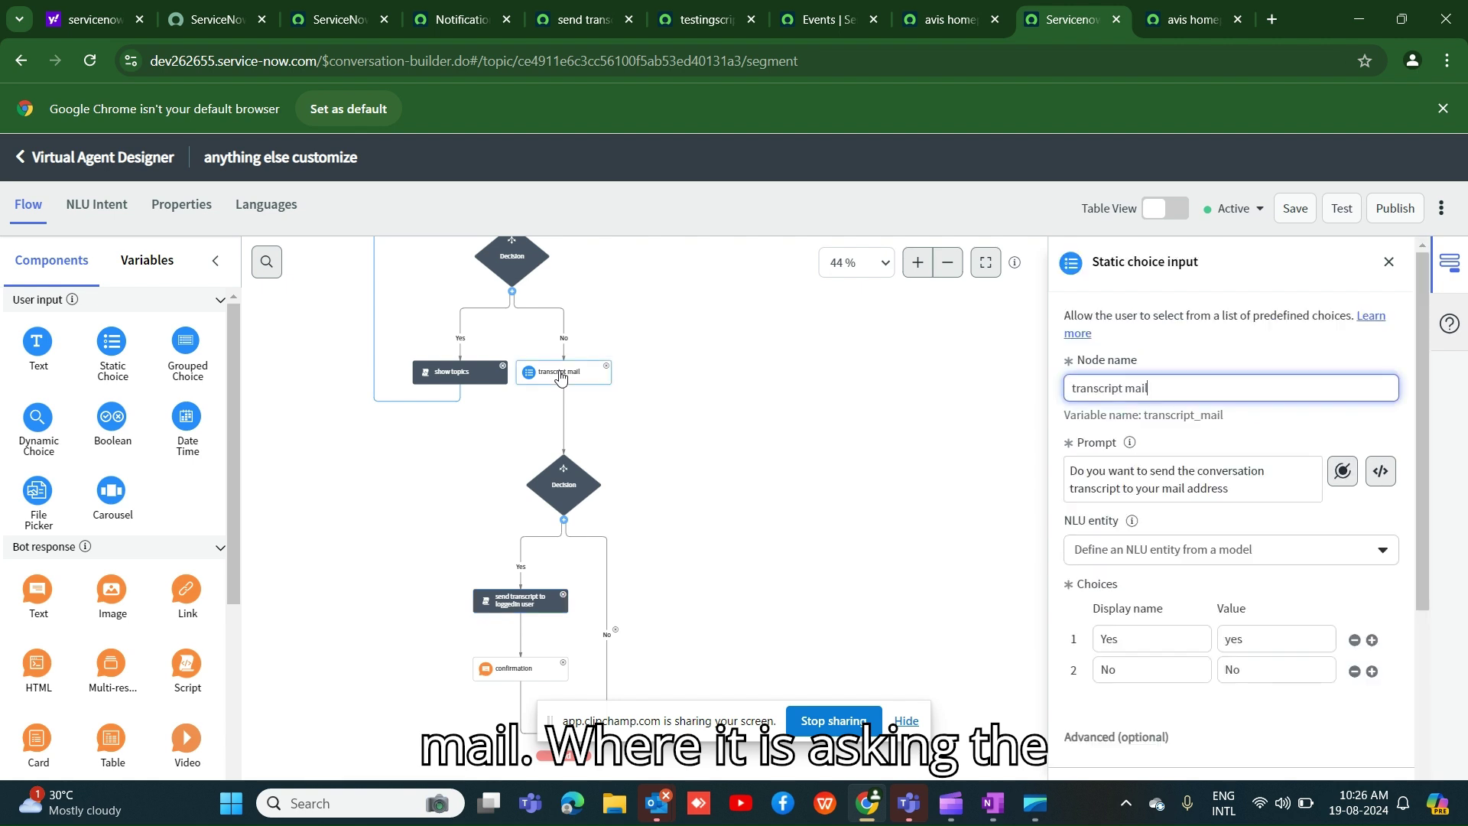
Step: Inspect the 'send transcript to loggedin user' script node and open its action expression
scroll(1111, 398, "down", 1)
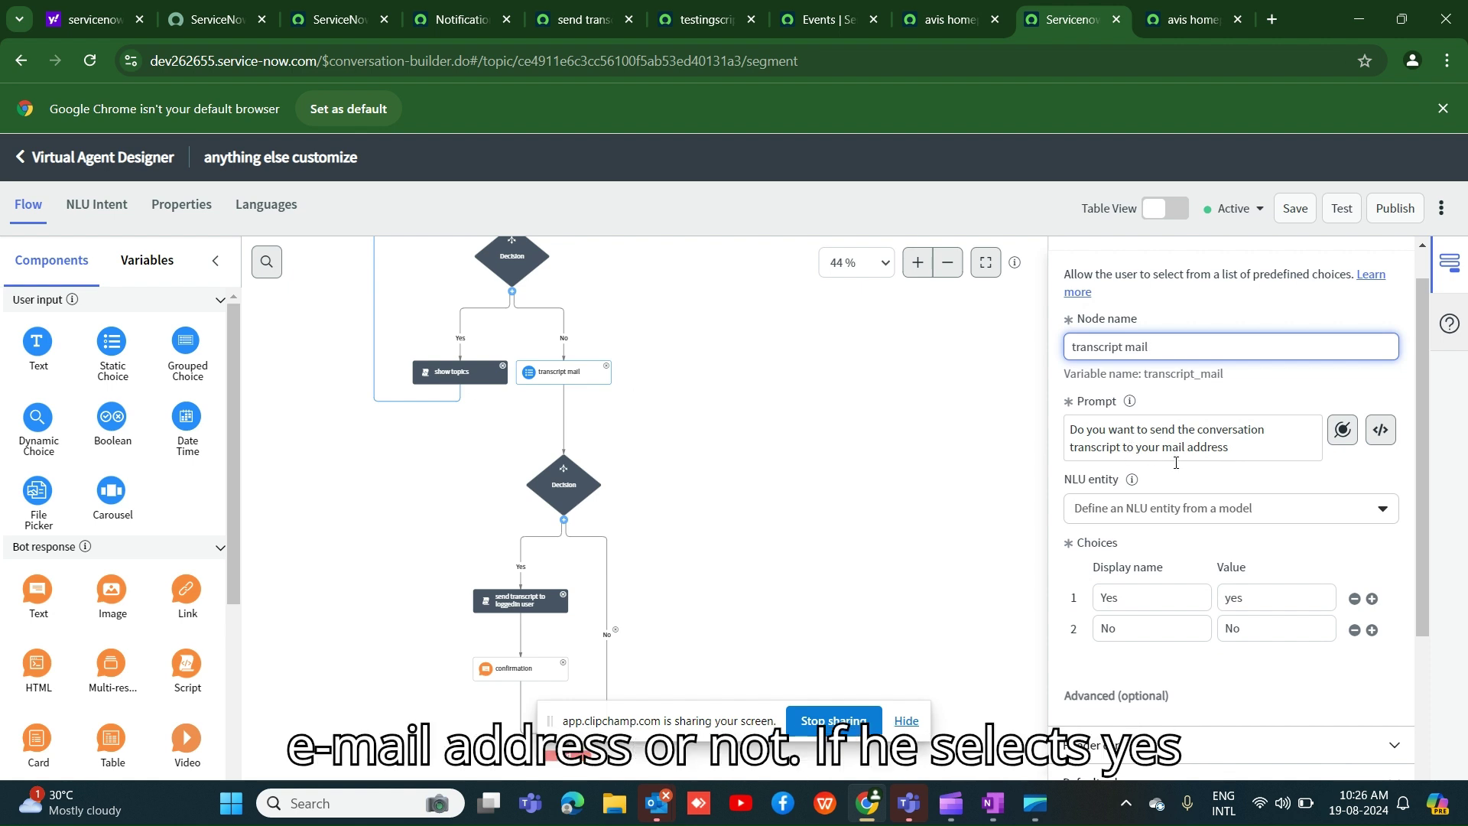
scroll(562, 375, "down", 1)
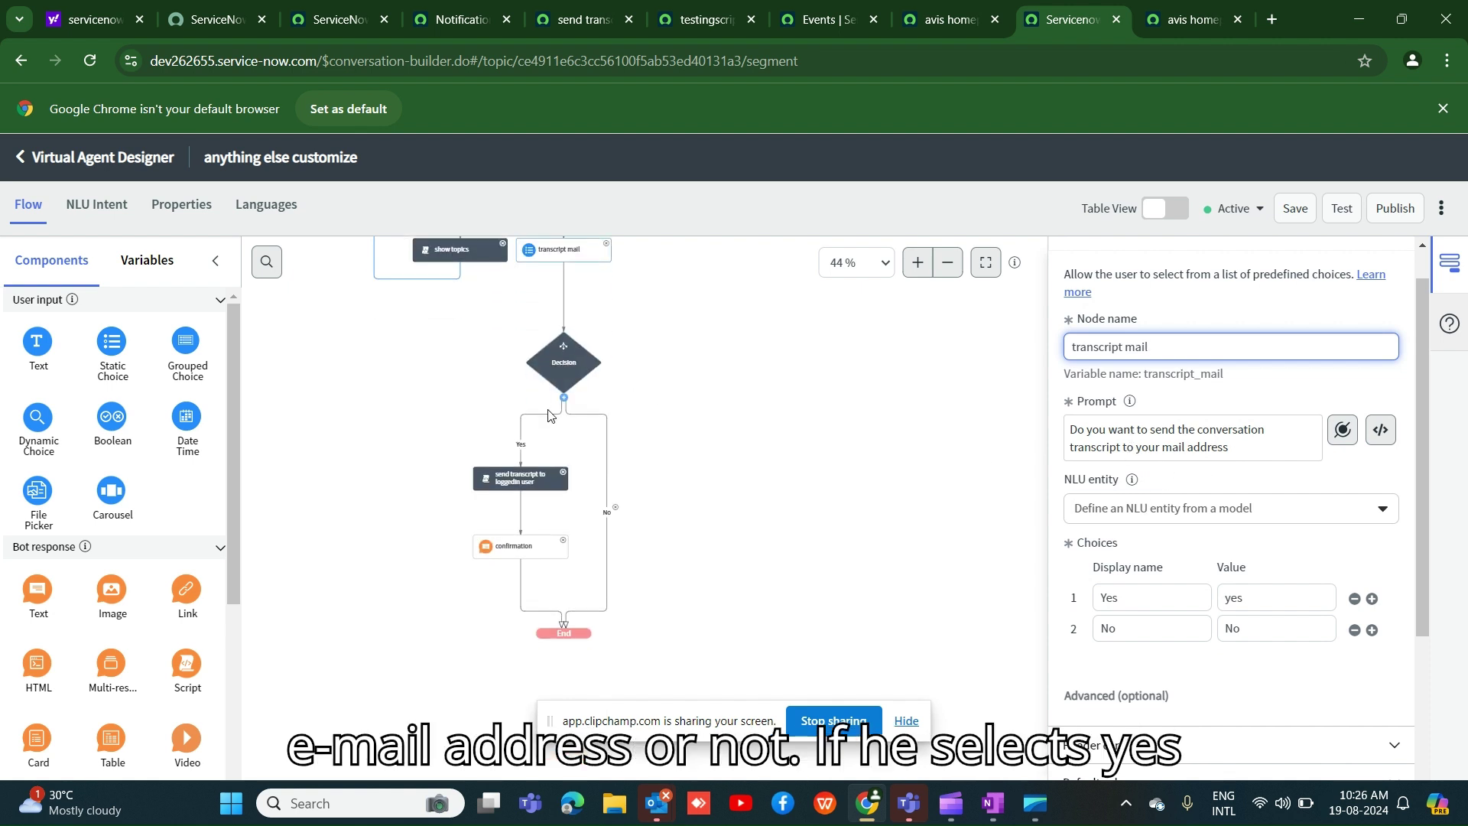
left_click(530, 490)
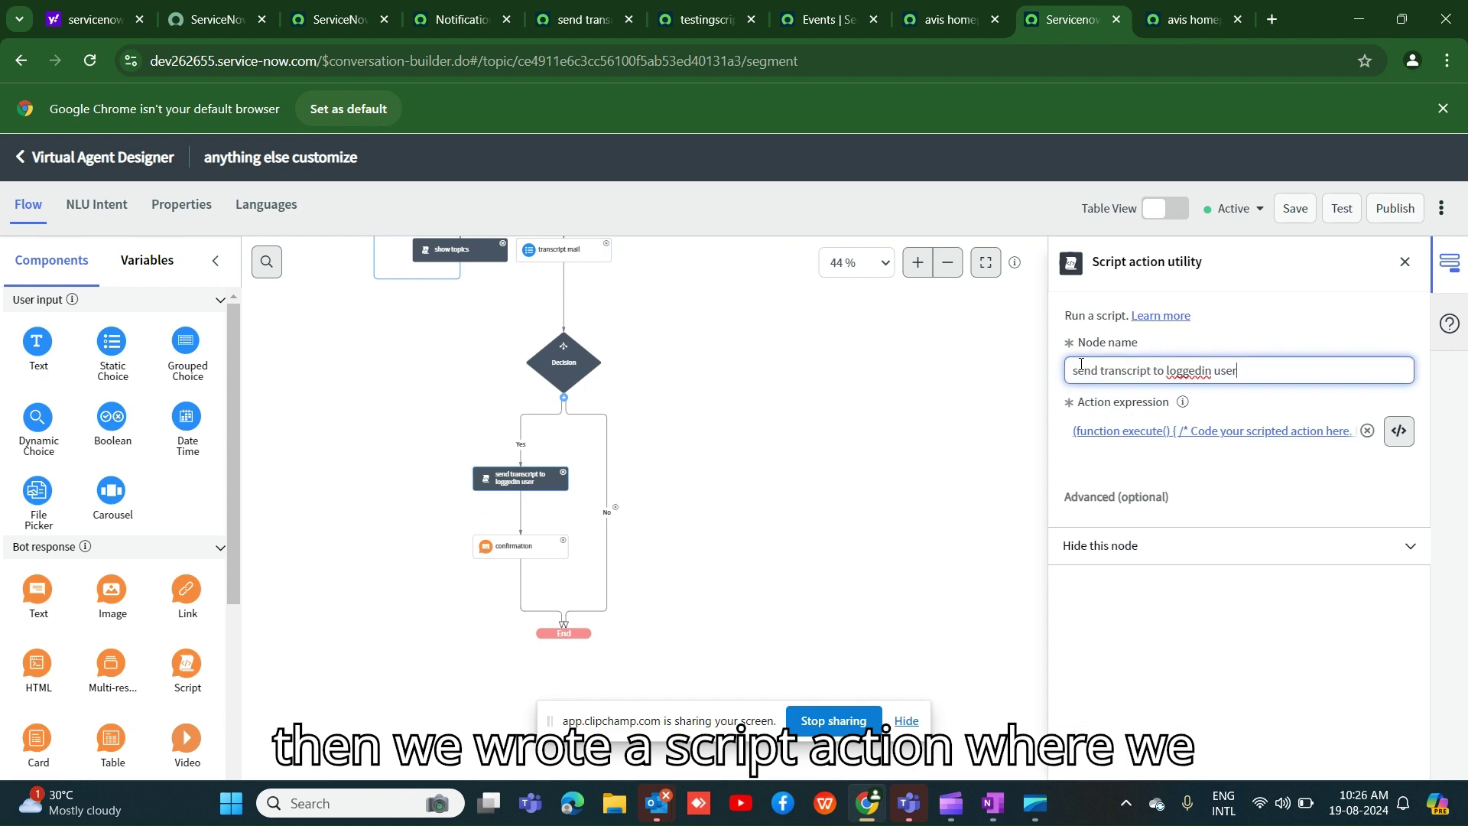
left_click(1145, 433)
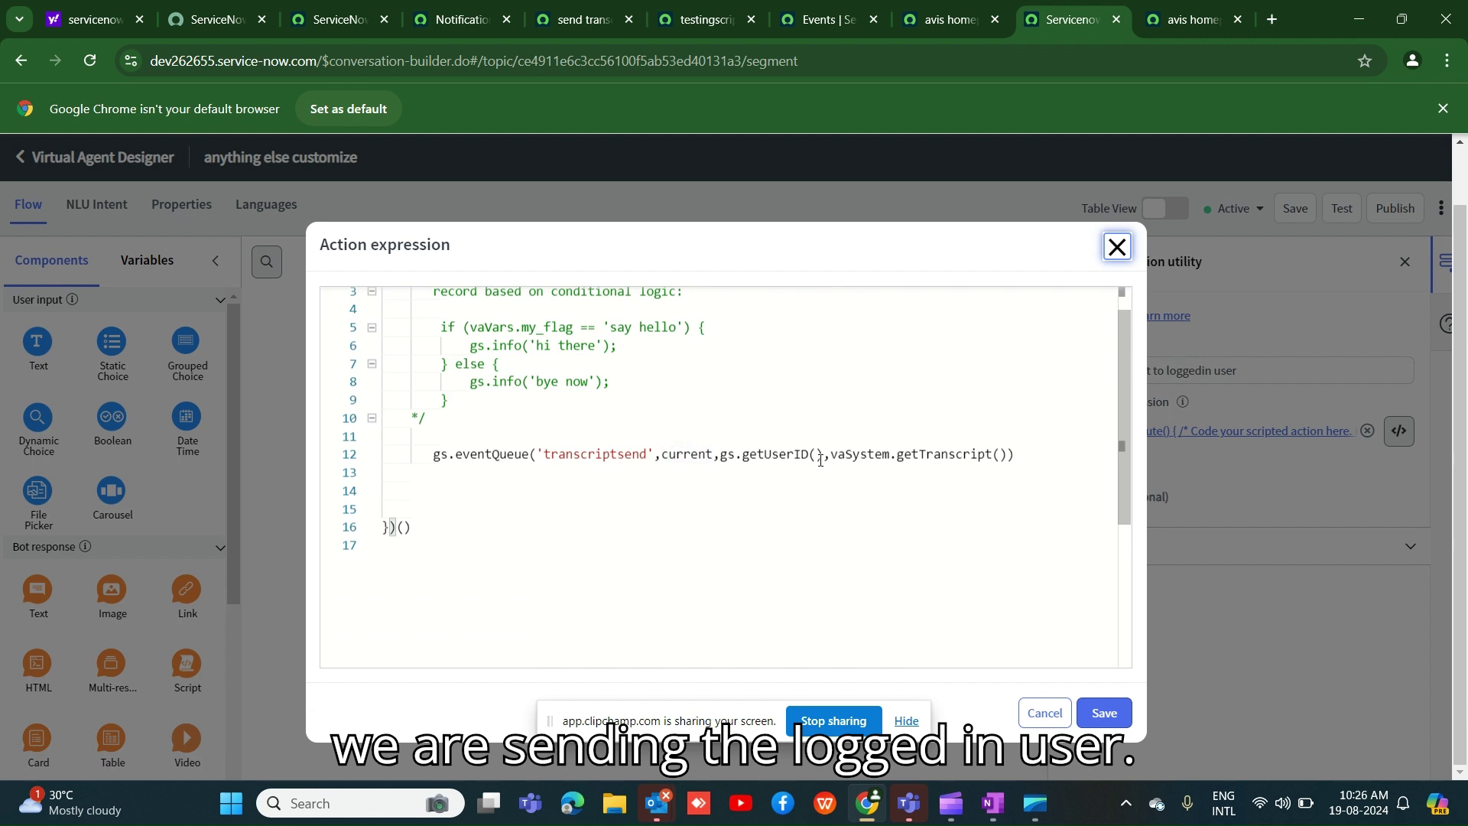
Step: Highlight the getUserID() and vaSystem.getTranscript() arguments of transcriptsend, then open the Events list
left_click_drag(822, 459, 742, 459)
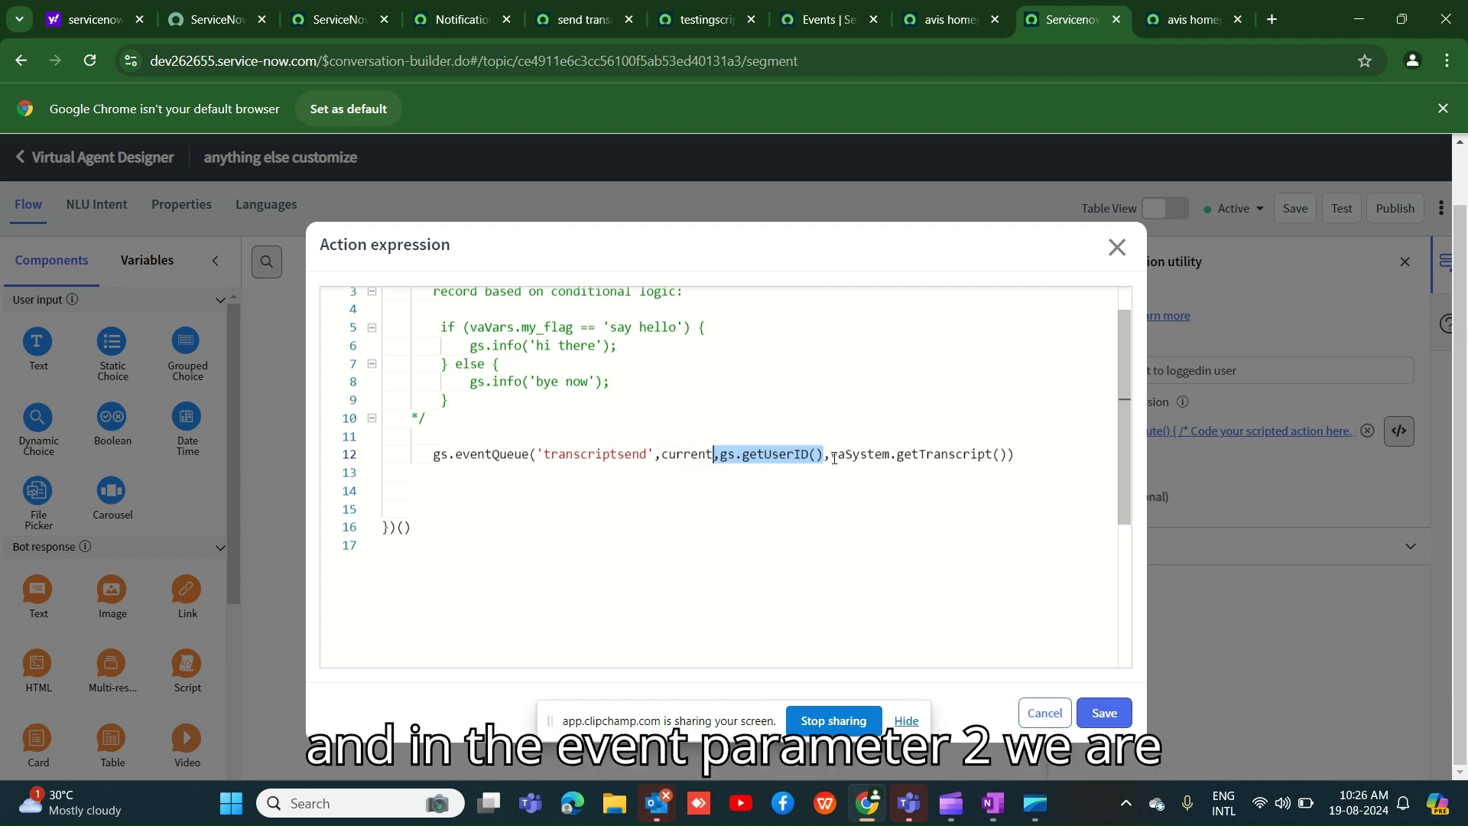
left_click_drag(834, 457, 983, 451)
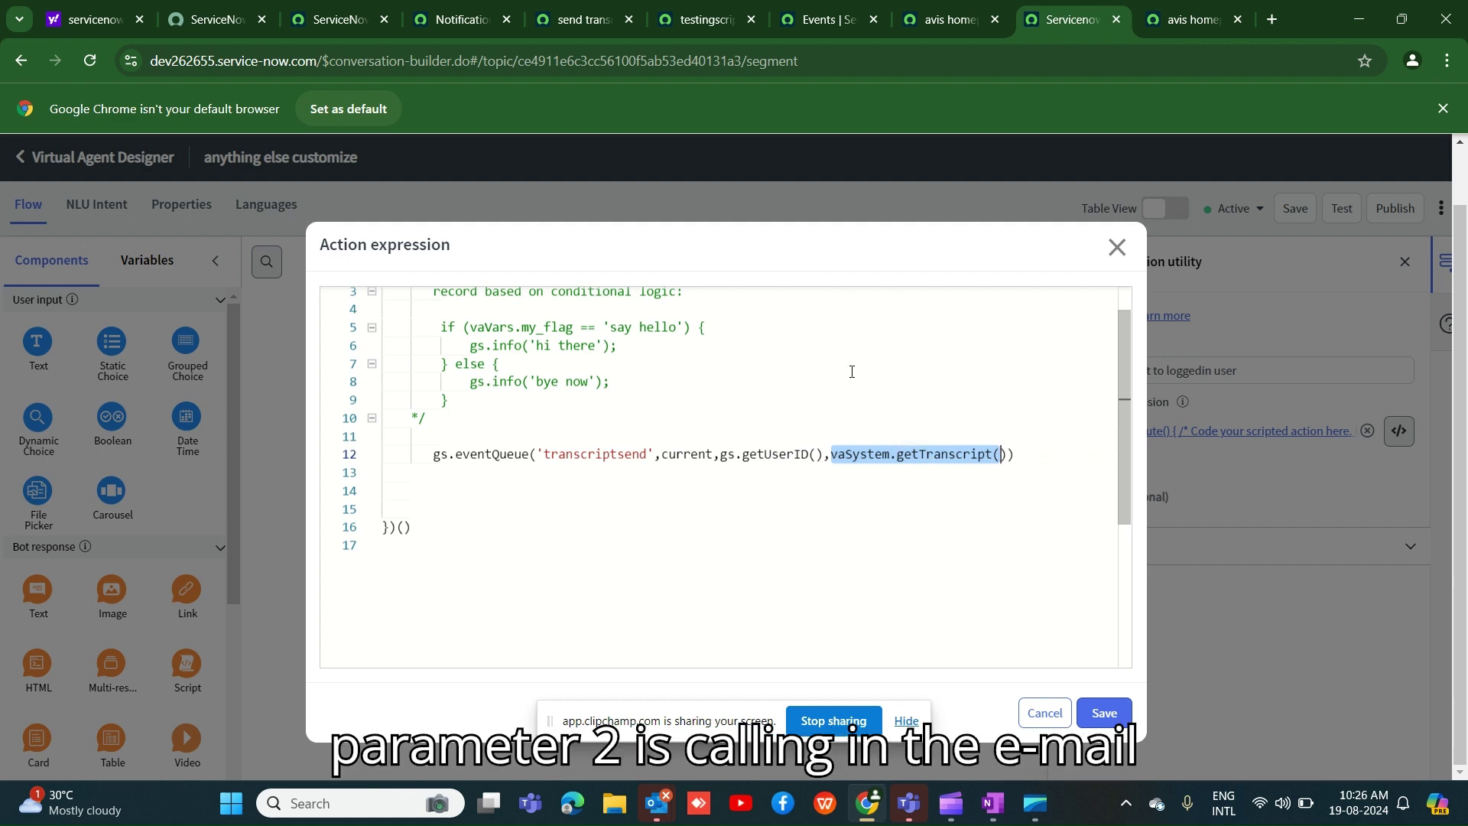
left_click(845, 17)
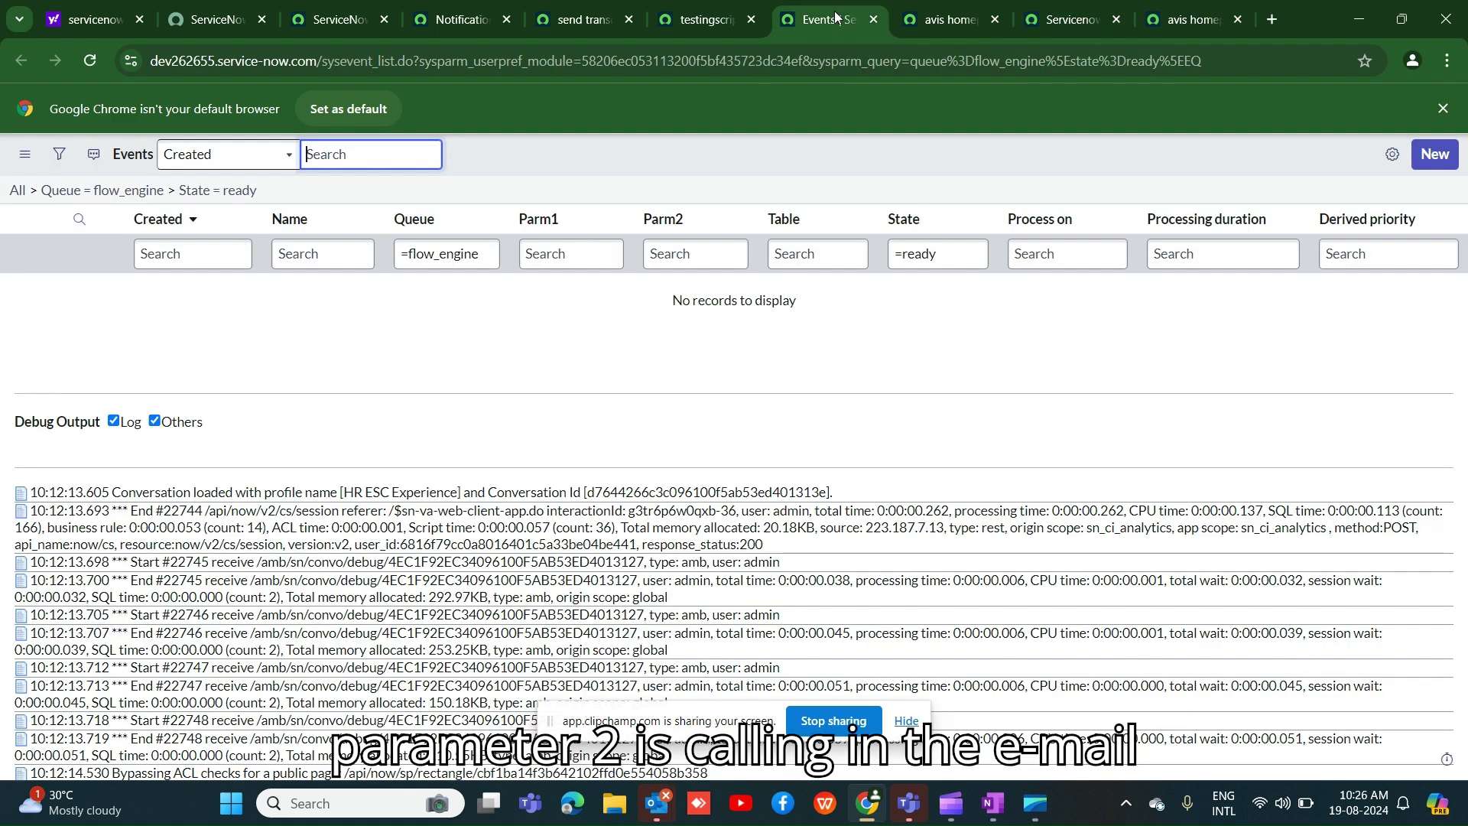
Step: Review the transcript notification's recipients and email content, then show the Avis chat's closing messages
left_click(721, 21)
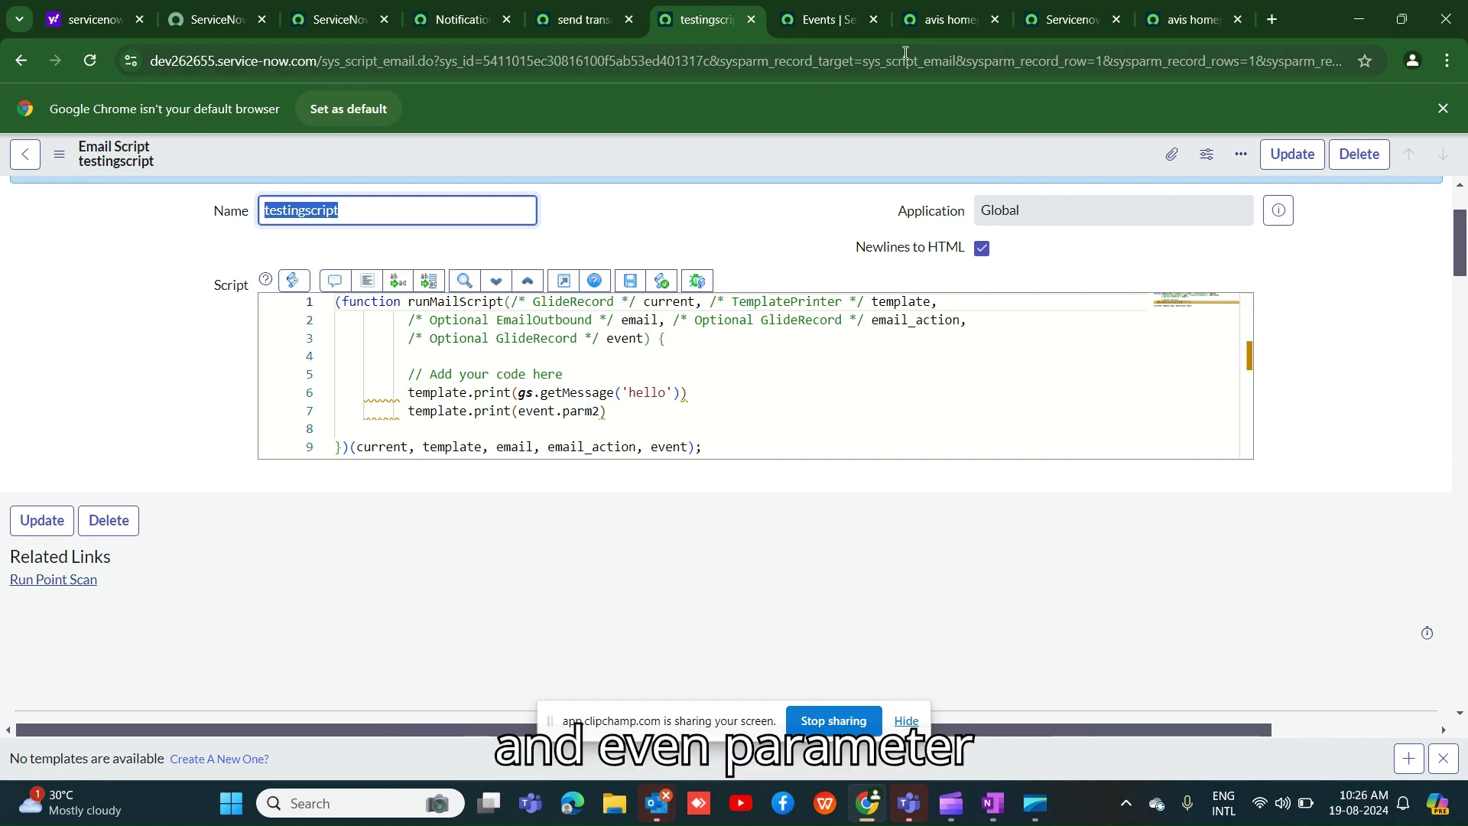
left_click(586, 24)
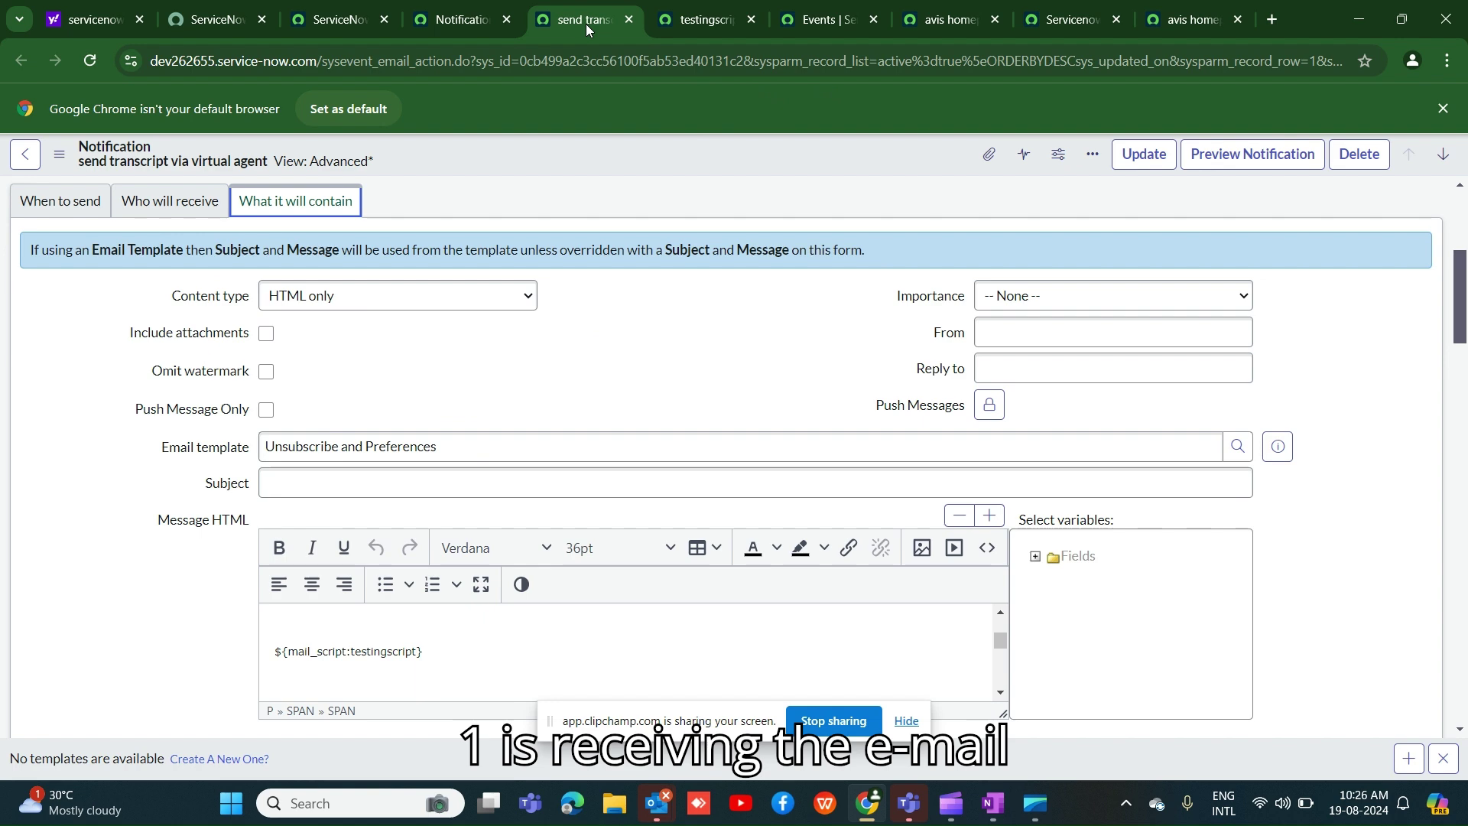
left_click(178, 205)
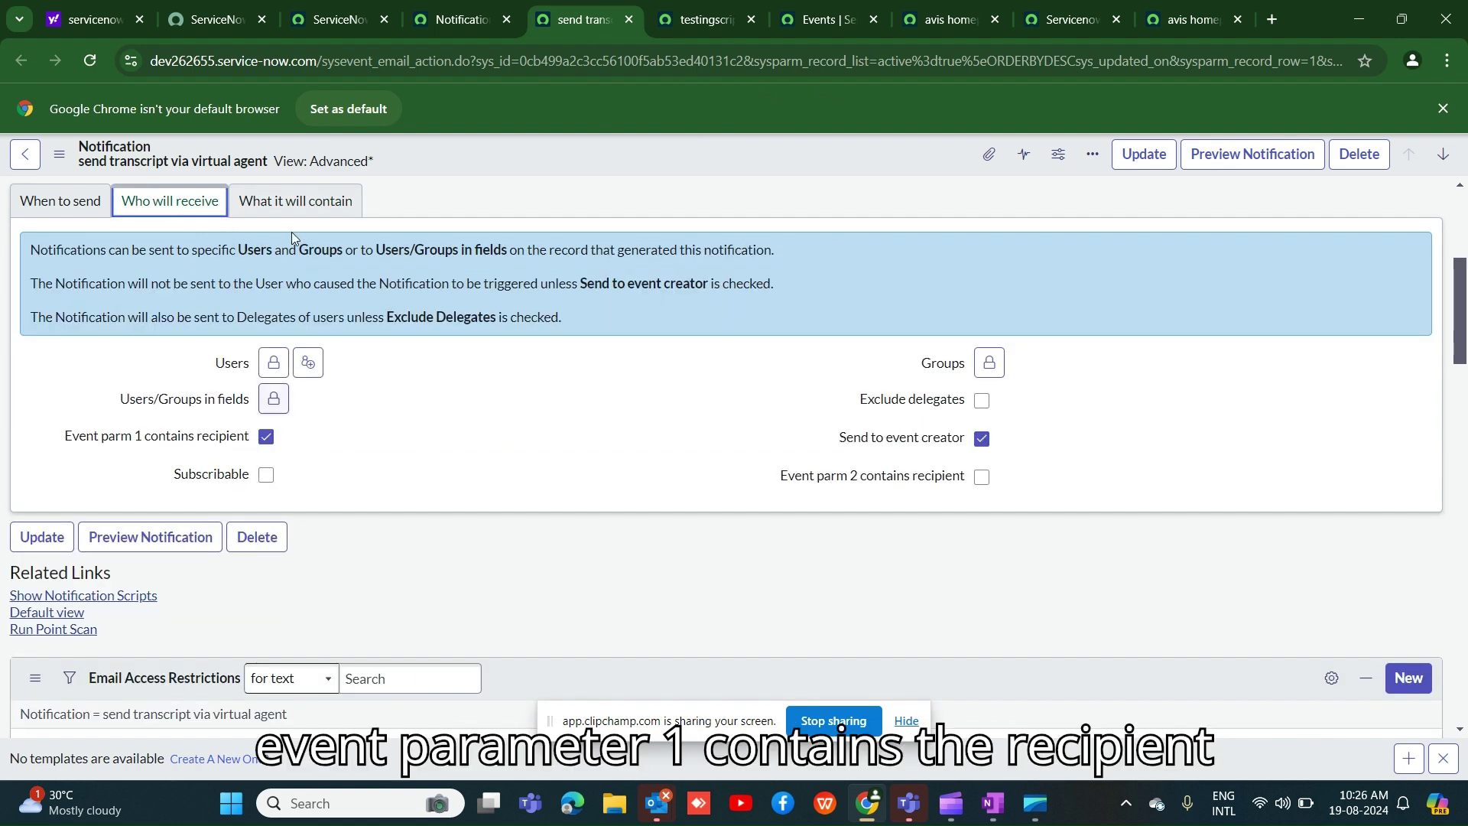
left_click(337, 201)
scroll(411, 472, "down", 2)
scroll(411, 472, "down", 3)
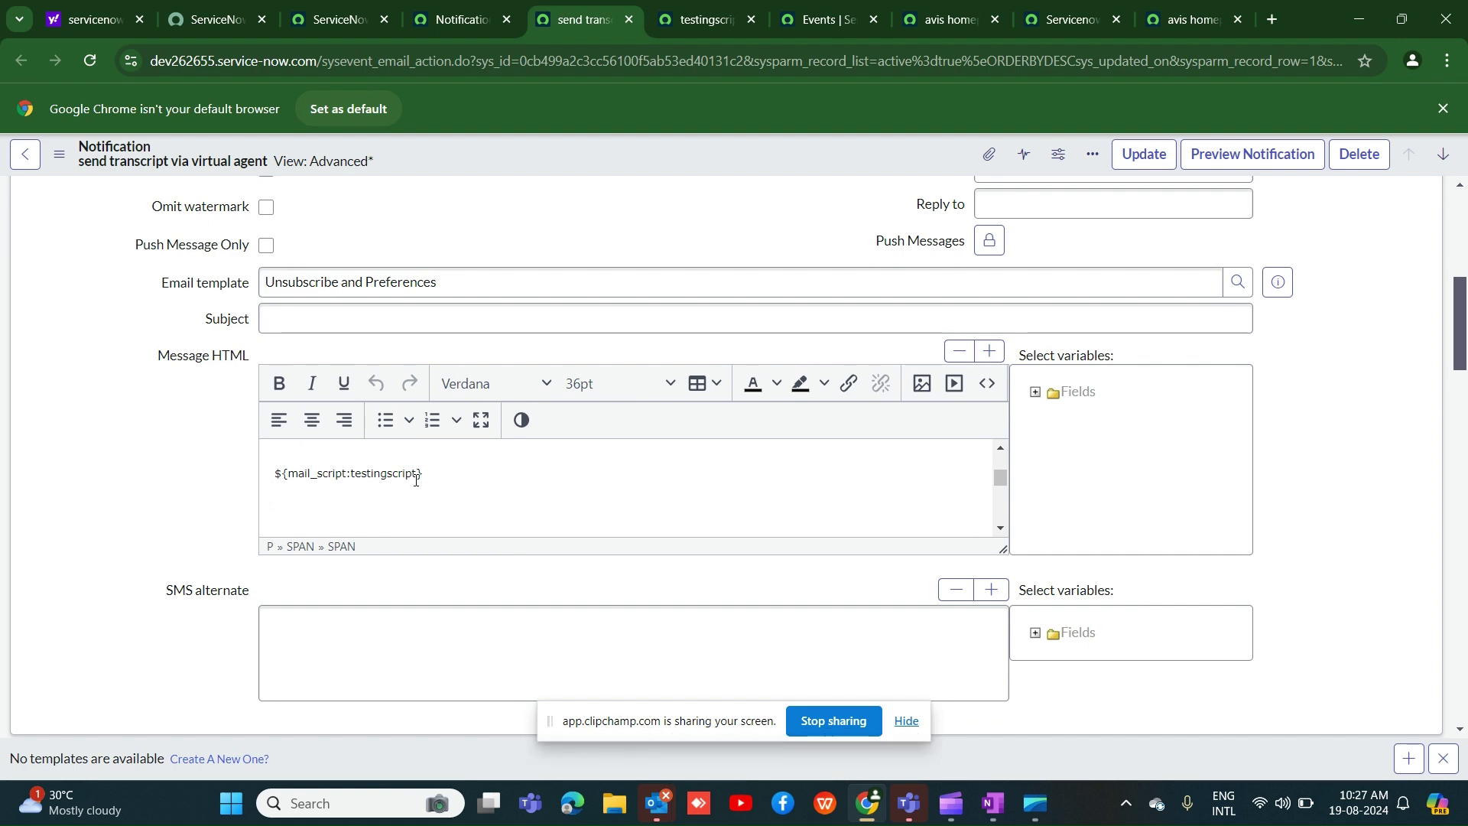
left_click(1183, 25)
scroll(1211, 502, "down", 5)
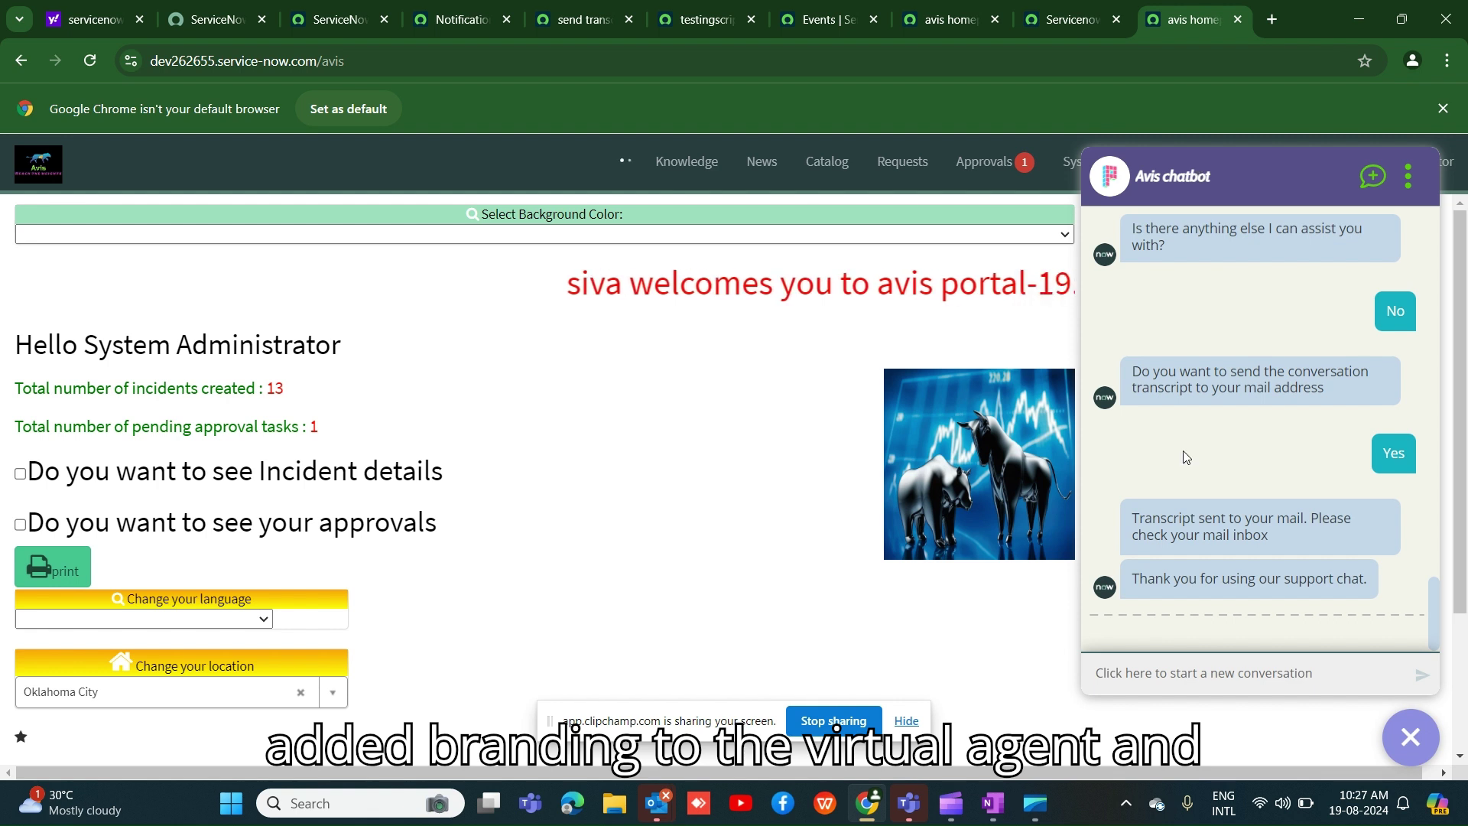
Step: Start a new Avis chatbot conversation, then bring up the active Email Notifications list
left_click(1185, 670)
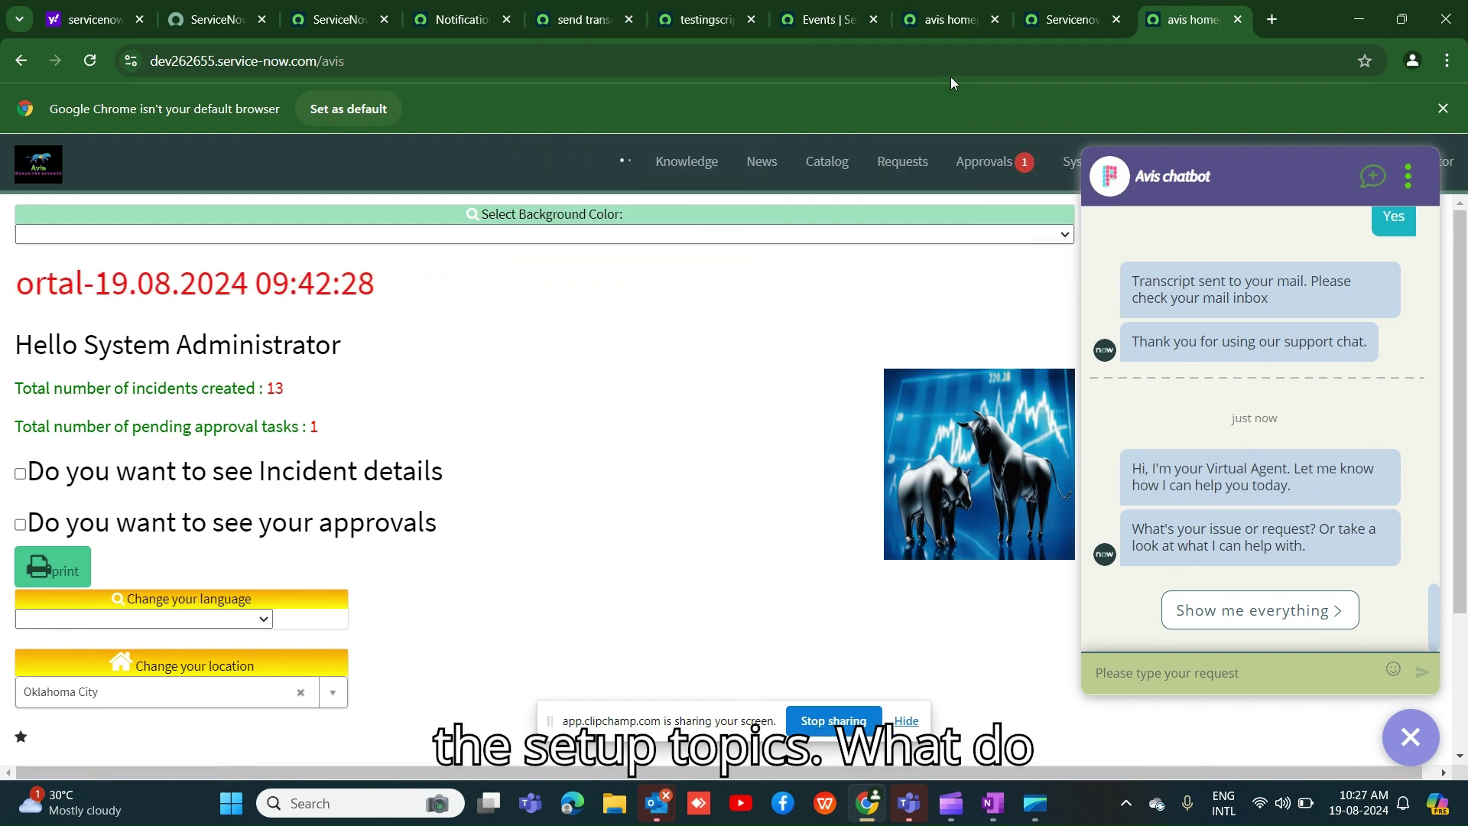
left_click(562, 21)
left_click(448, 20)
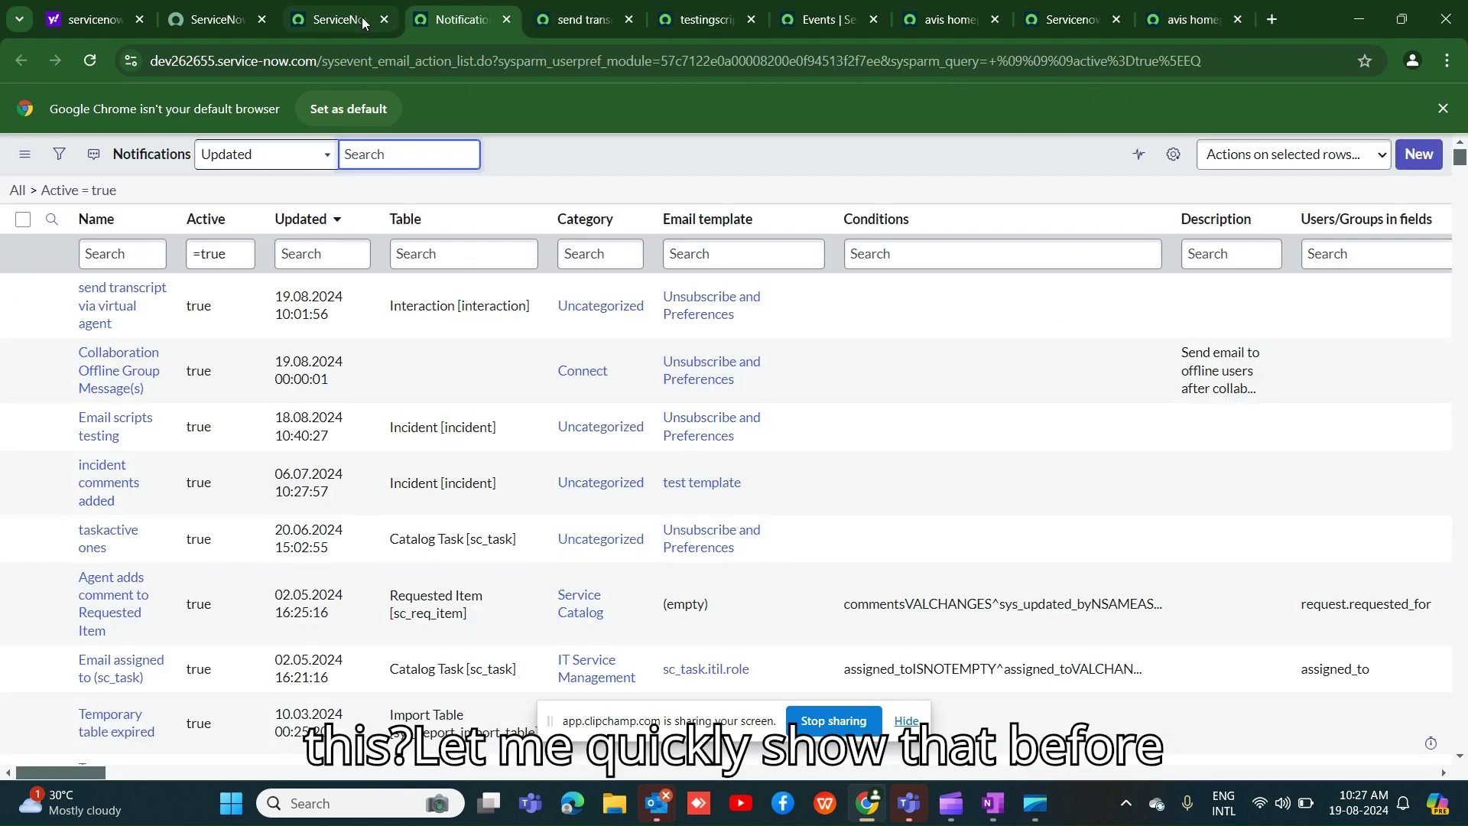
Step: Filter the application navigator for 'conversation in' and open Conversational Interfaces settings
left_click(329, 21)
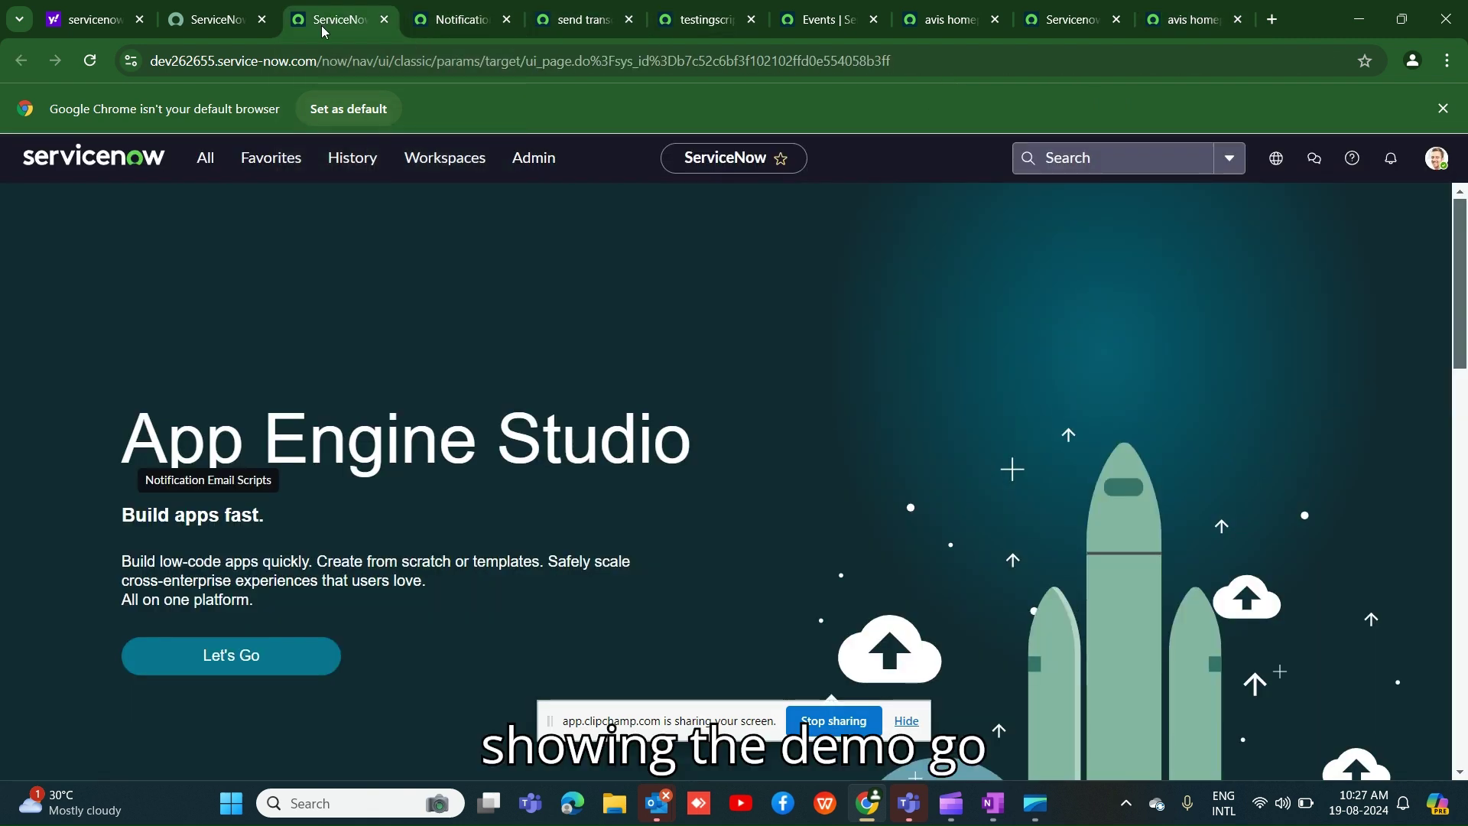
left_click(222, 160)
key("BackSpace")
key("BackSpace")
key("BackSpace")
key("BackSpace")
key("BackSpace")
key("BackSpace")
key("BackSpace")
key("BackSpace")
key("BackSpace")
key("BackSpace")
key("BackSpace")
key("BackSpace")
key("BackSpace")
key("BackSpace")
key("BackSpace")
key("BackSpace")
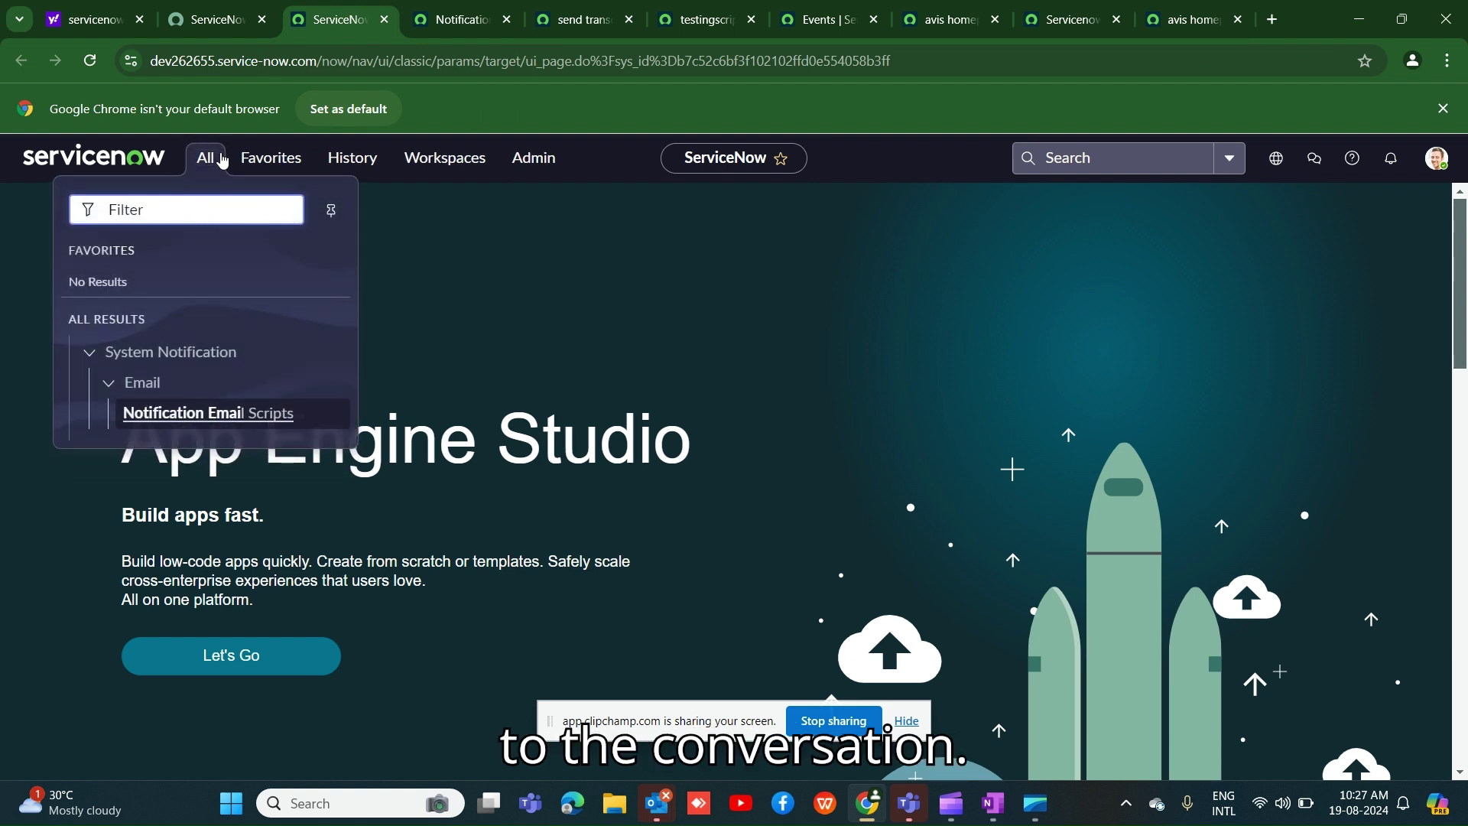
type("conv")
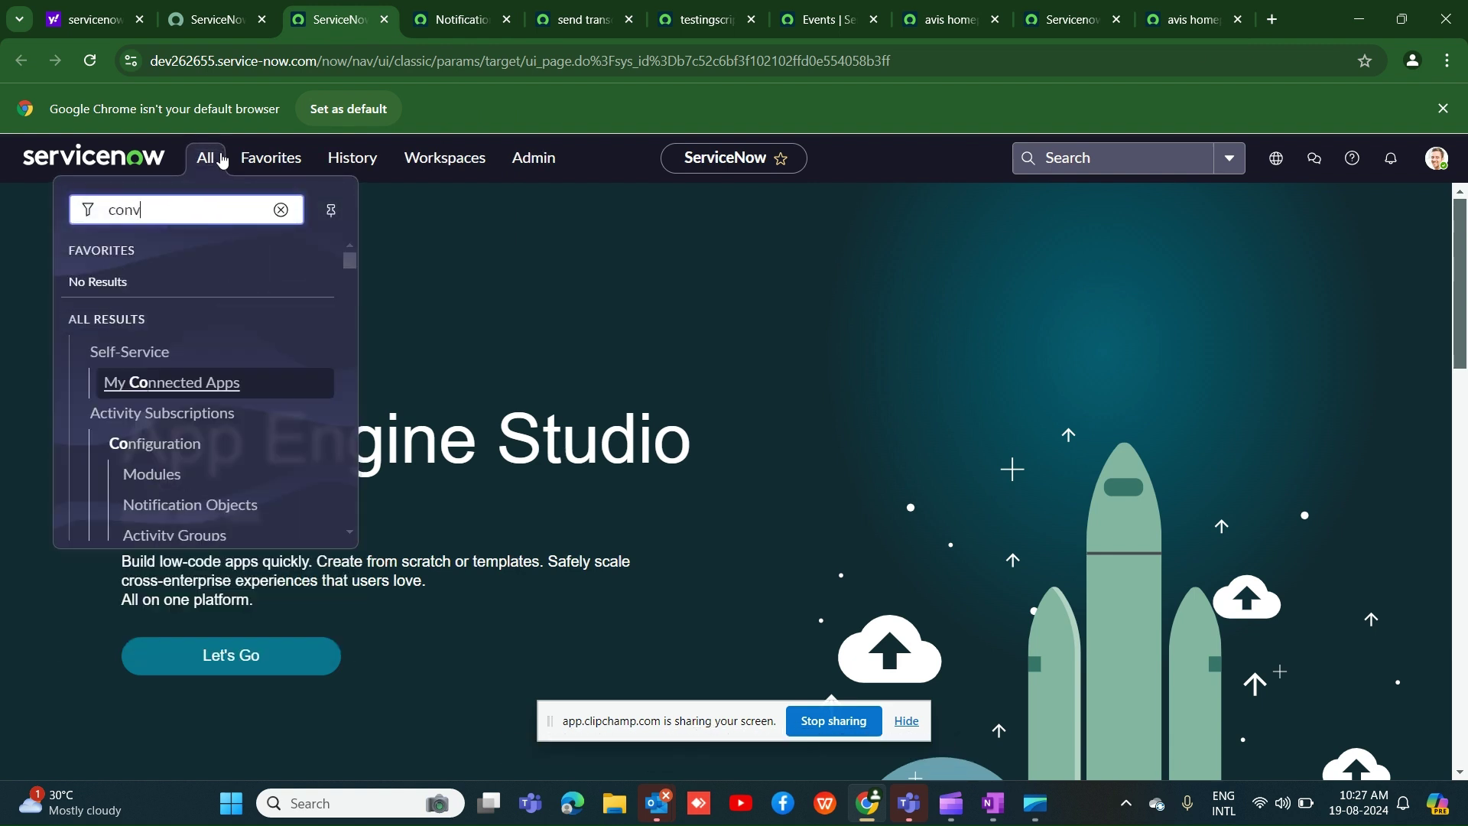
type("ersation")
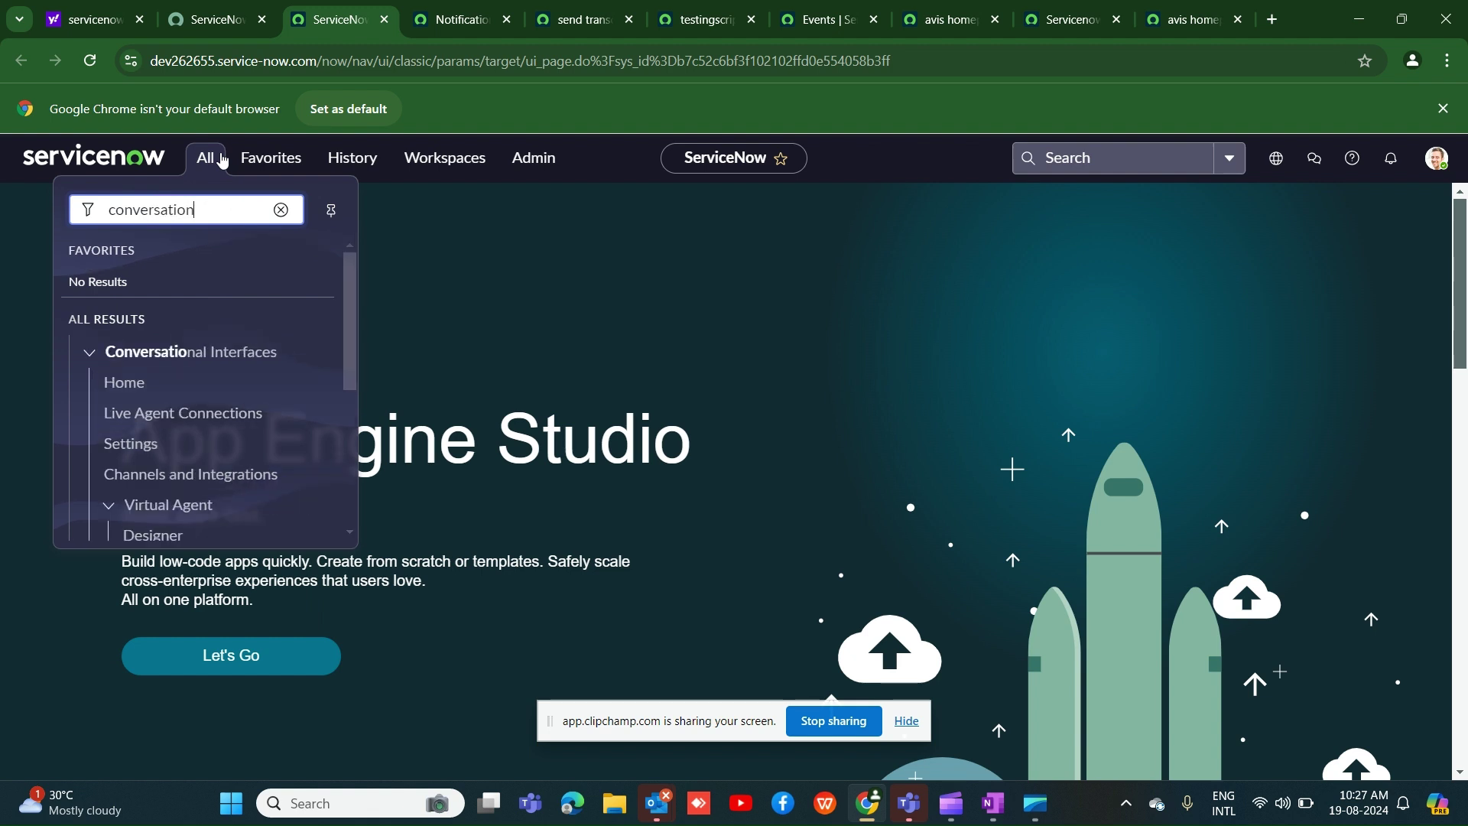
type(" in")
left_click(145, 445)
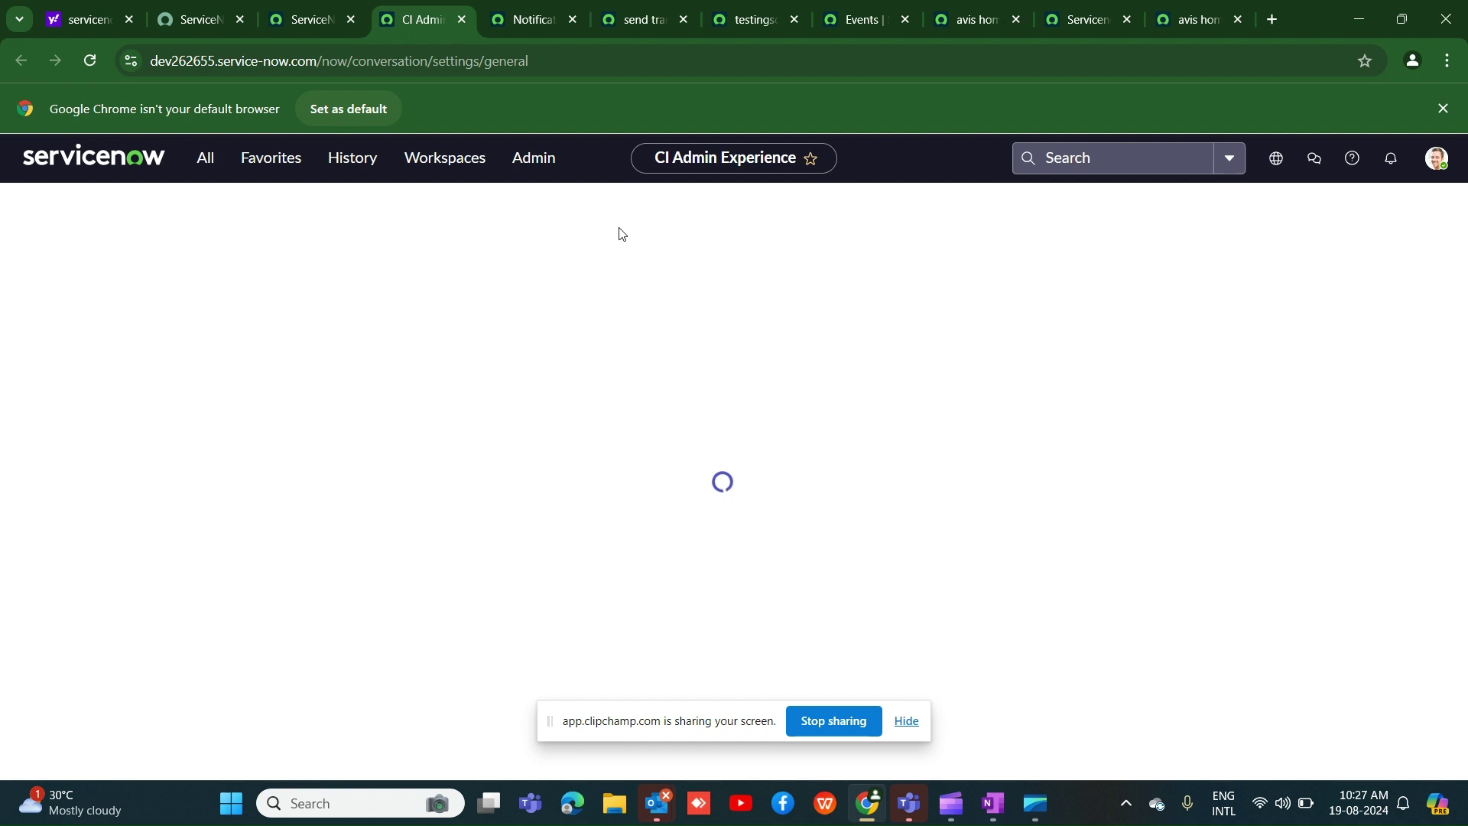
Step: Inspect the HR ESC Experience profile's setup topics, then have the Avis chatbot show every topic
left_click(97, 283)
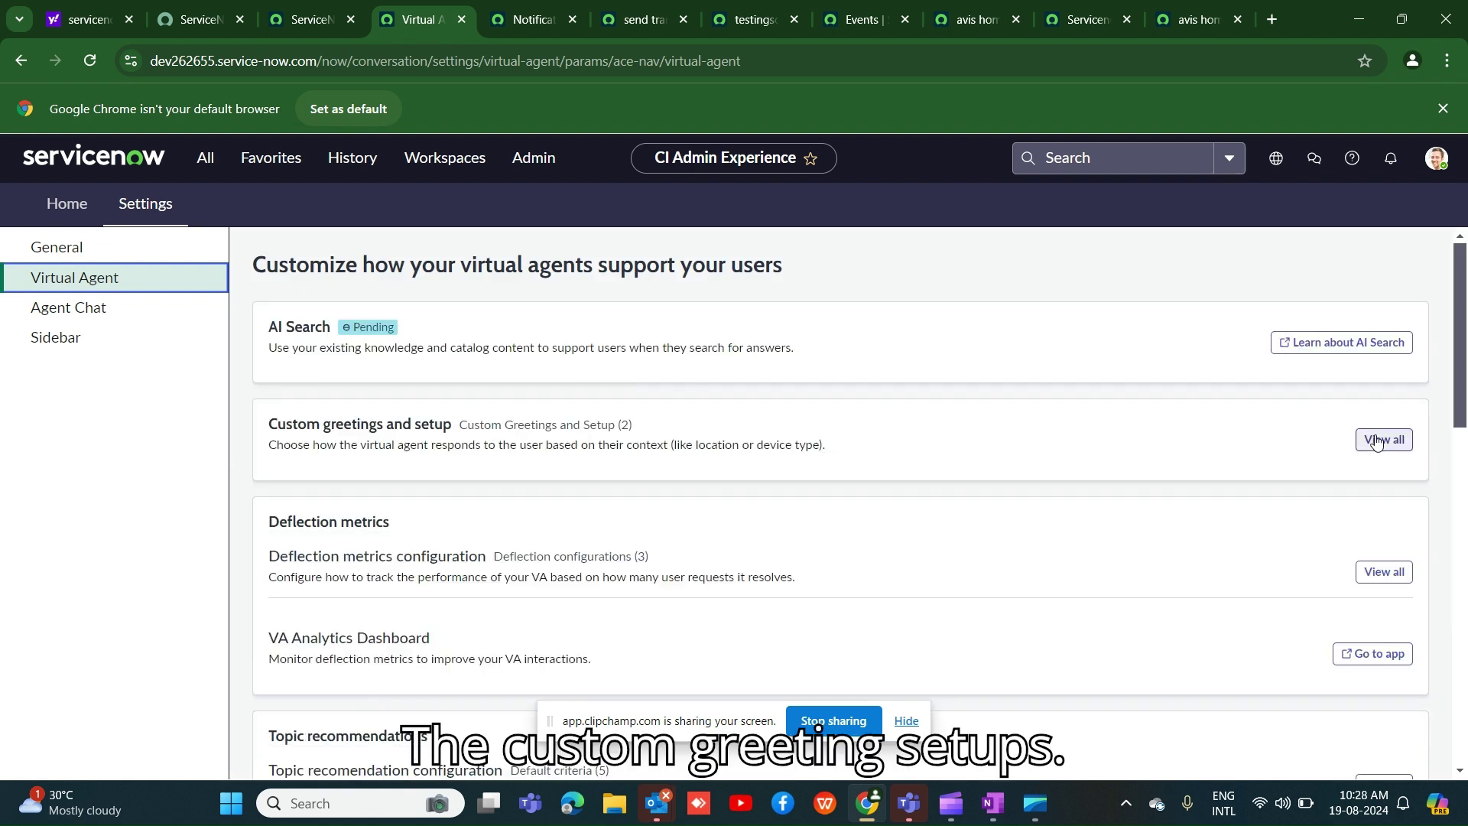
left_click(1377, 440)
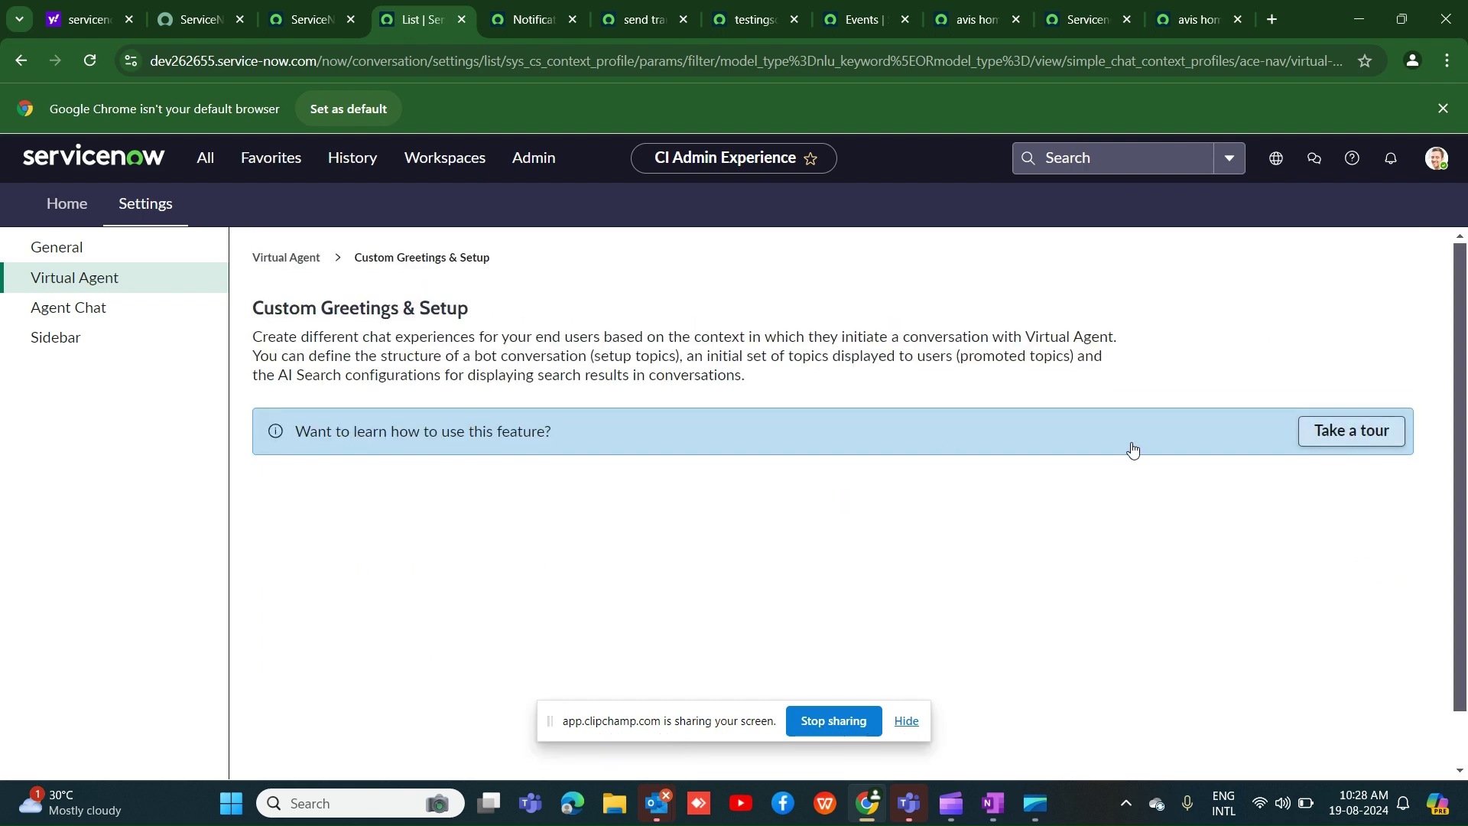
scroll(948, 448, "down", 1)
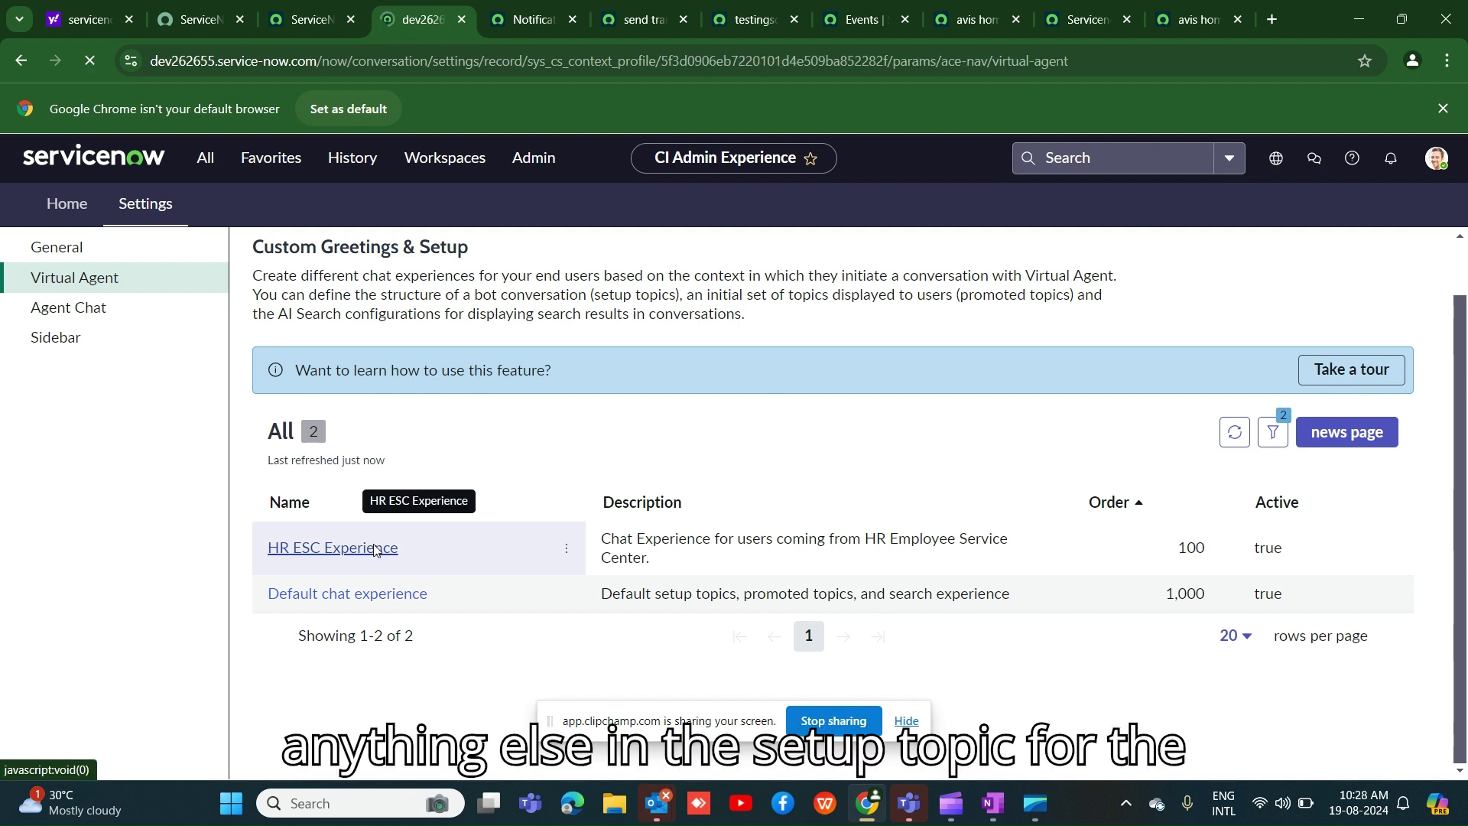
left_click(374, 548)
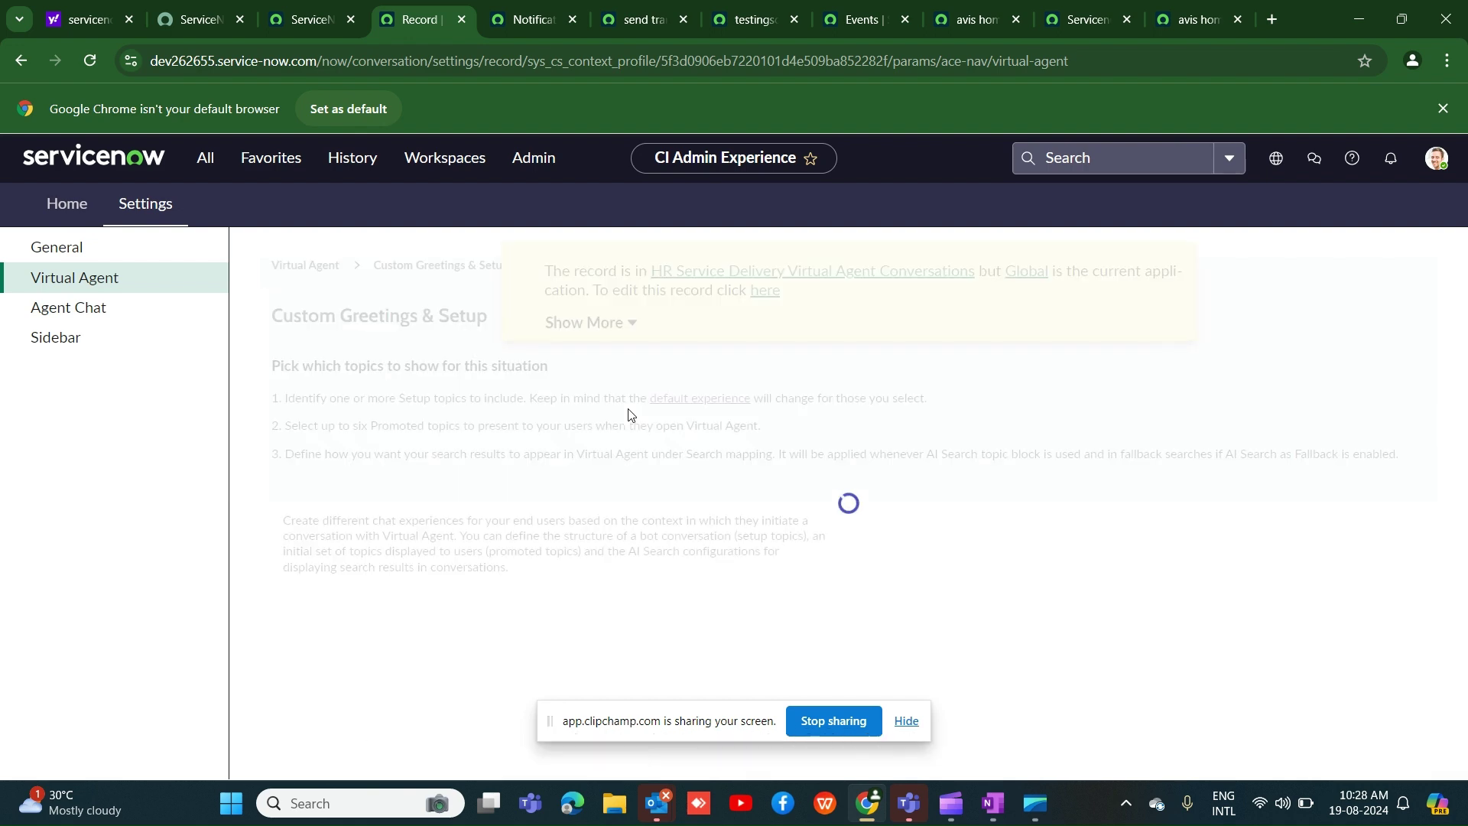
left_click(459, 638)
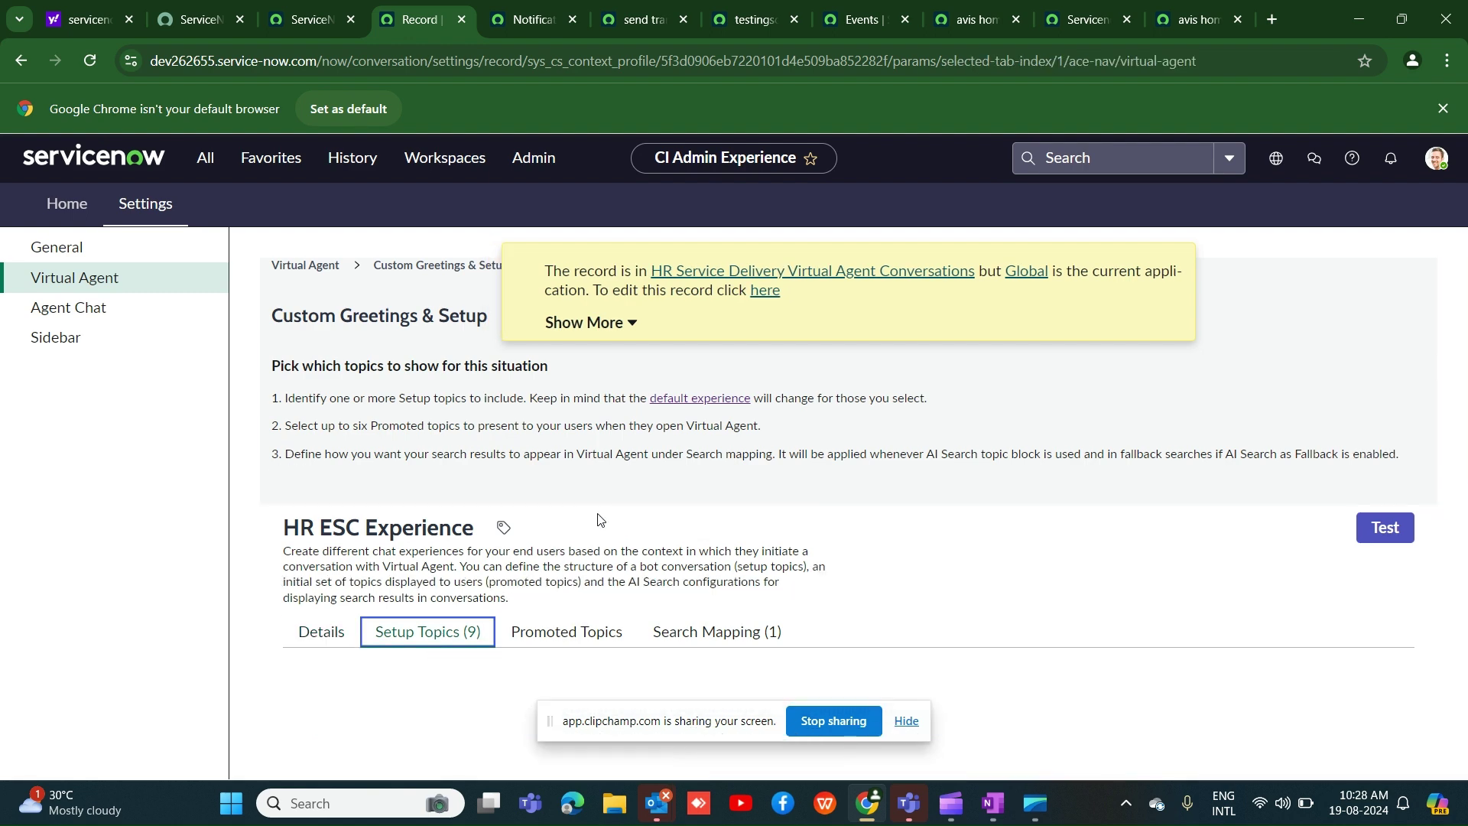
scroll(749, 539, "down", 6)
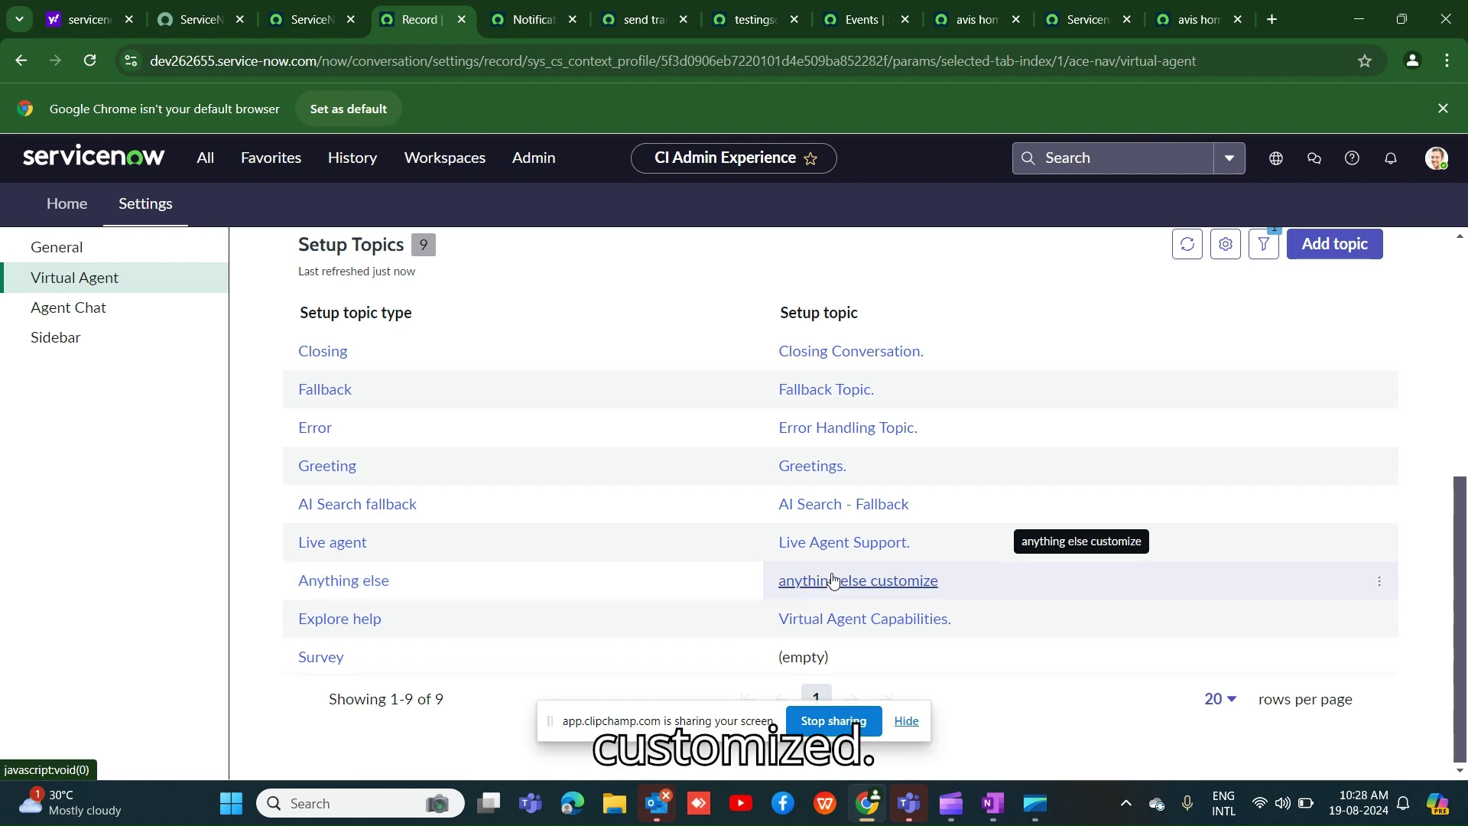
left_click(1196, 21)
left_click(1262, 611)
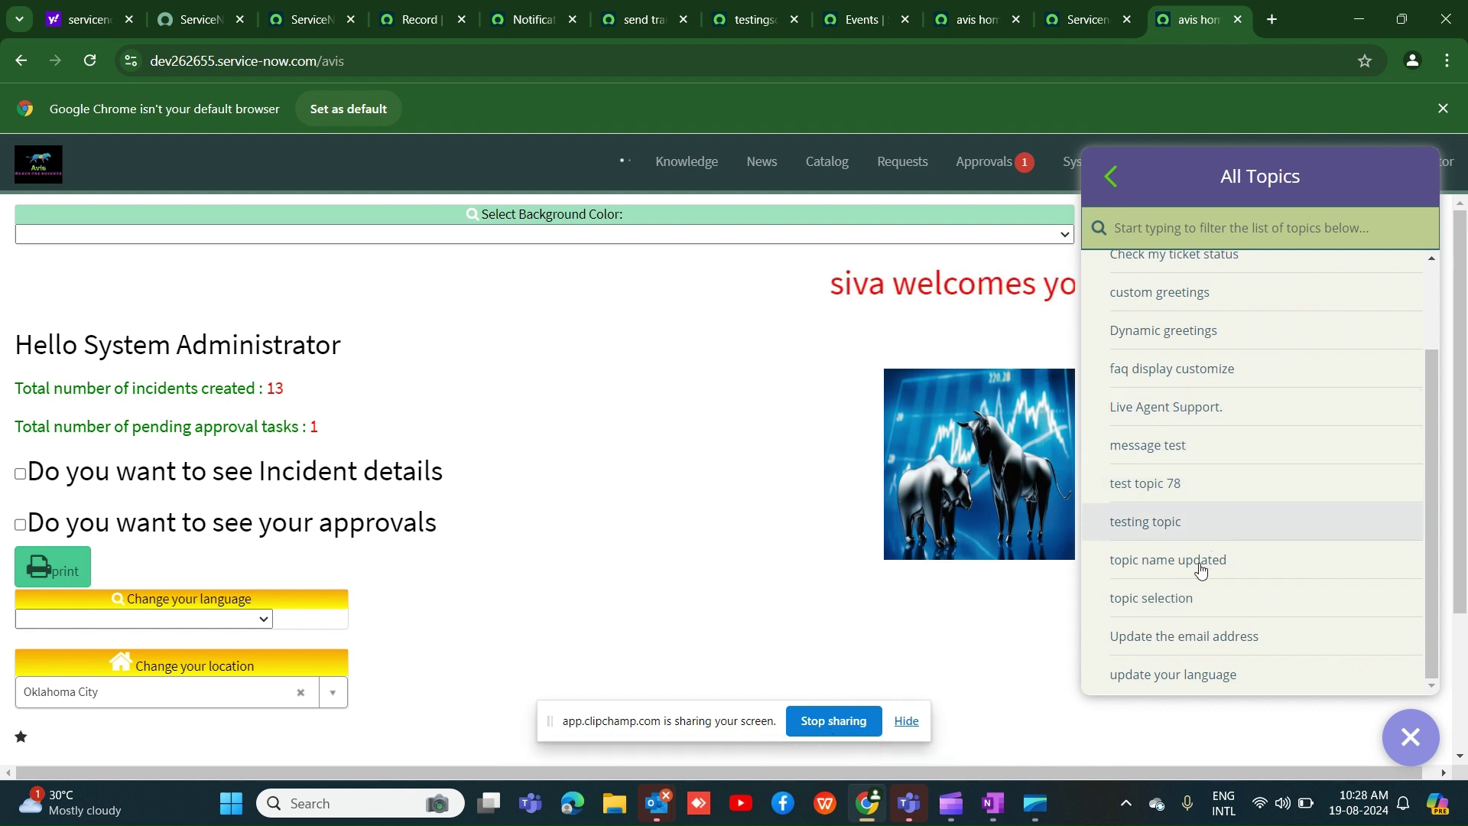
Step: Run the 'Update the email address' topic, decline the change, and list all topics again
left_click(1196, 653)
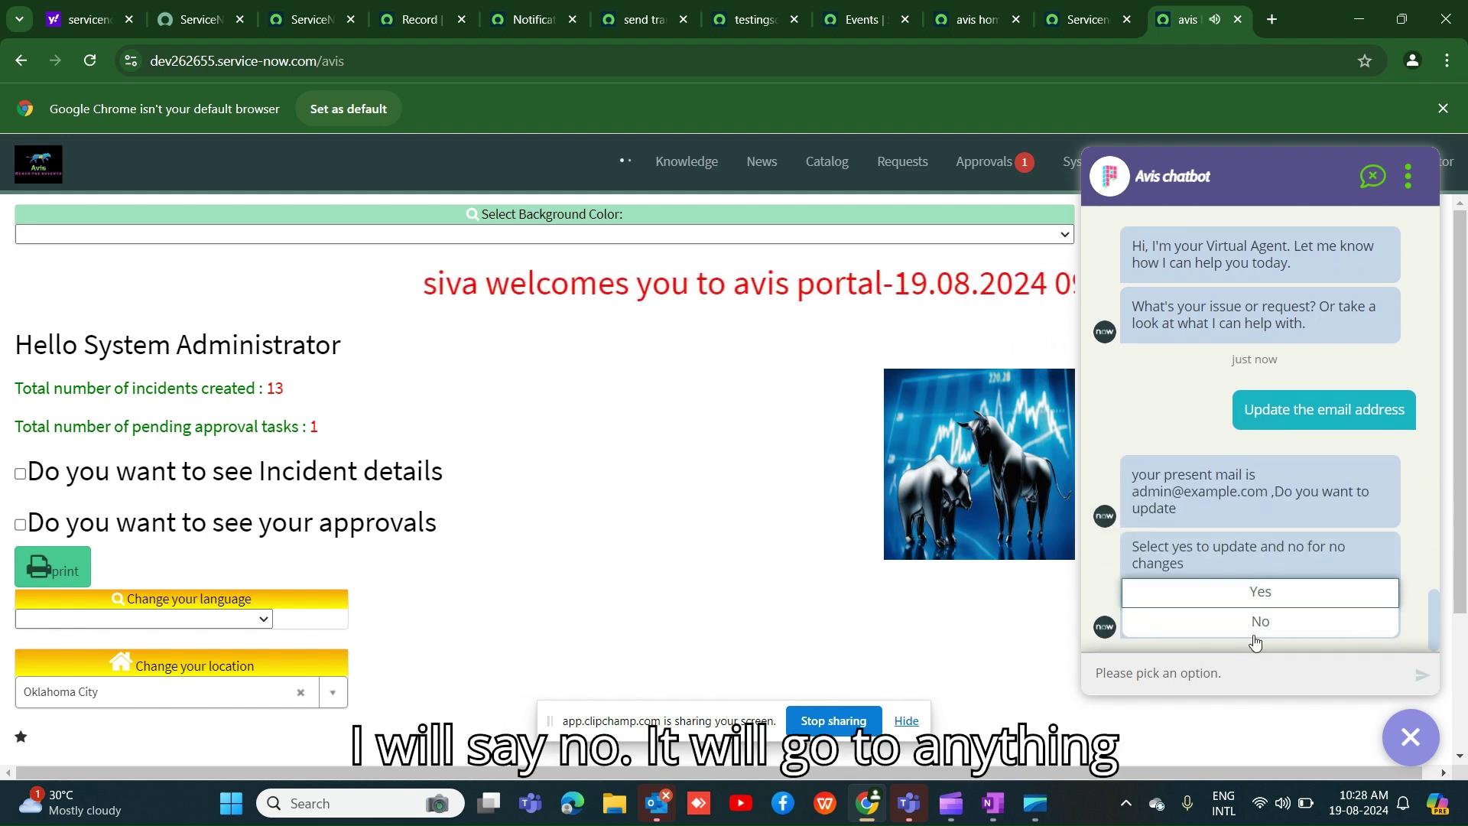
left_click(1271, 624)
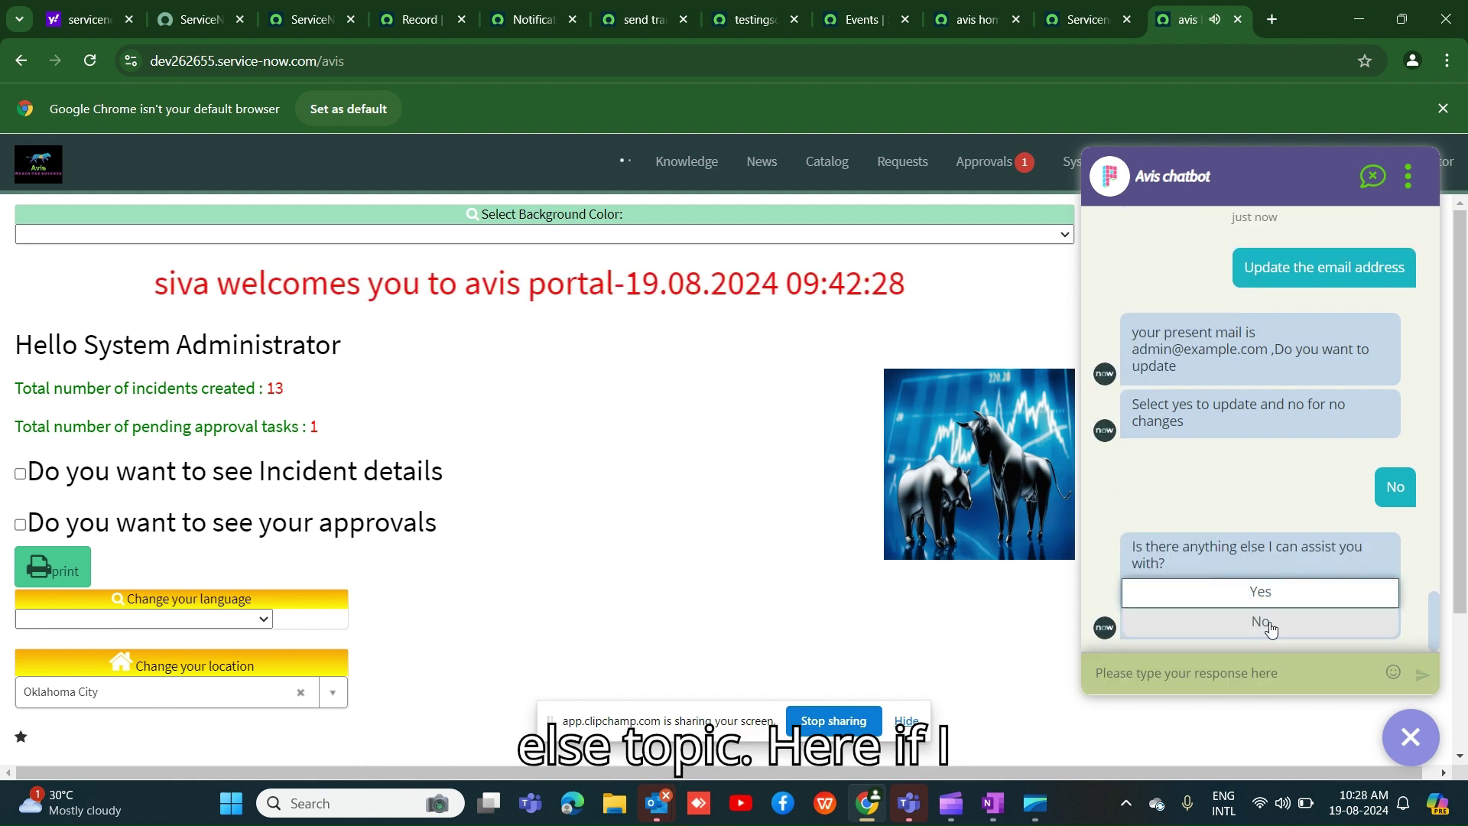
left_click(1251, 591)
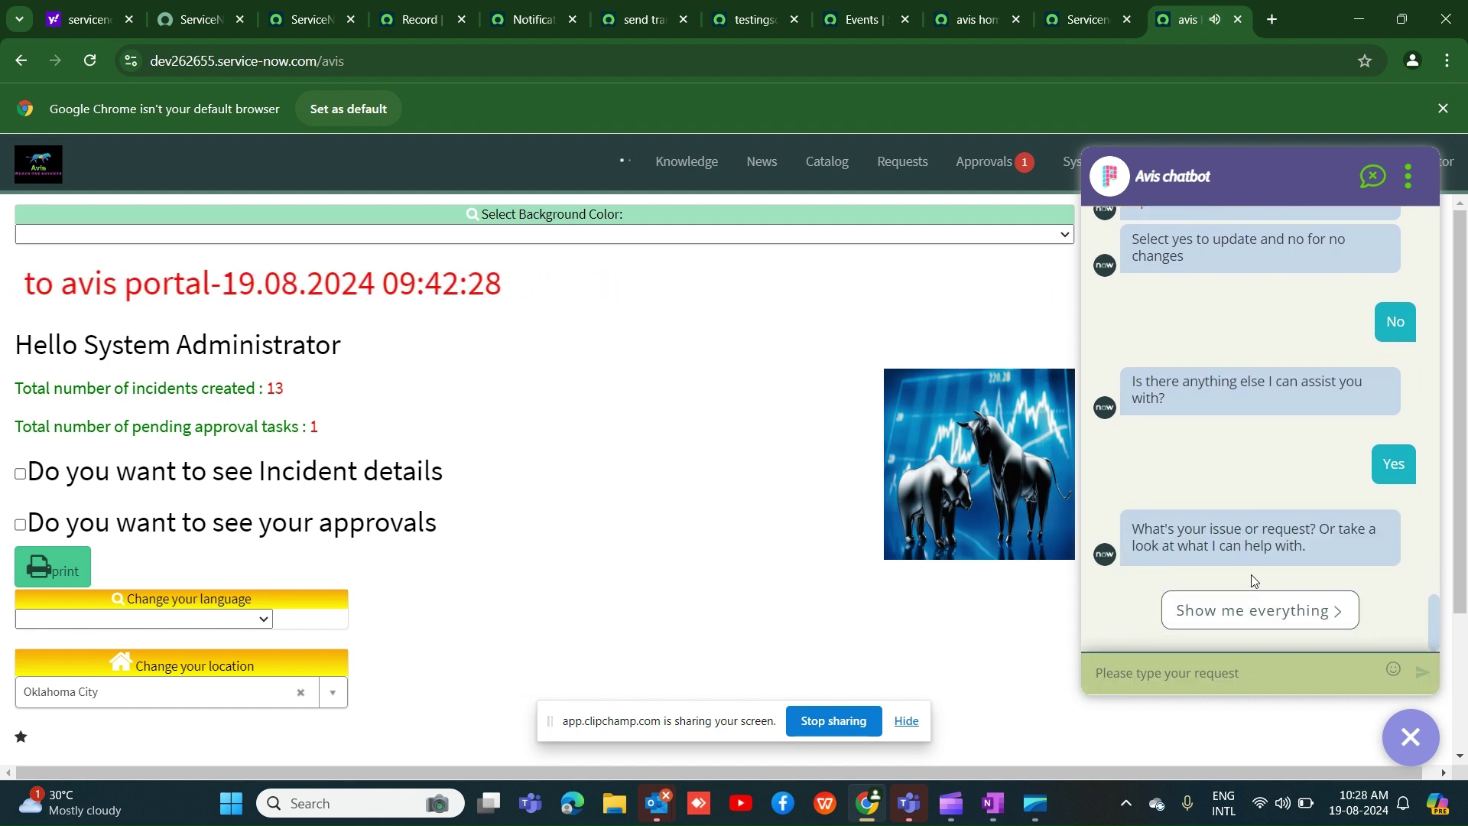
left_click(1267, 612)
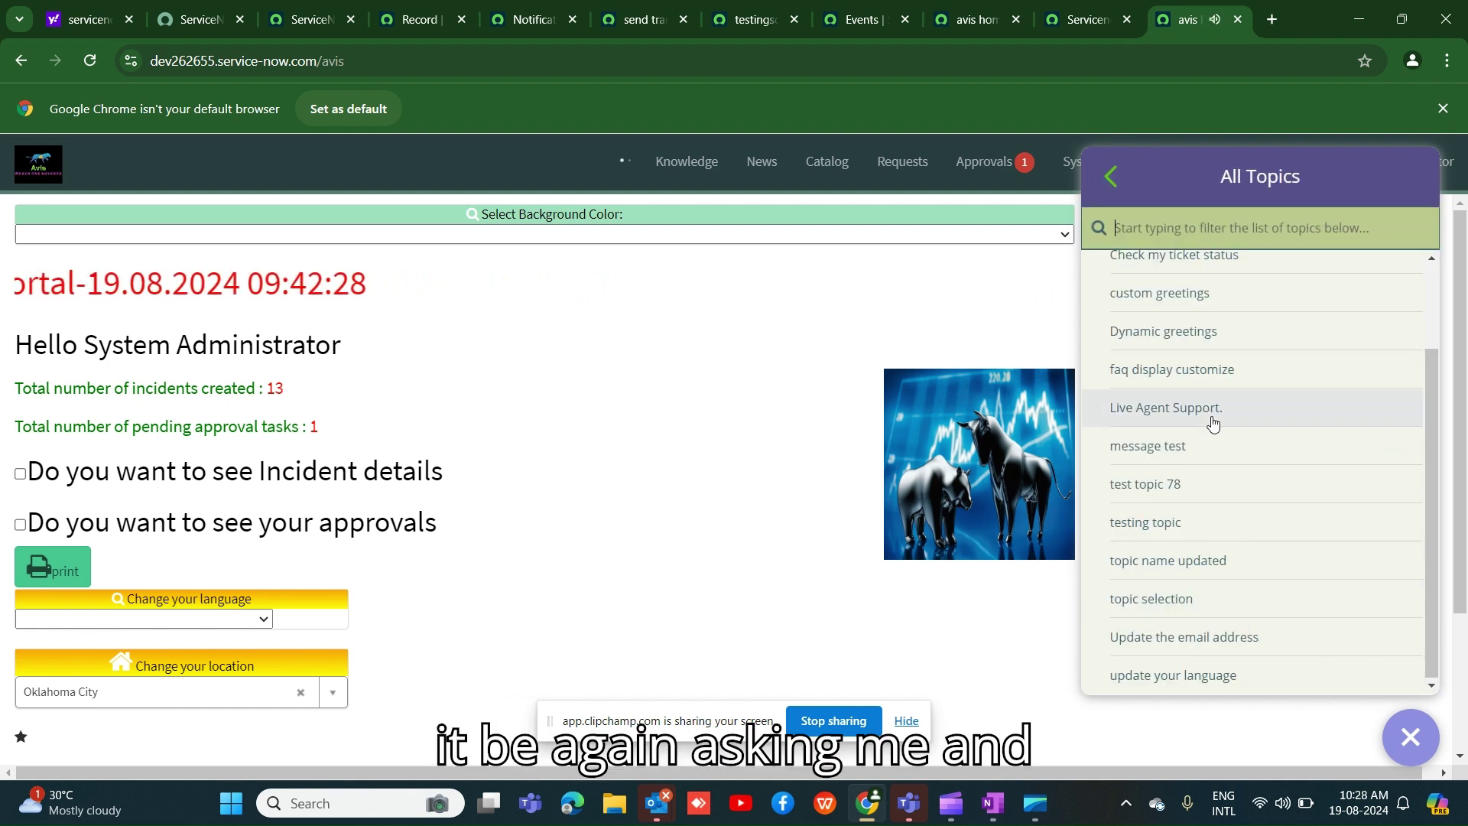
scroll(1210, 406, "up", 2)
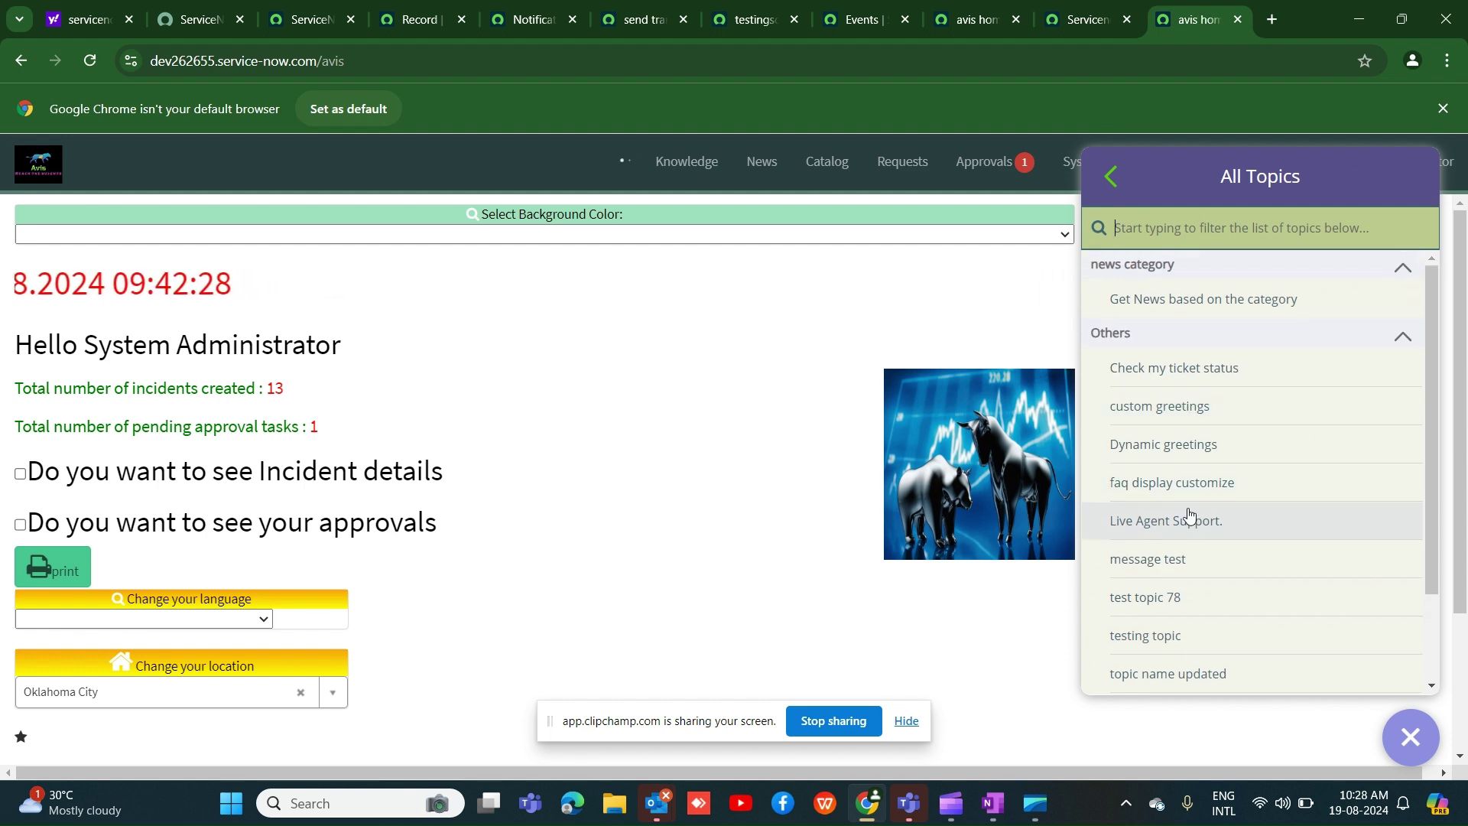
scroll(1187, 514, "down", 1)
scroll(1175, 576, "down", 1)
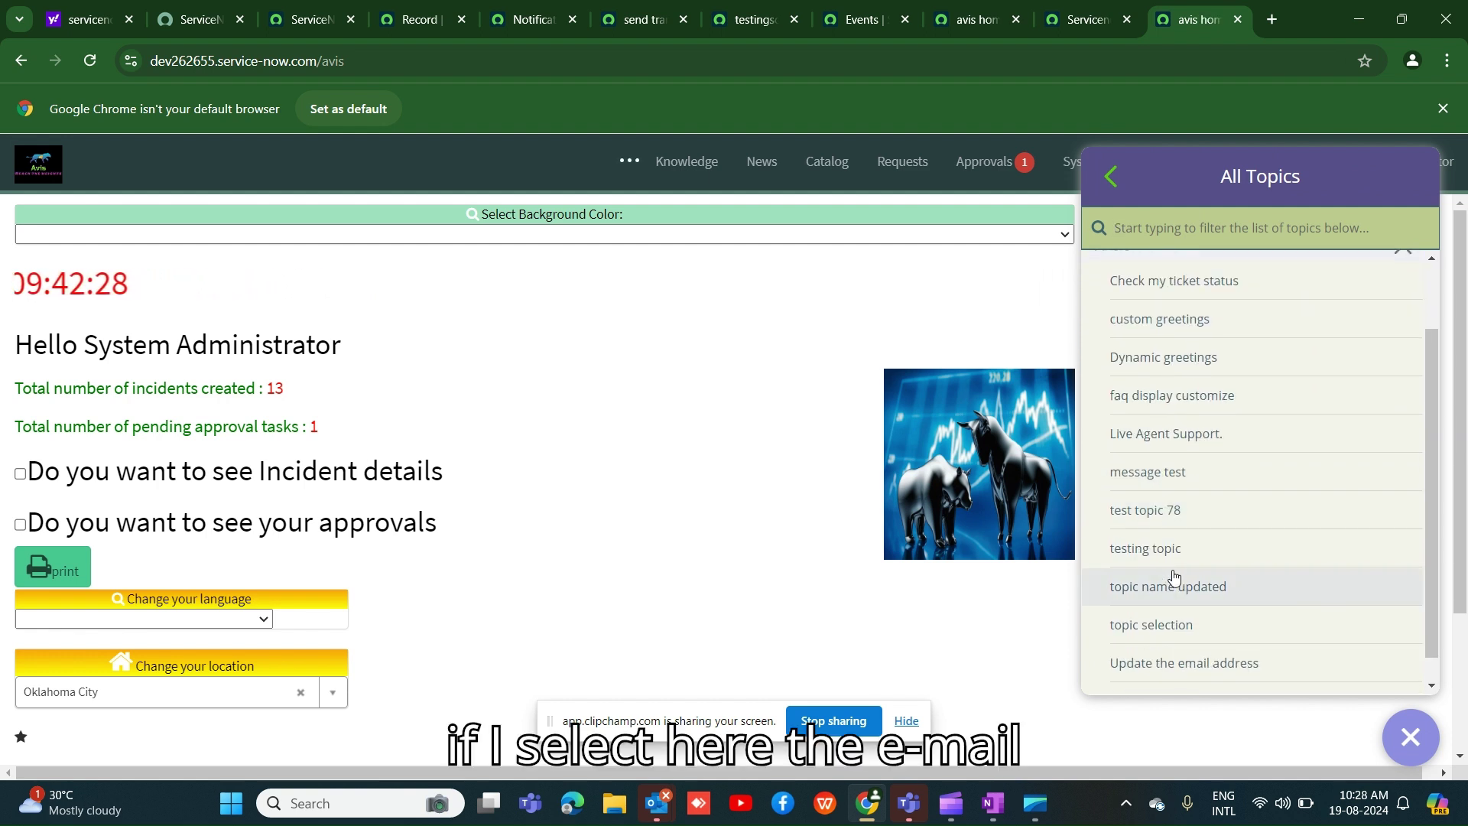
Step: Rerun 'Update the email address', decline, accept the emailed transcript, and return to notifications
left_click(1161, 671)
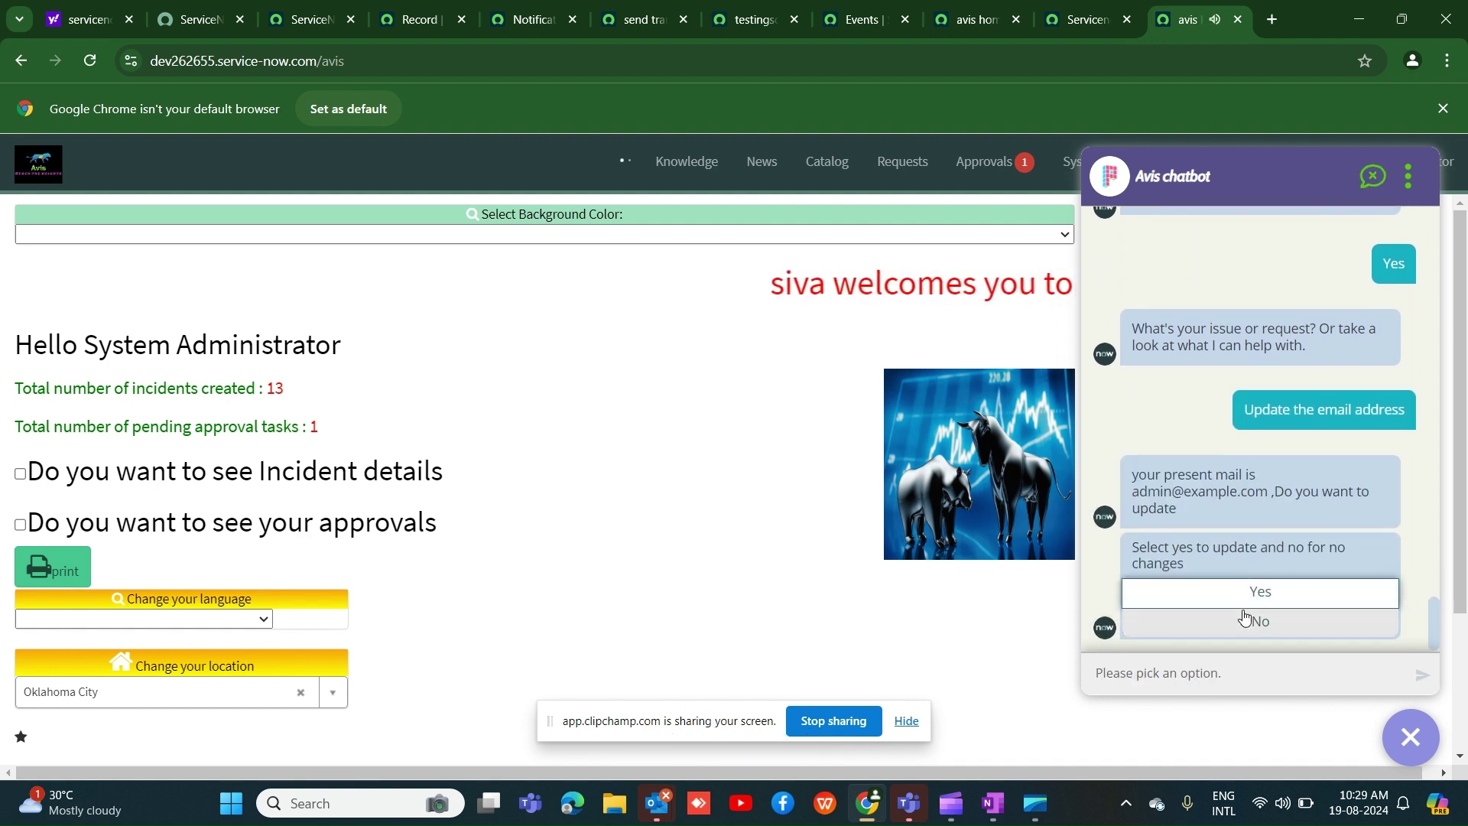
left_click(1250, 625)
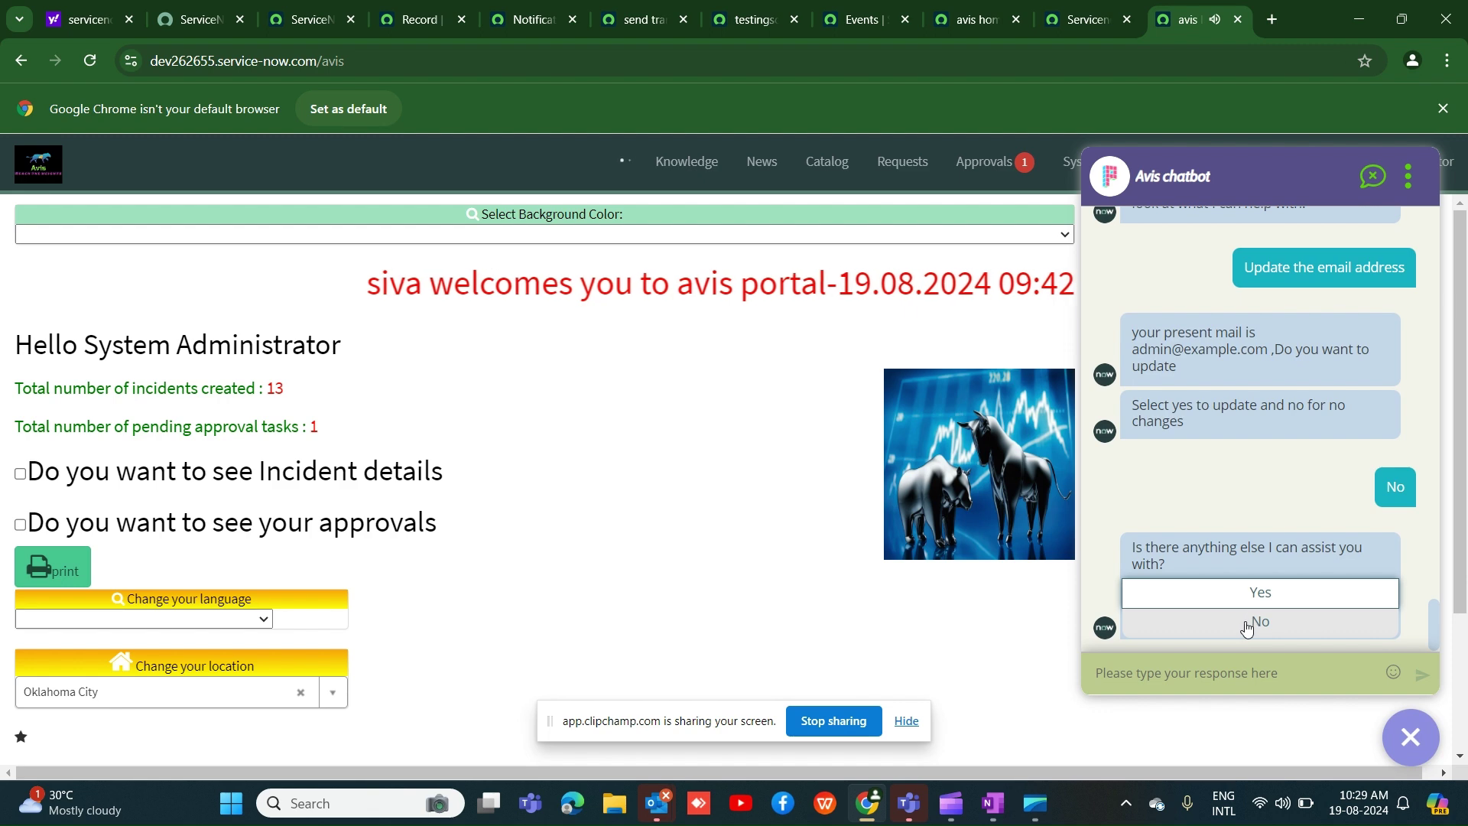
left_click(1250, 621)
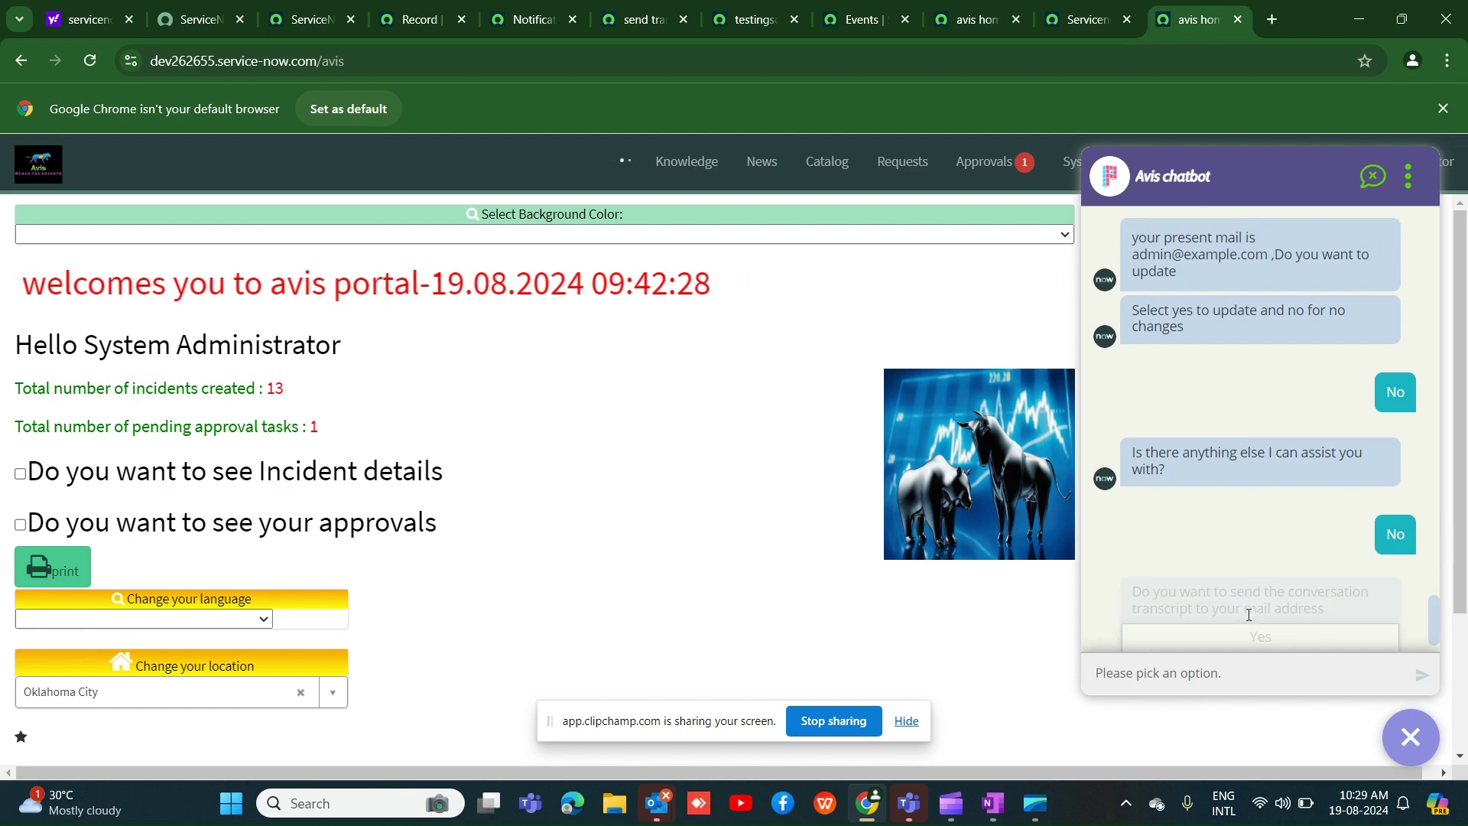
left_click(1261, 594)
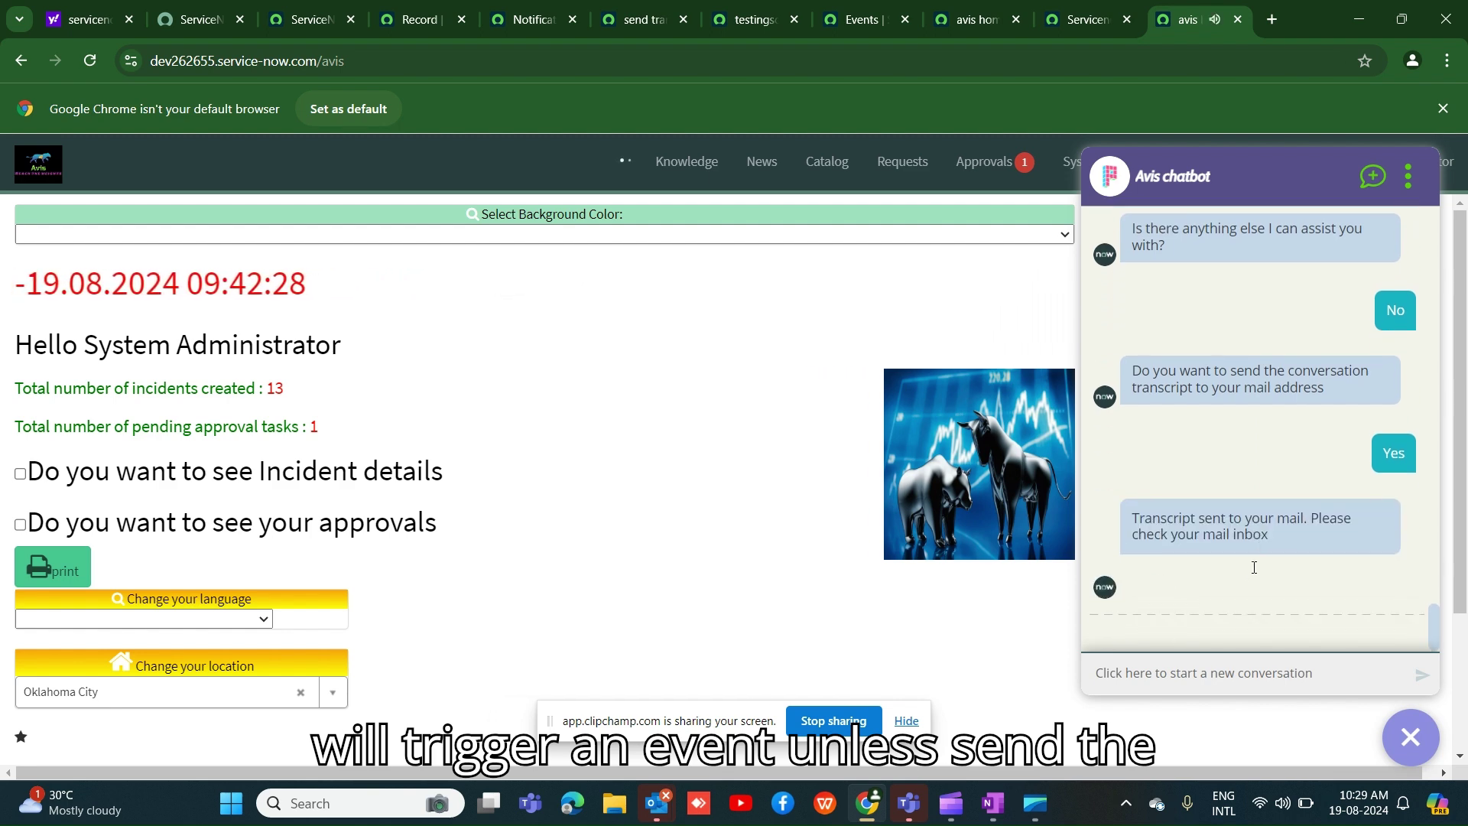
left_click(526, 19)
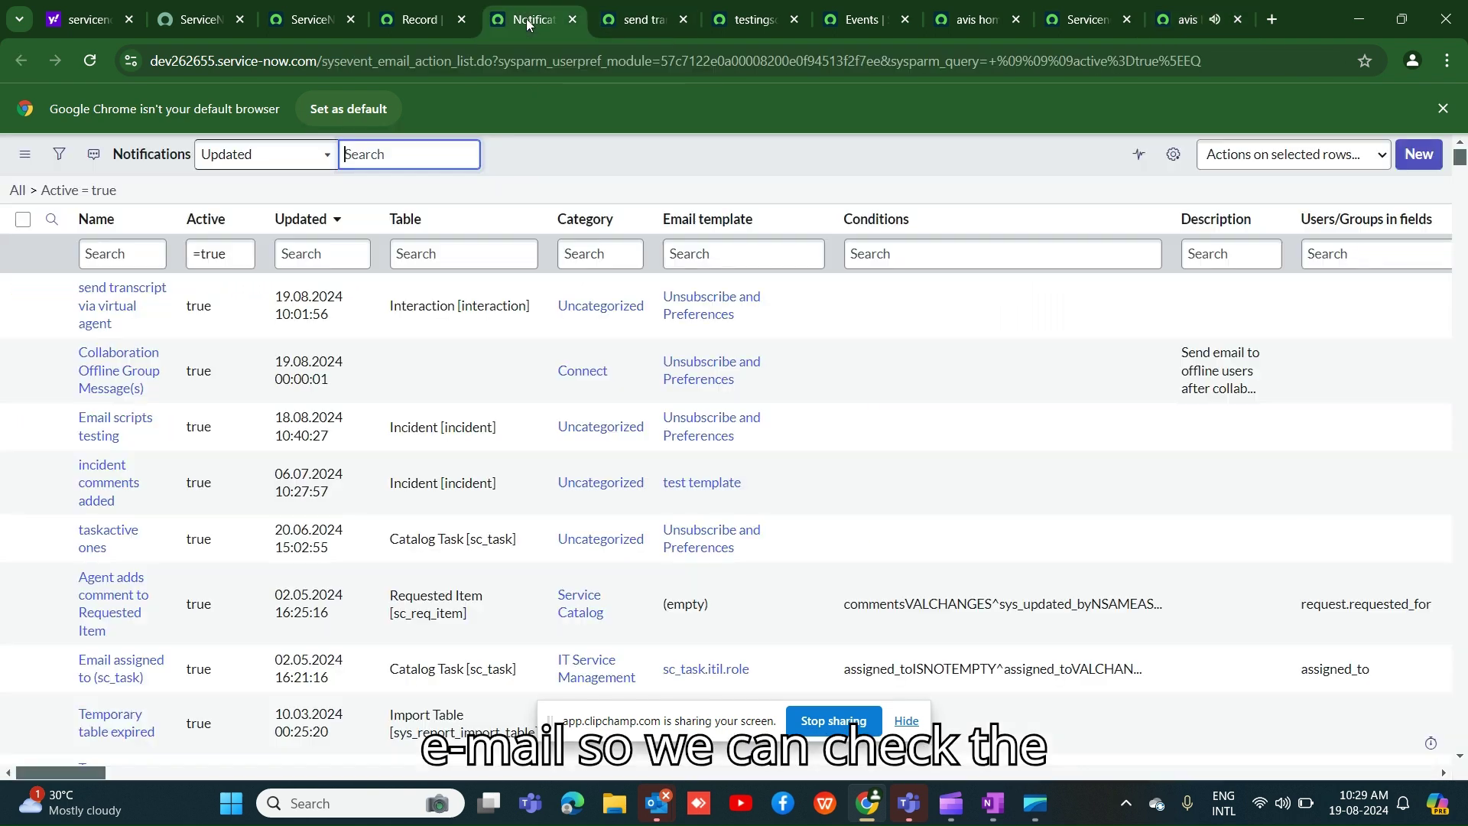